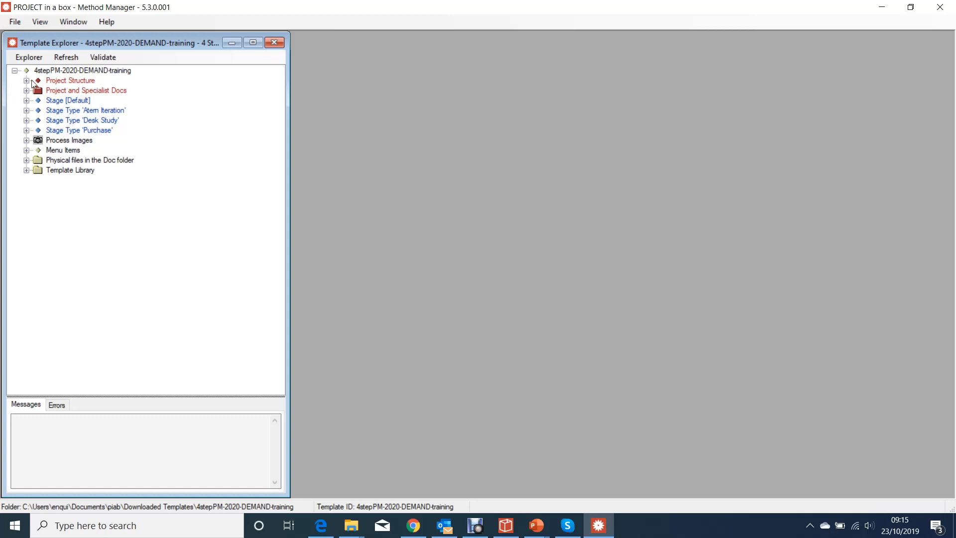
Examine the Project Structure, including the 4stepmethod sub-processes, the documents in Project Concept and Close, and the Reporting Sources under Resources
left_click(27, 80)
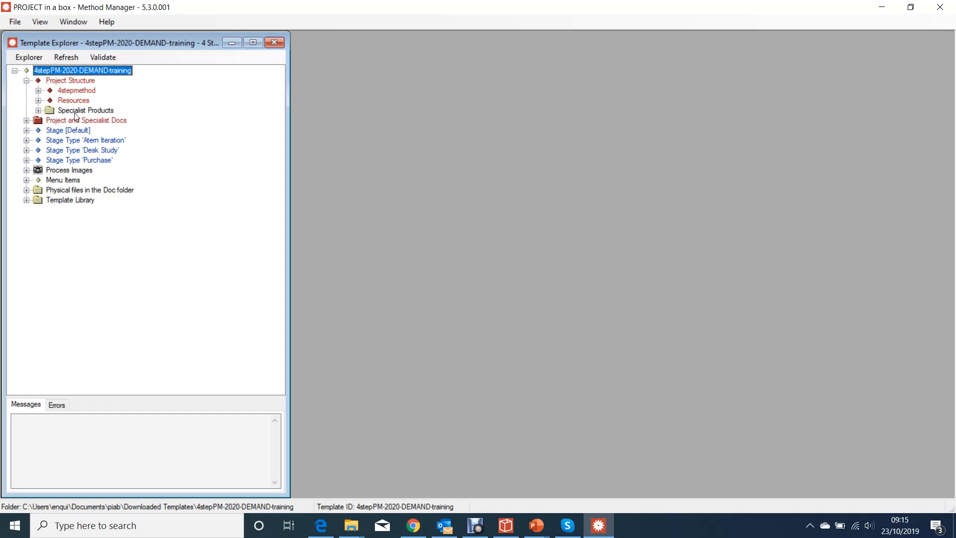
left_click(38, 90)
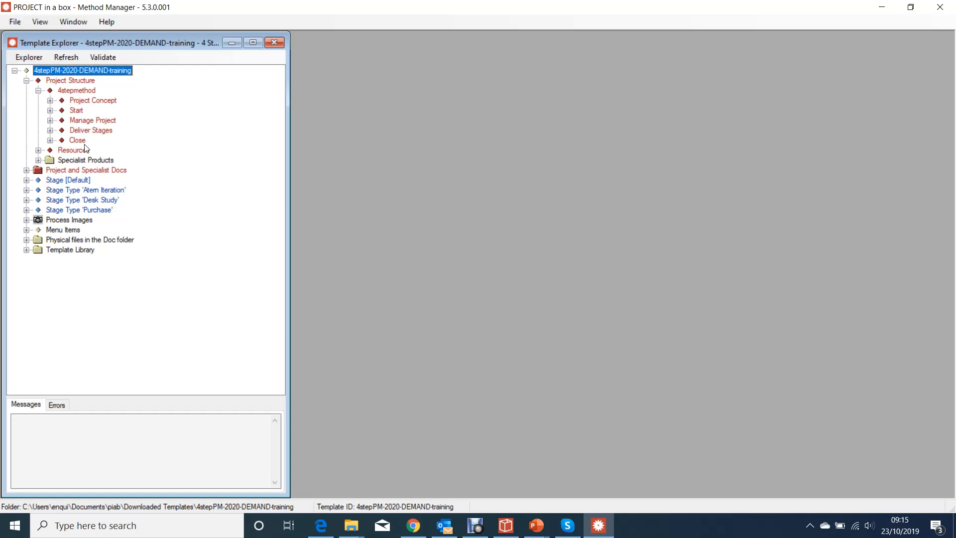
left_click(50, 100)
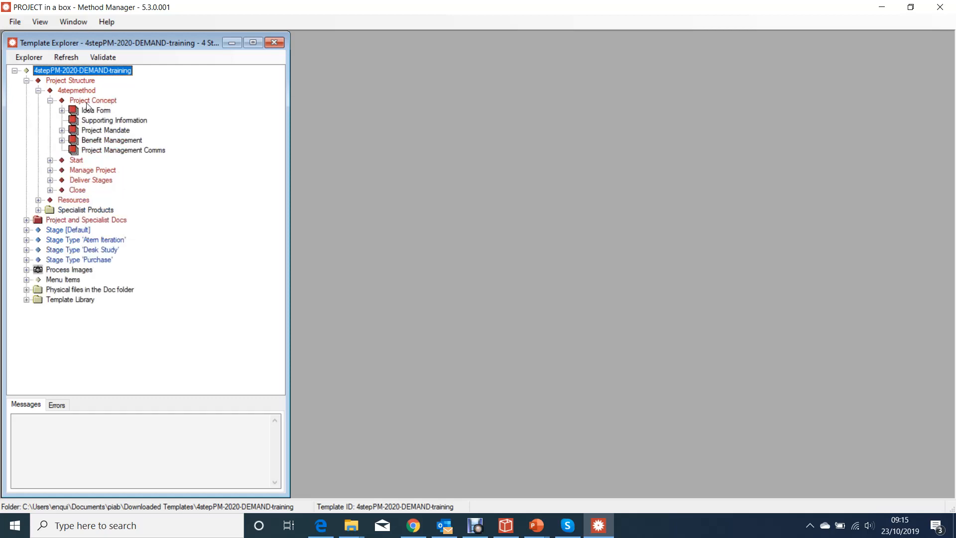
left_click(50, 191)
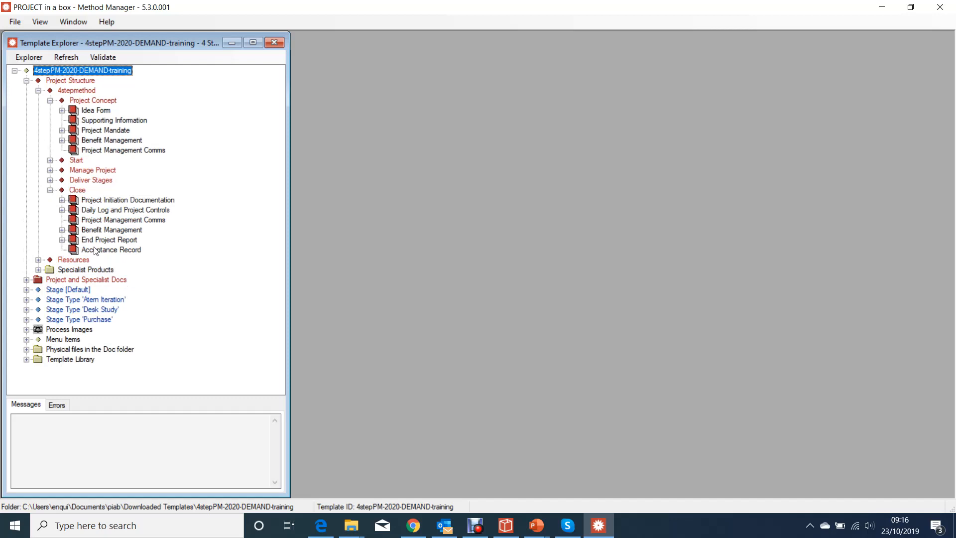
left_click(39, 260)
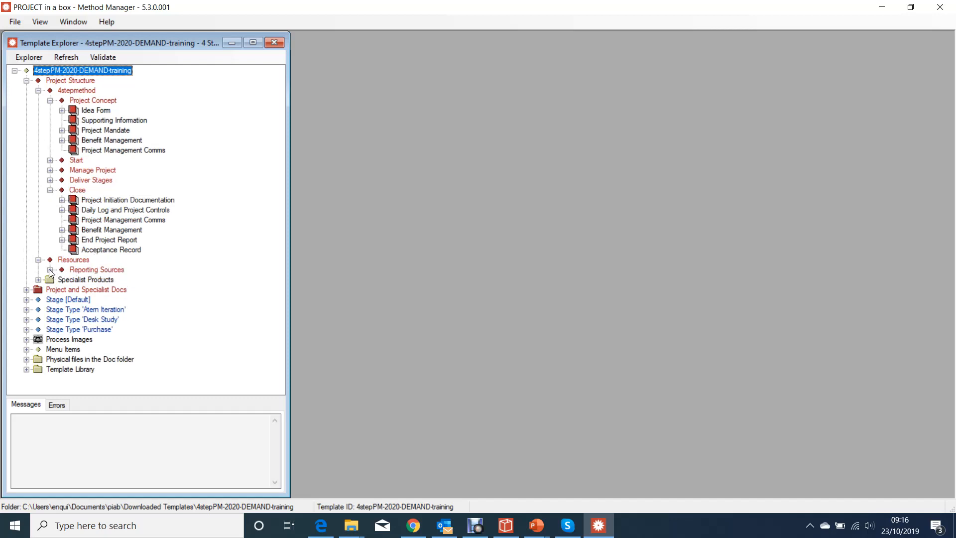
left_click(50, 270)
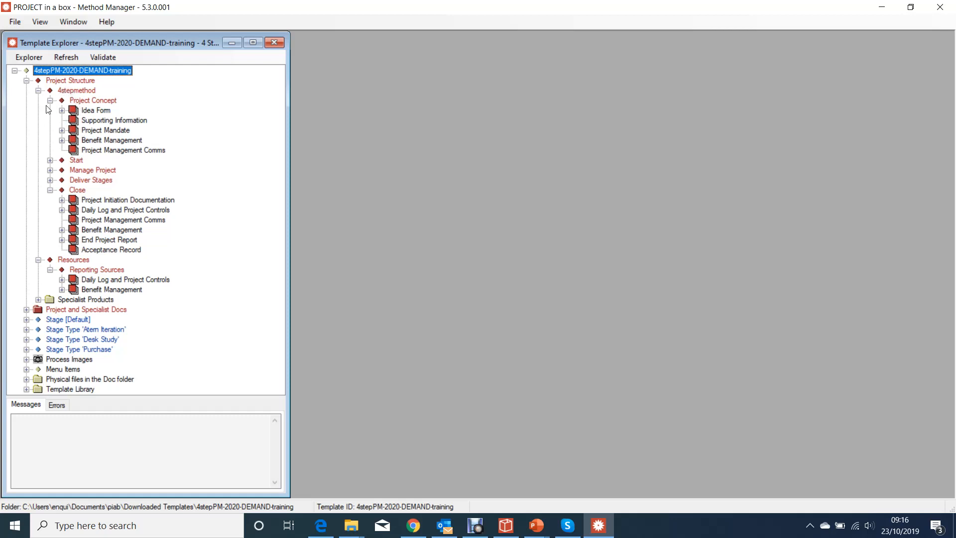
left_click(50, 100)
left_click(50, 140)
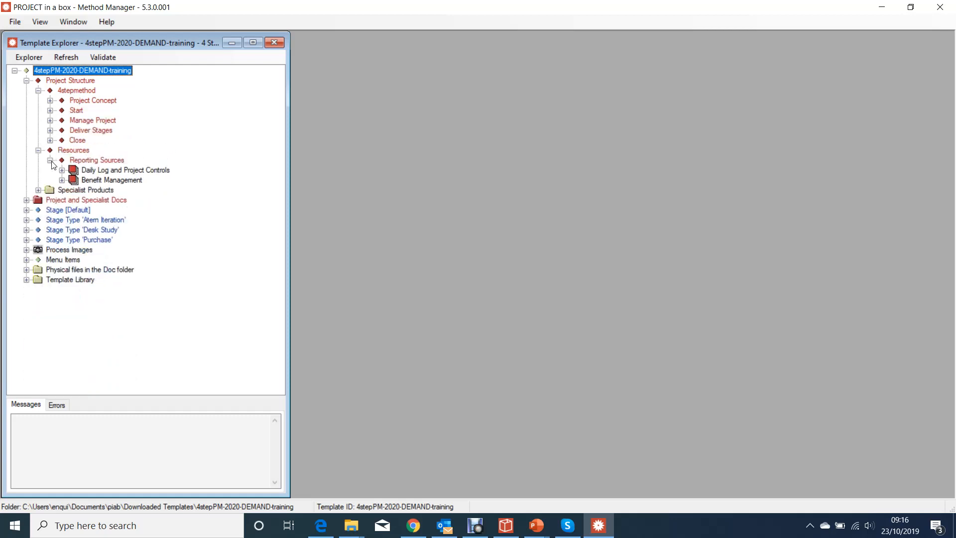
left_click(50, 160)
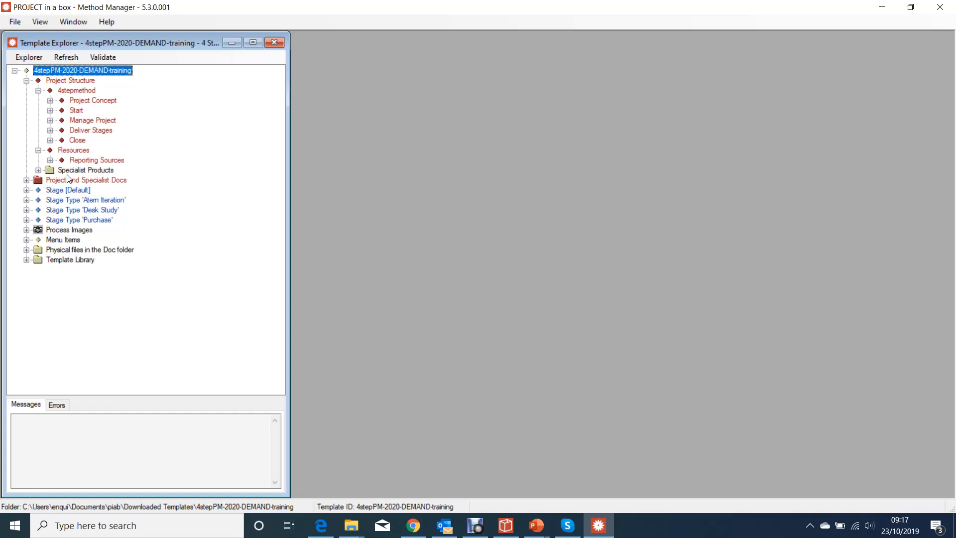
Add a new sub-process under the 4stepmethod process and name it "Review Meeting"
left_click(81, 90)
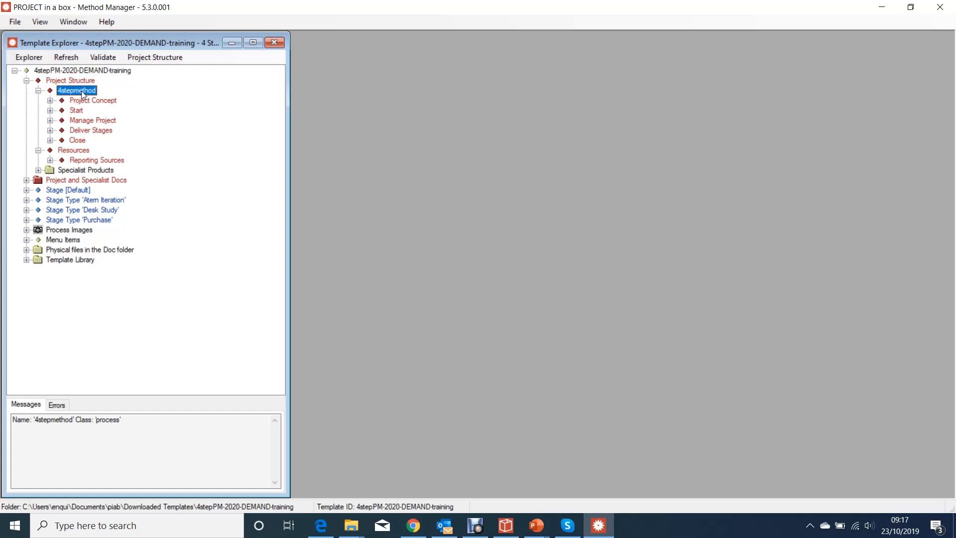
right_click(82, 94)
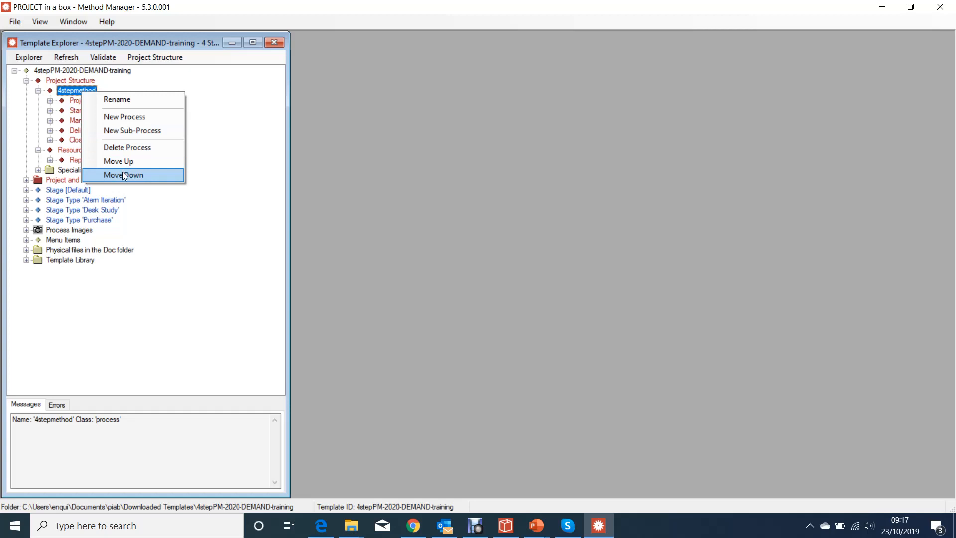
left_click(145, 129)
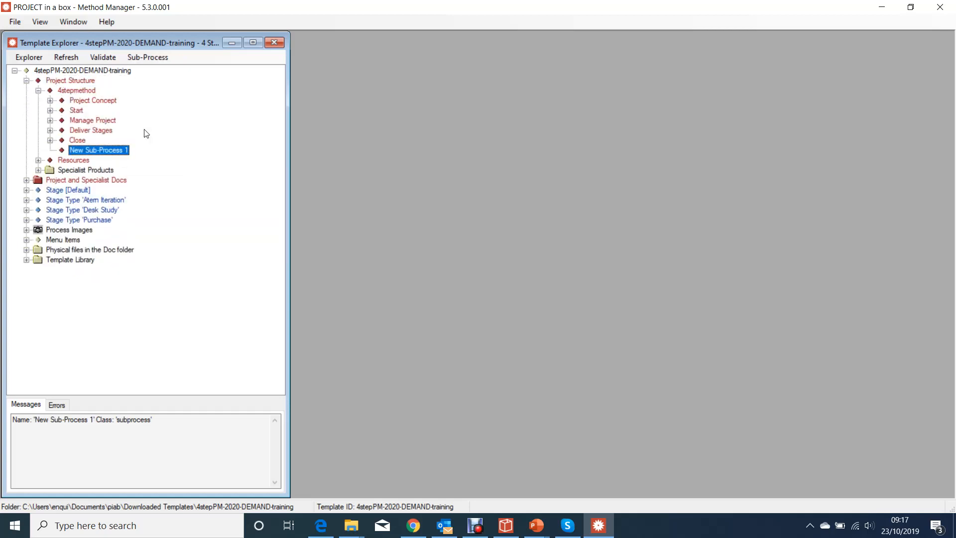
left_click(89, 151)
type("Review Meeting")
key("Return")
Review the documents available in Project and Specialist Docs and those used in the Start and Deliver Stages sub-processes
right_click(102, 152)
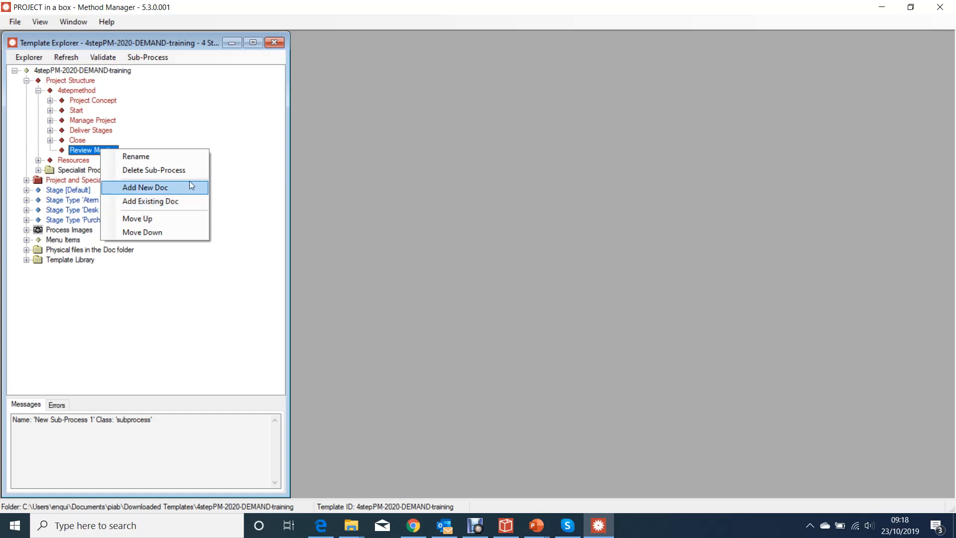
left_click(242, 170)
left_click(27, 181)
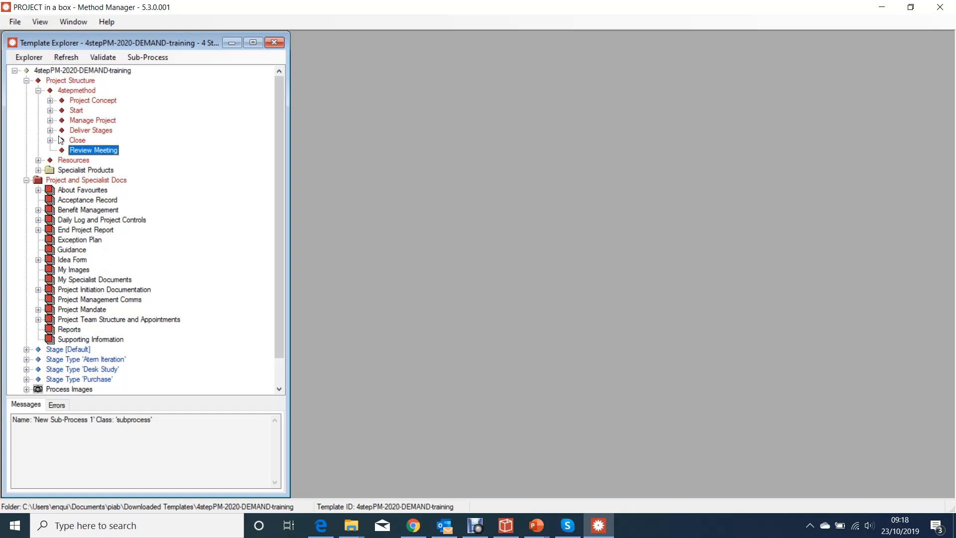
left_click(50, 111)
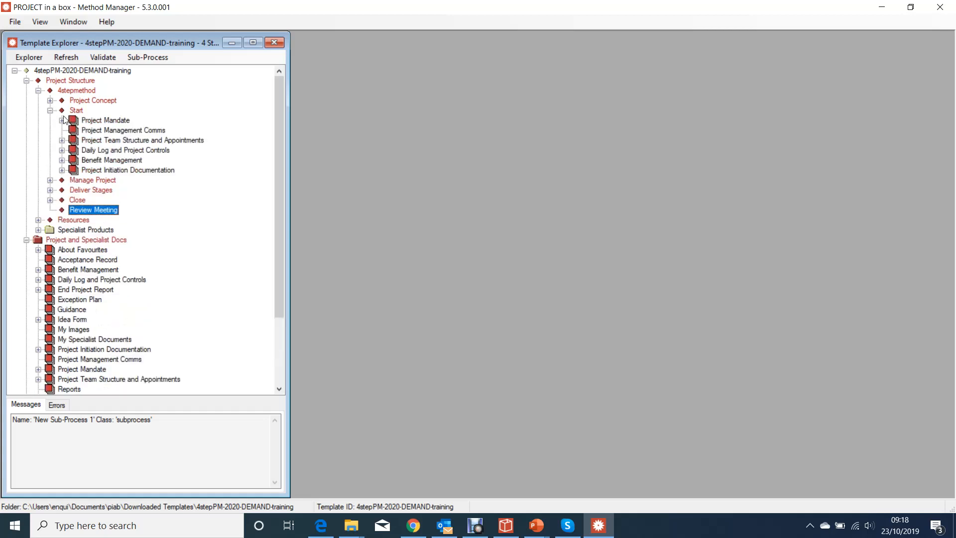
left_click(50, 110)
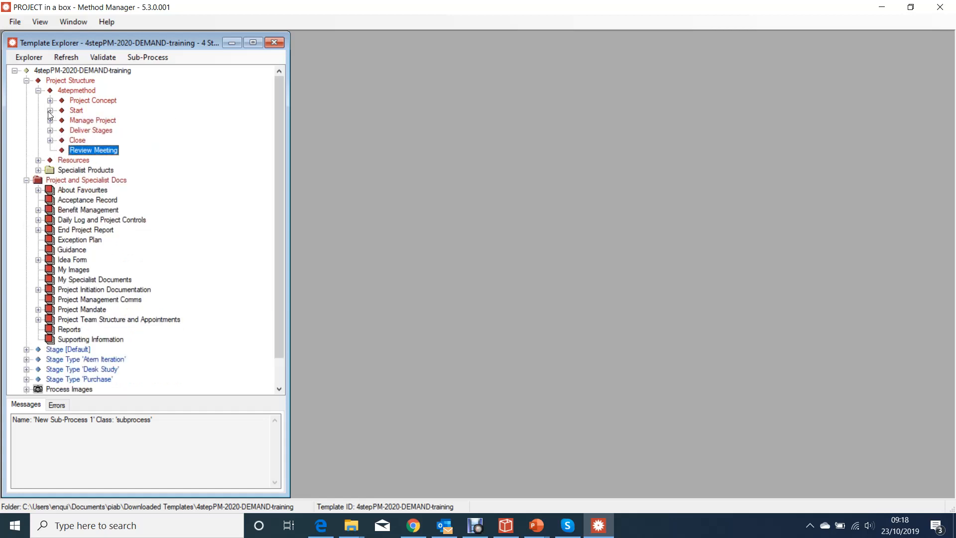
left_click(50, 130)
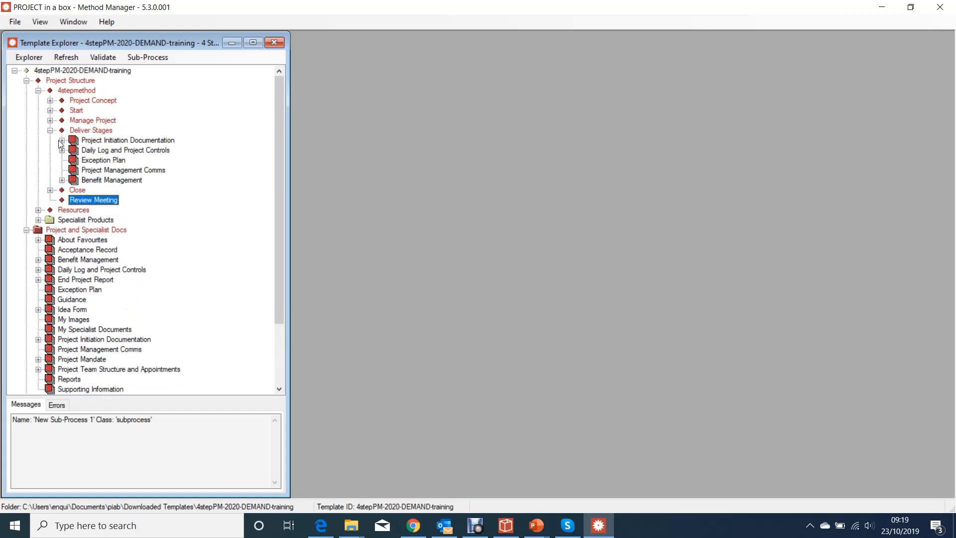
left_click(50, 130)
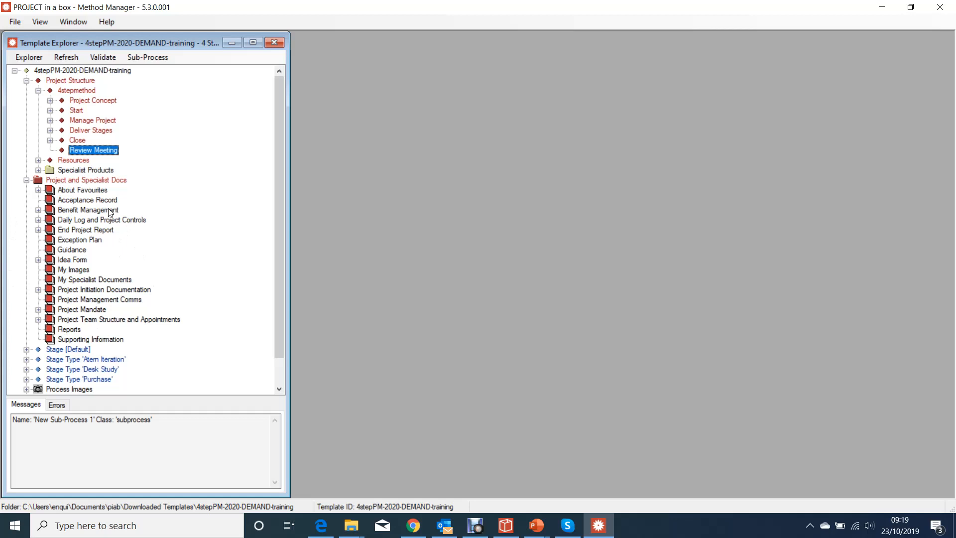
Add the existing Benefit Management document to Review Meeting and expand its contents there and under Project and Specialist Docs
right_click(98, 147)
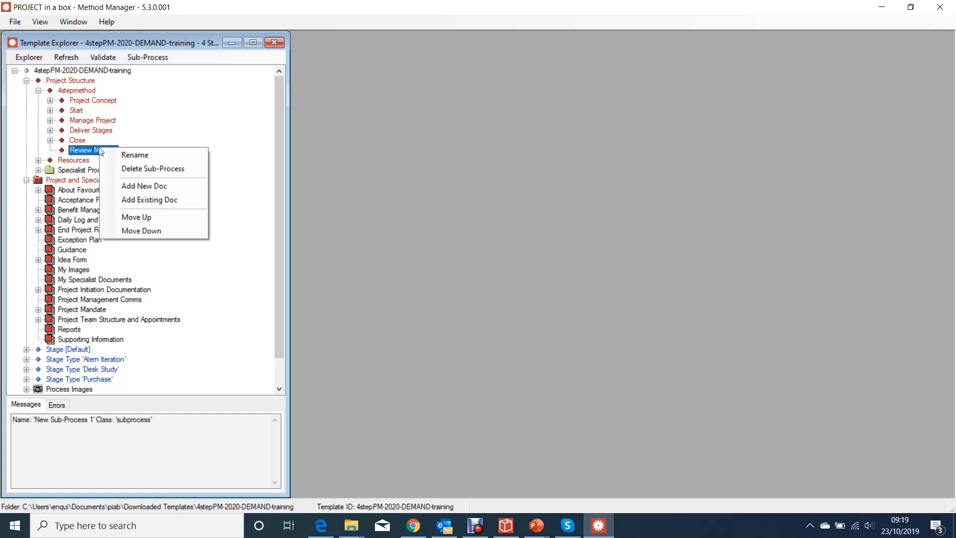
left_click(156, 202)
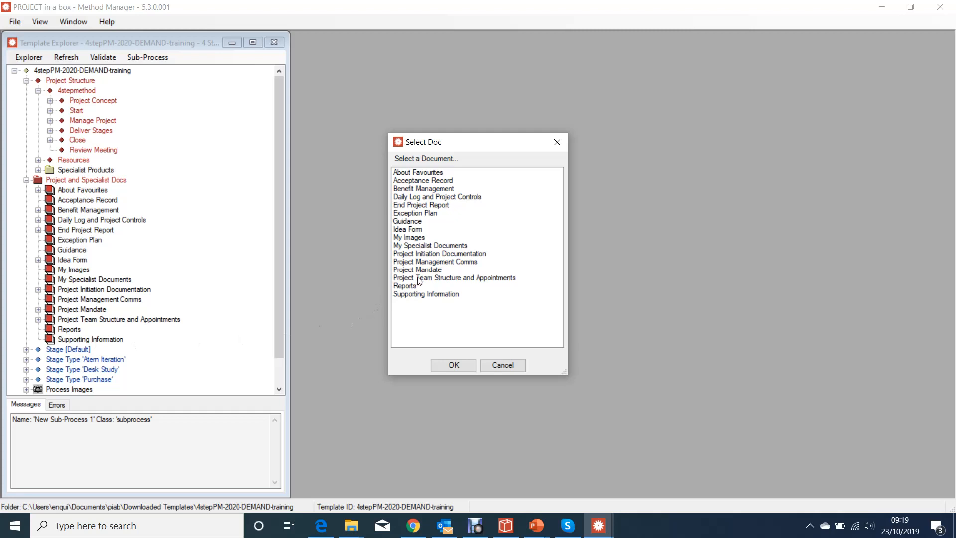
left_click(416, 188)
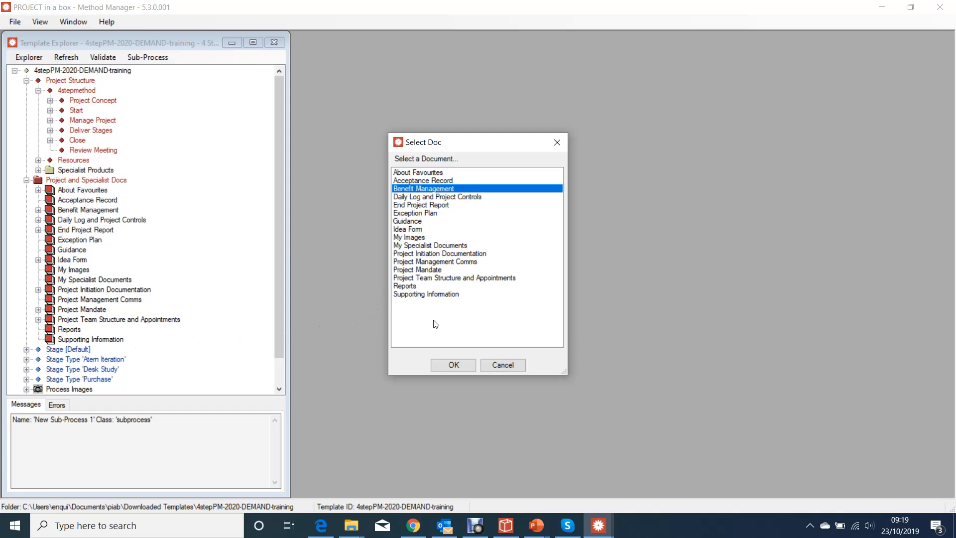
left_click(454, 365)
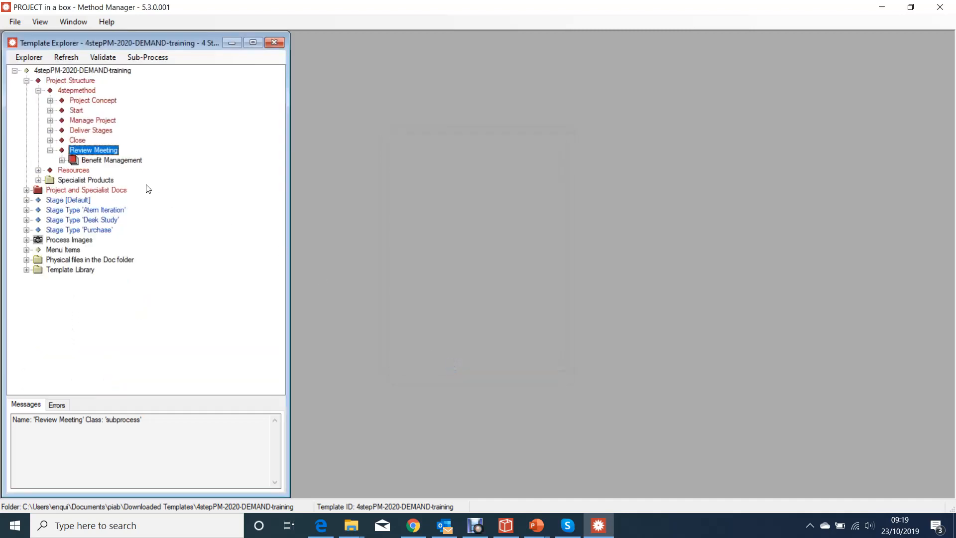
left_click(28, 191)
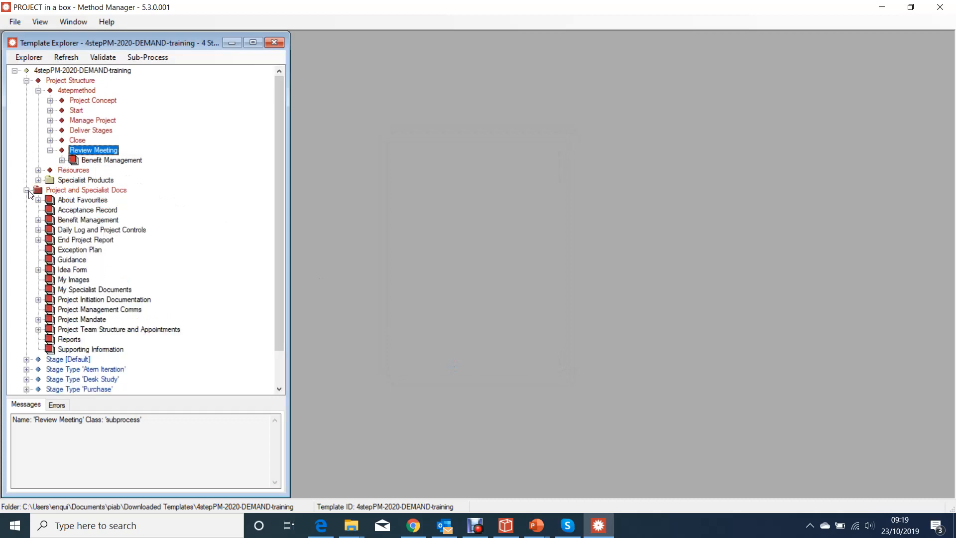
left_click(39, 220)
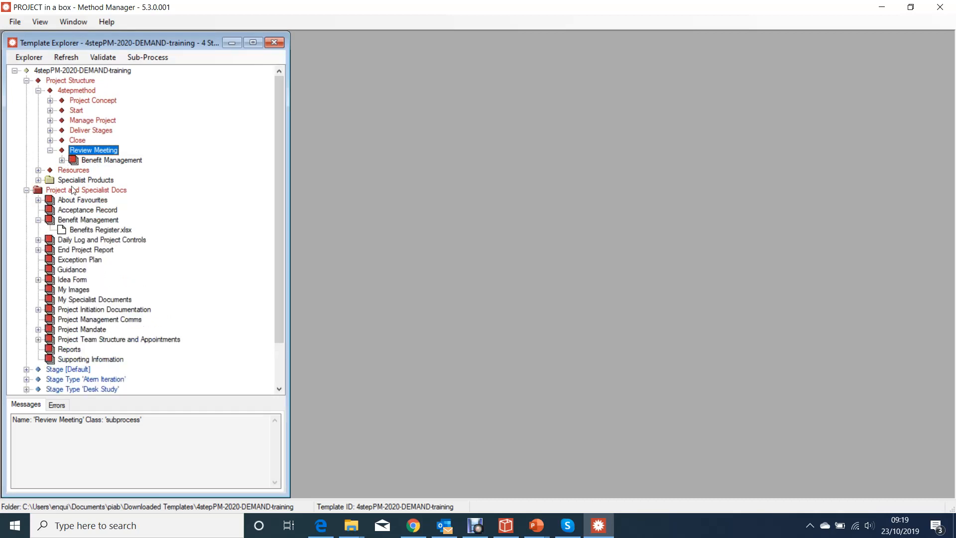
left_click(62, 160)
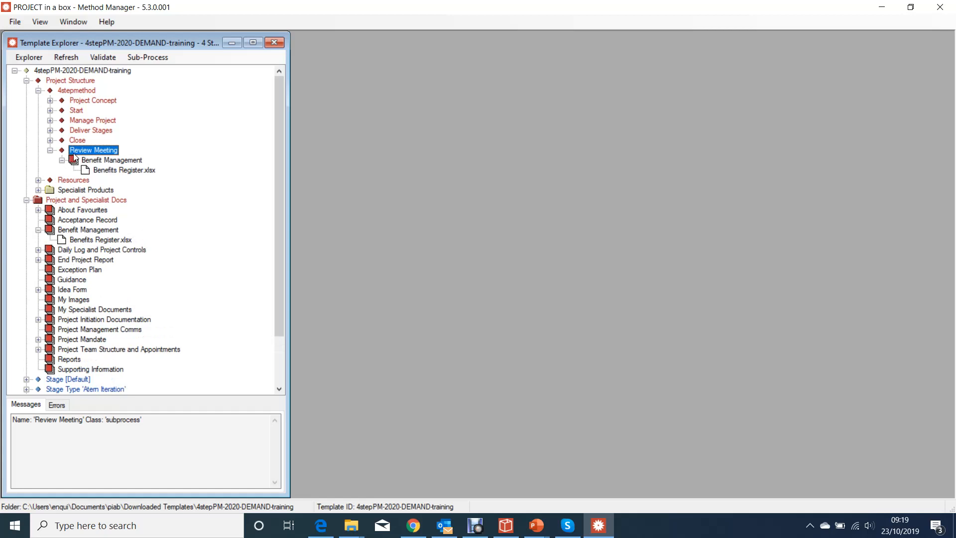
Add the existing End Project Report document to the Review Meeting sub-process
right_click(83, 151)
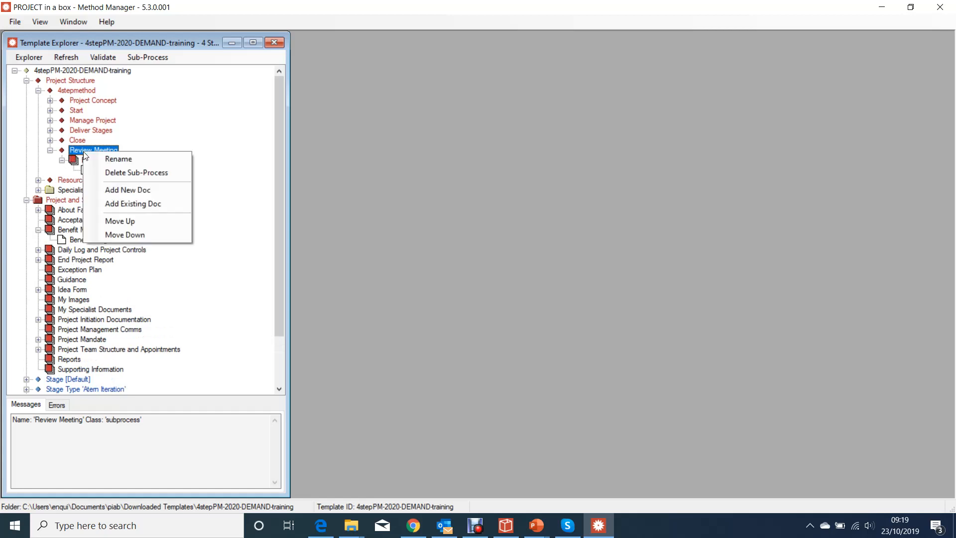
left_click(142, 204)
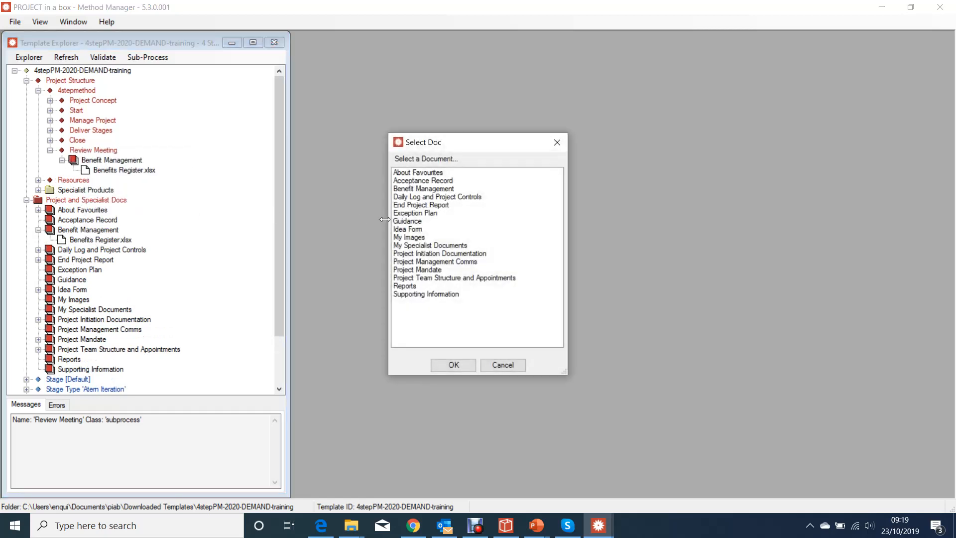
left_click(422, 205)
left_click(451, 365)
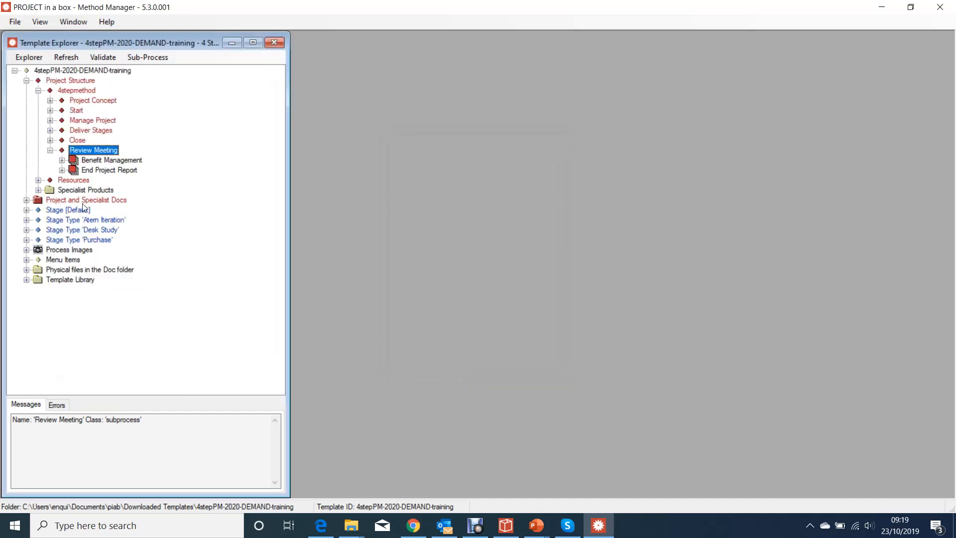
Add the existing Project Management Comms document to the Review Meeting sub-process and select it there
right_click(88, 151)
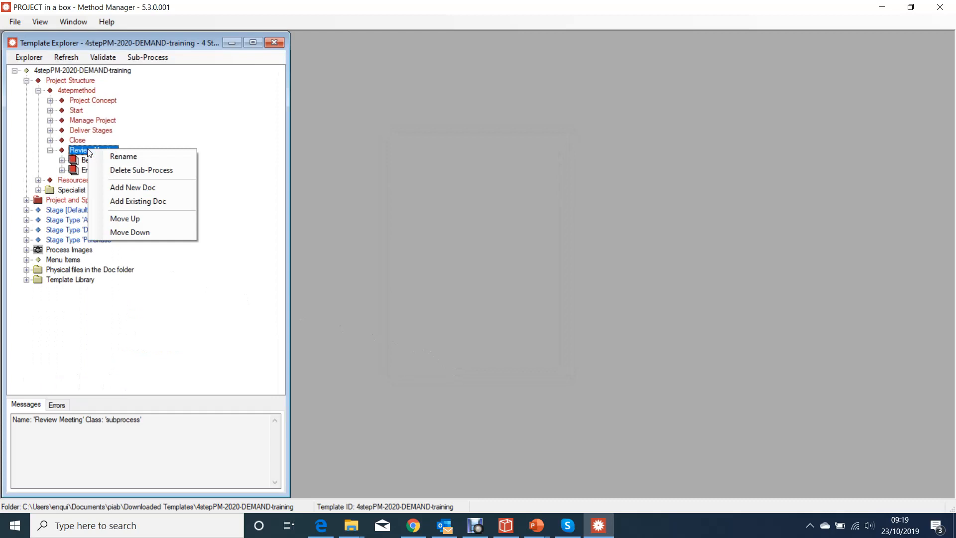
left_click(131, 202)
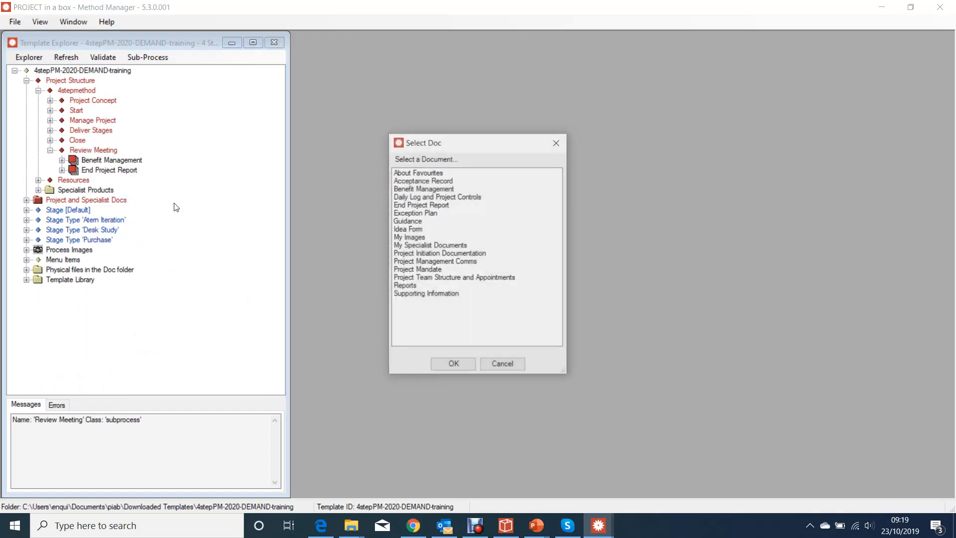
left_click(437, 264)
left_click(451, 363)
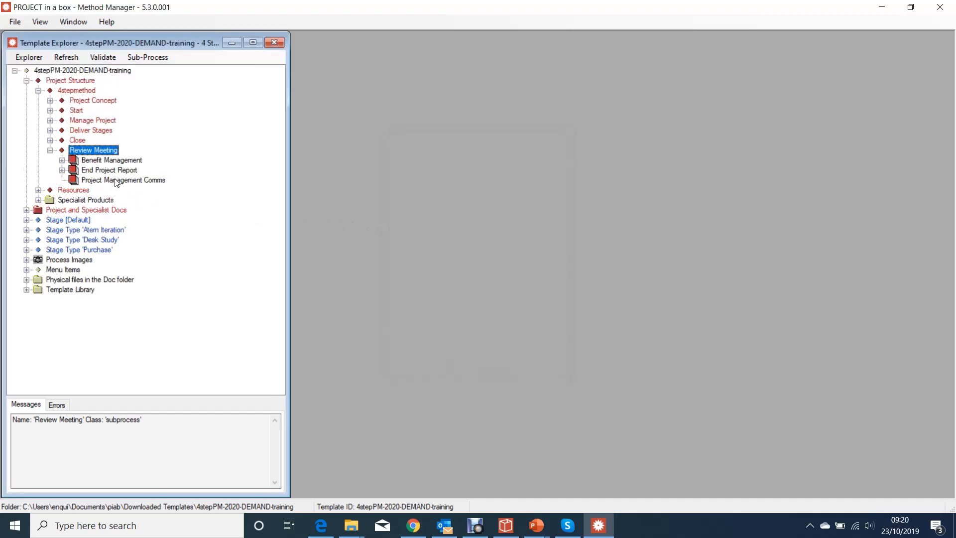
left_click(114, 181)
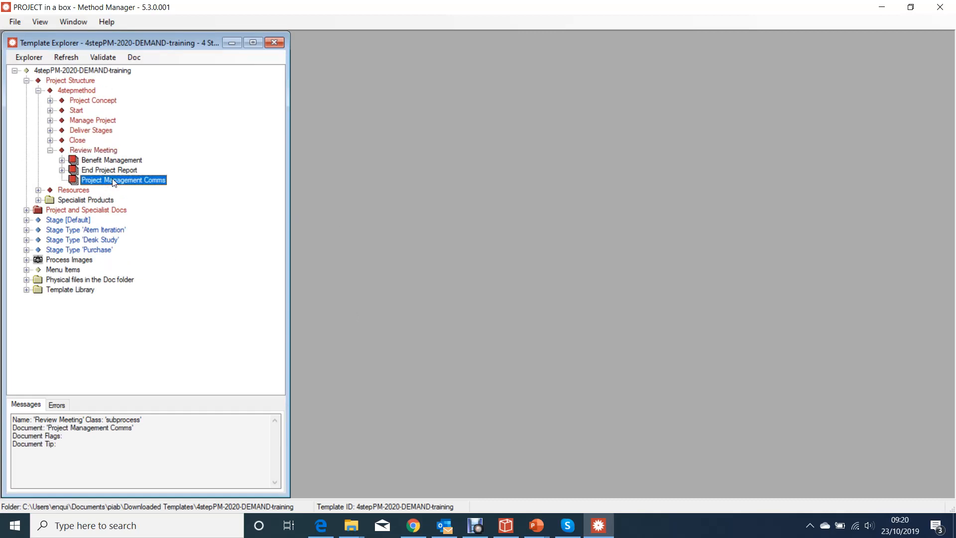
Compare the documents in Project Concept and Review Meeting with the full list under Project and Specialist Docs
left_click(51, 101)
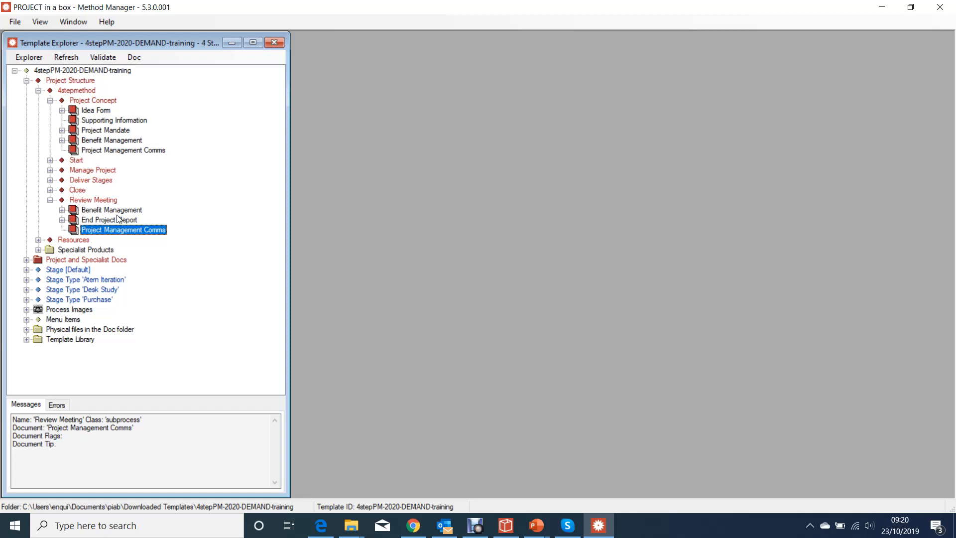
left_click(26, 260)
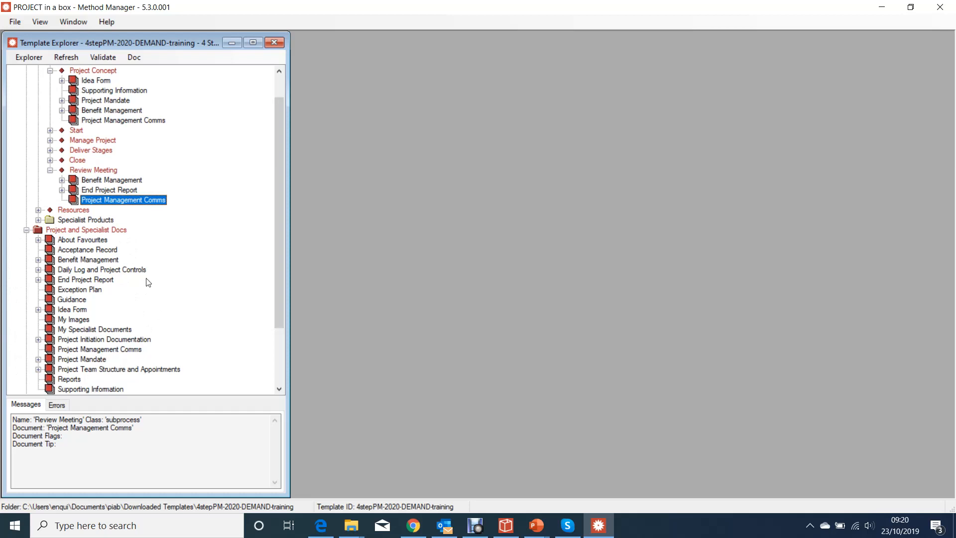
scroll(73, 277, "down", 2)
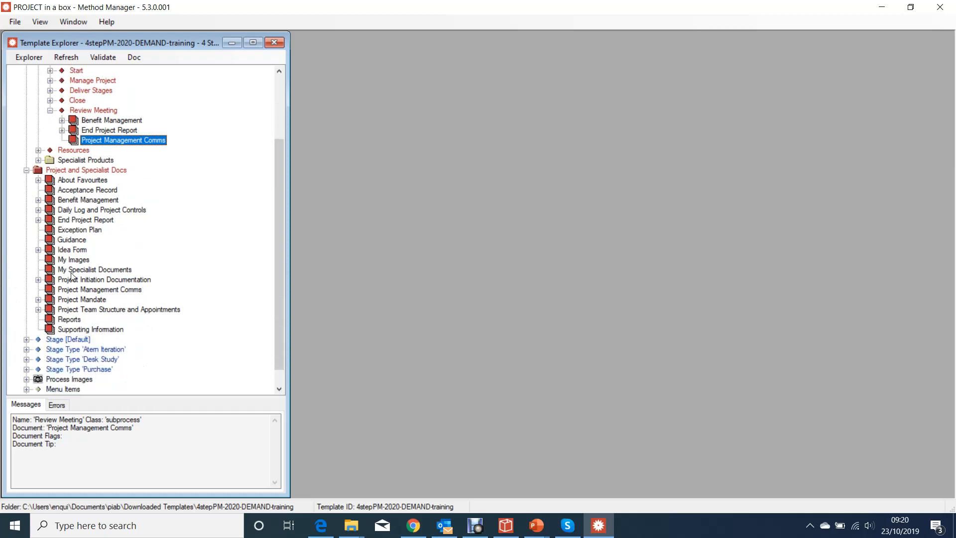
scroll(72, 276, "up", 2)
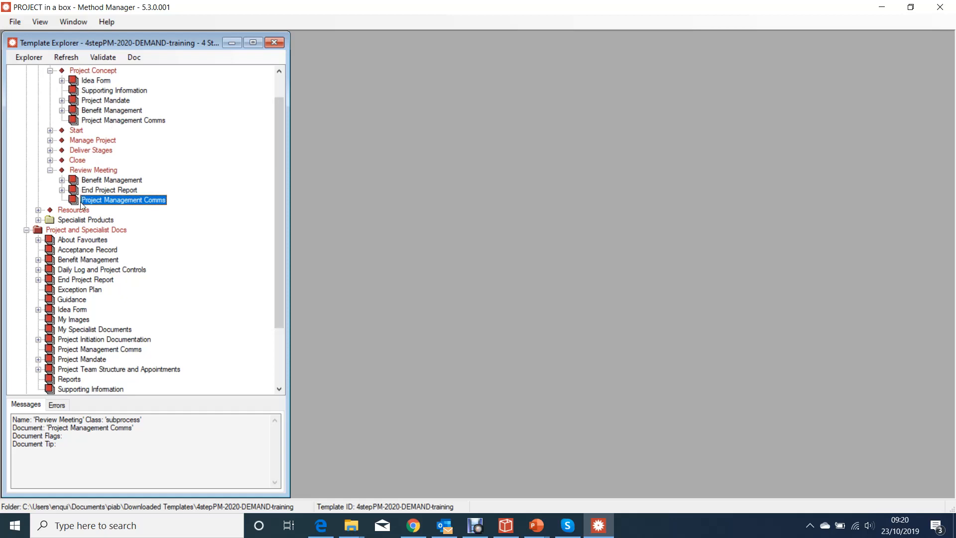
Collapse Project Concept and Project and Specialist Docs in the template tree, keeping the Review Meeting sub-process expanded
scroll(154, 140, "up", 1)
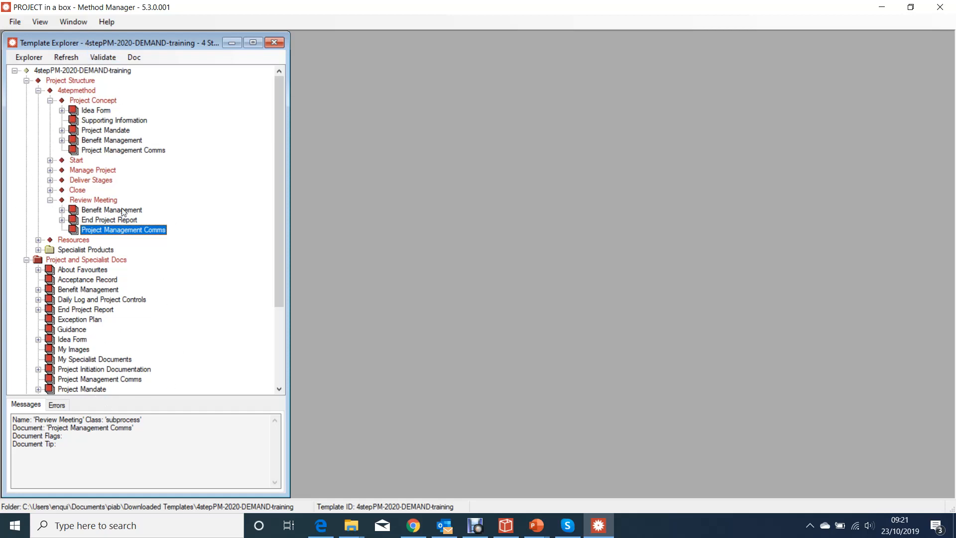
scroll(139, 264, "down", 4)
scroll(139, 268, "up", 4)
left_click(51, 202)
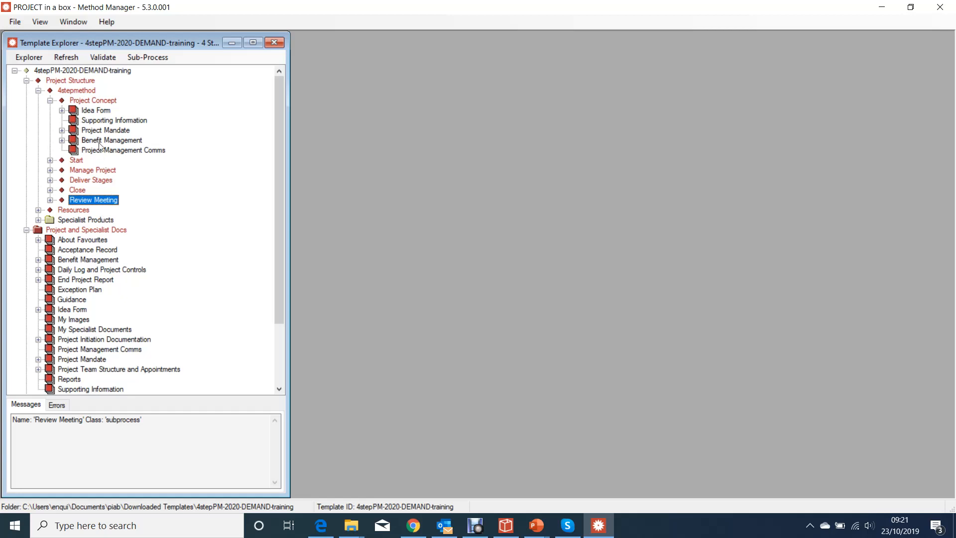
left_click(51, 100)
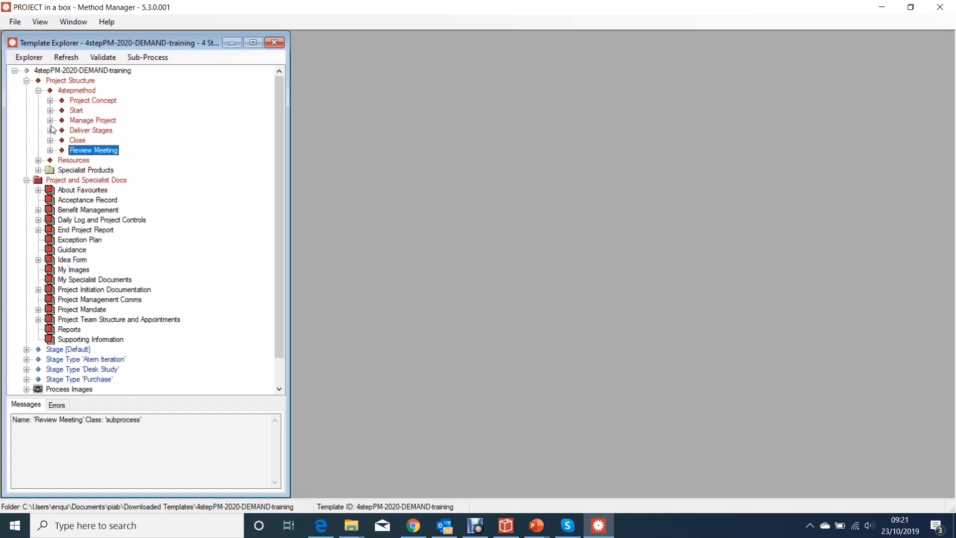
left_click(51, 150)
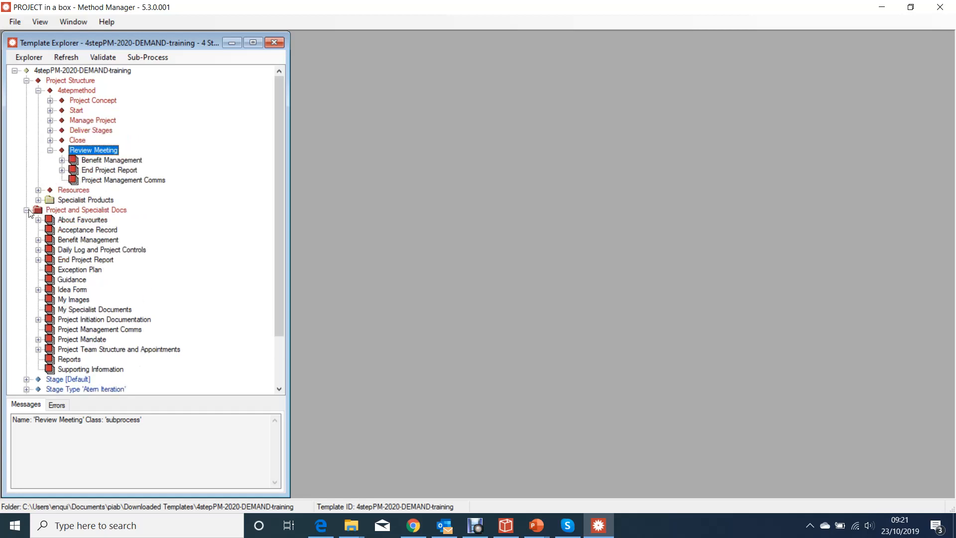
left_click(26, 210)
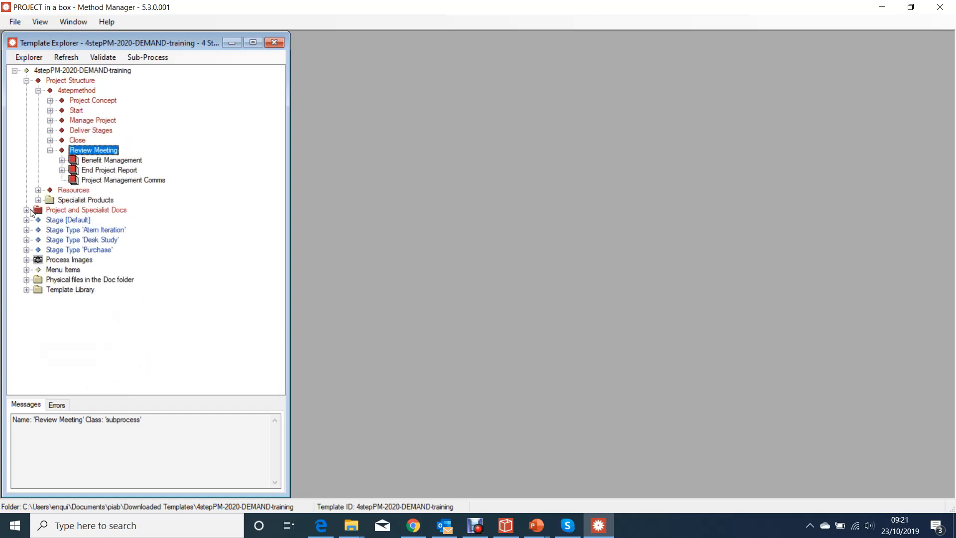
Add a new document to the Review Meeting sub-process and name it Review Materials
right_click(104, 155)
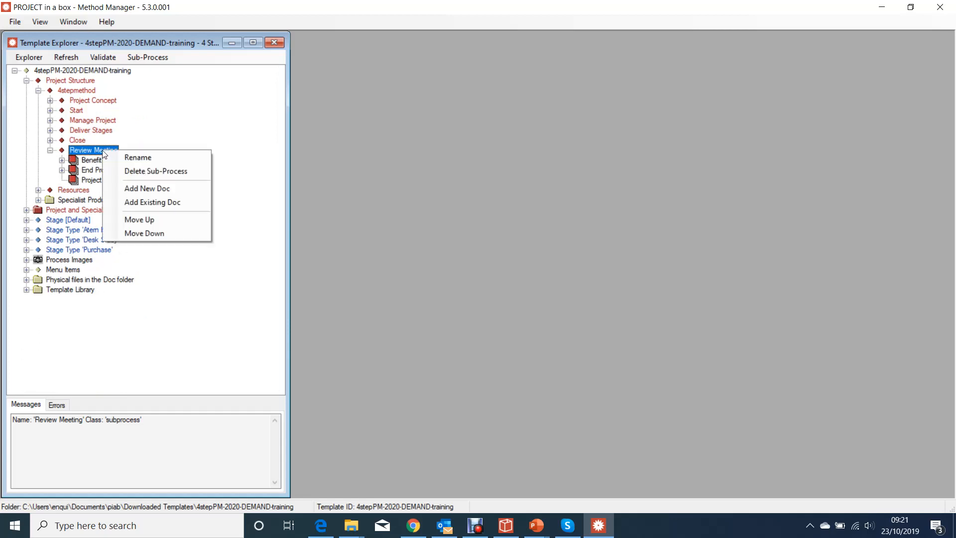
left_click(148, 189)
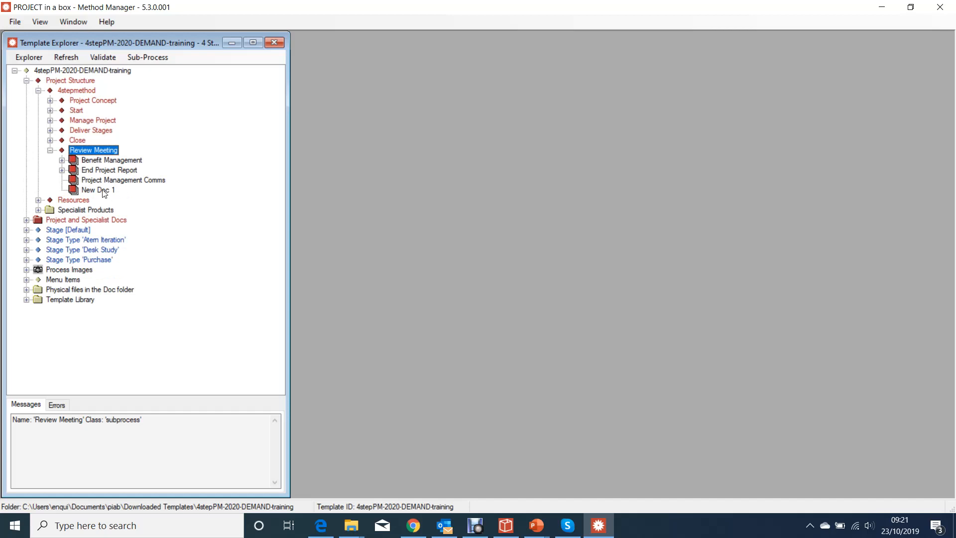
left_click(105, 194)
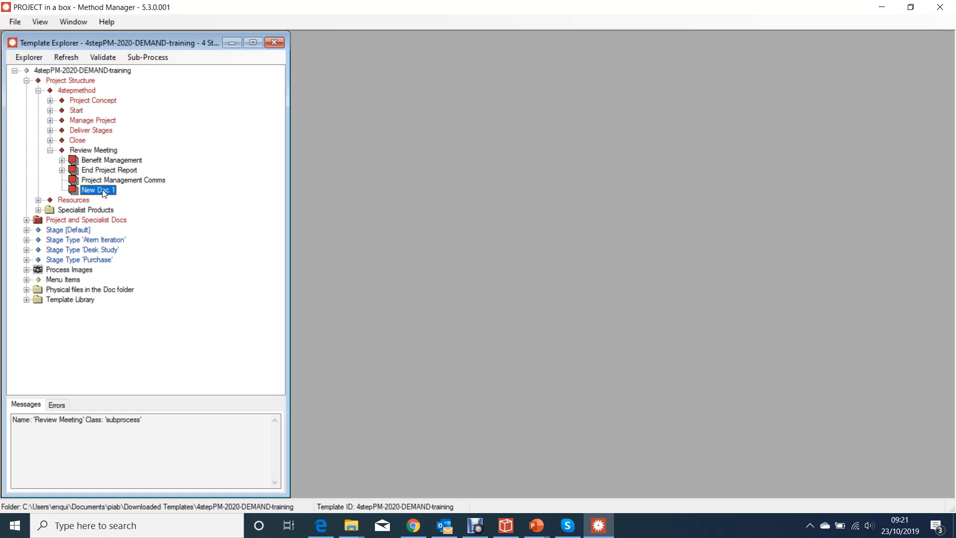
left_click(105, 194)
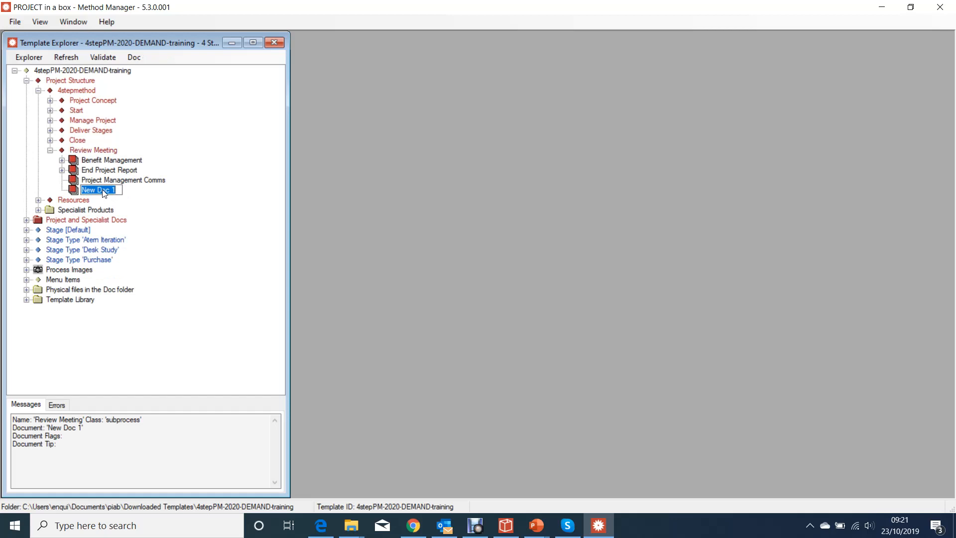
type("Review Materials")
left_click(165, 192)
Add the existing file review agenda.docx from the template's doc folder to the Review Materials document
right_click(90, 196)
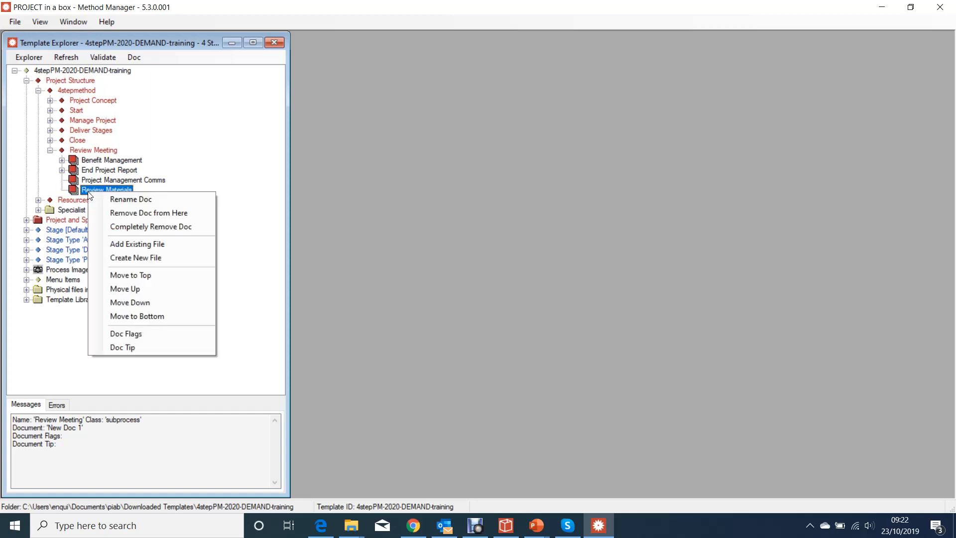
left_click(126, 248)
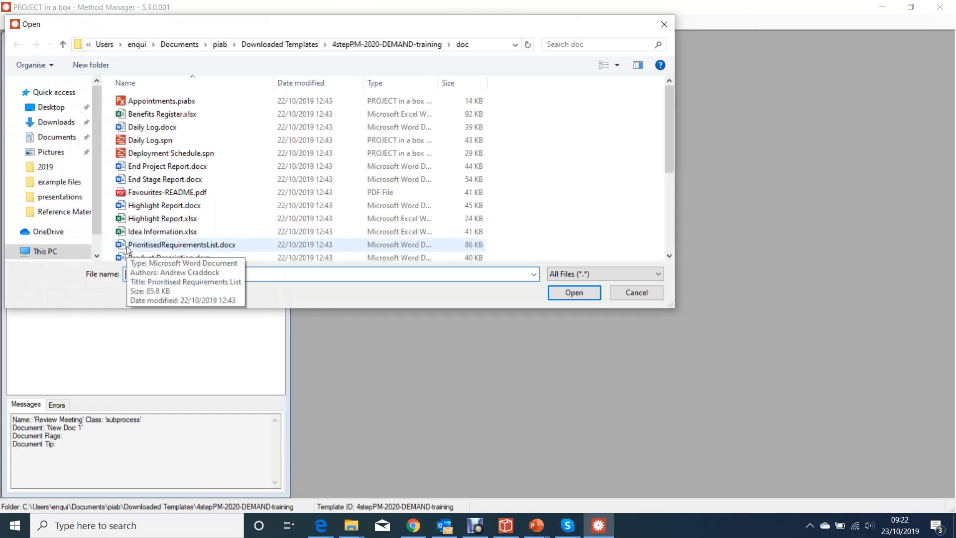
scroll(224, 149, "down", 4)
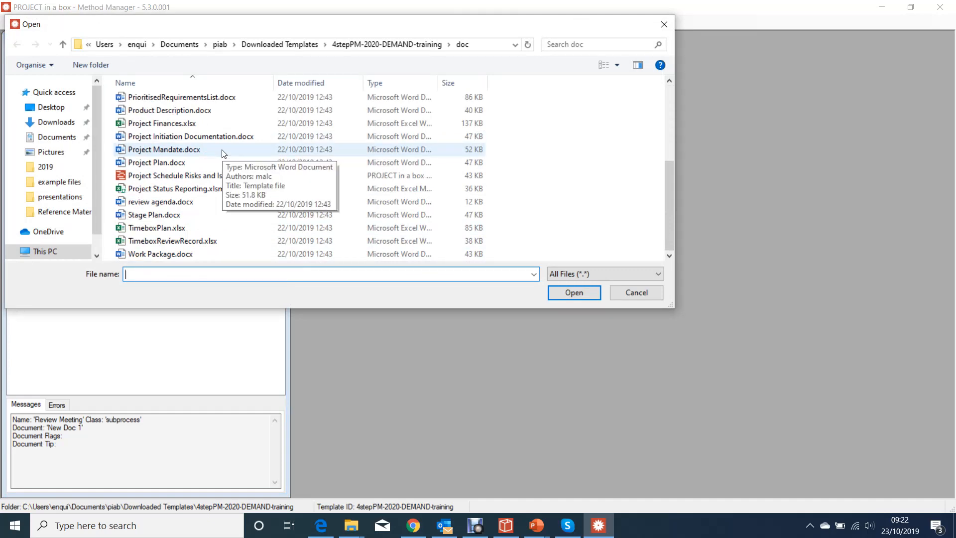
scroll(223, 152, "up", 4)
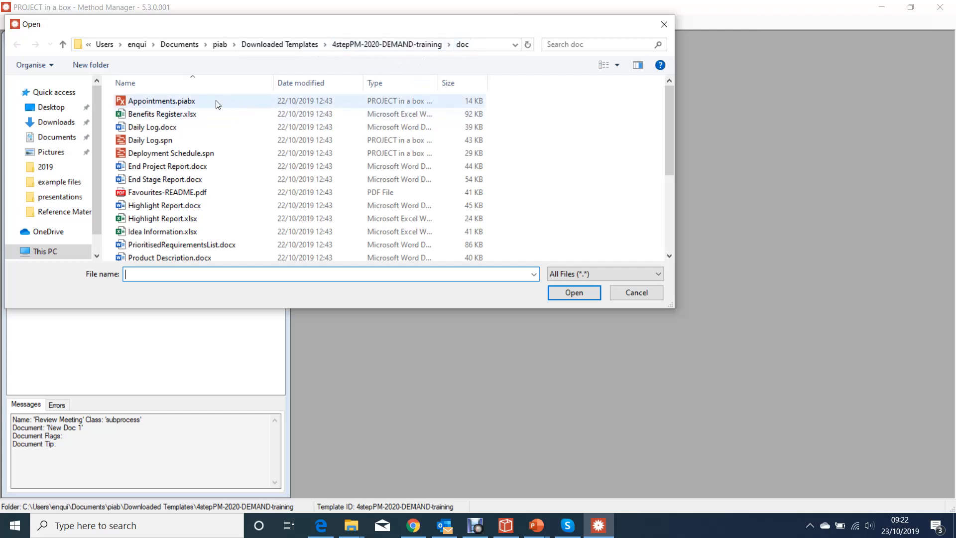
scroll(203, 194, "down", 4)
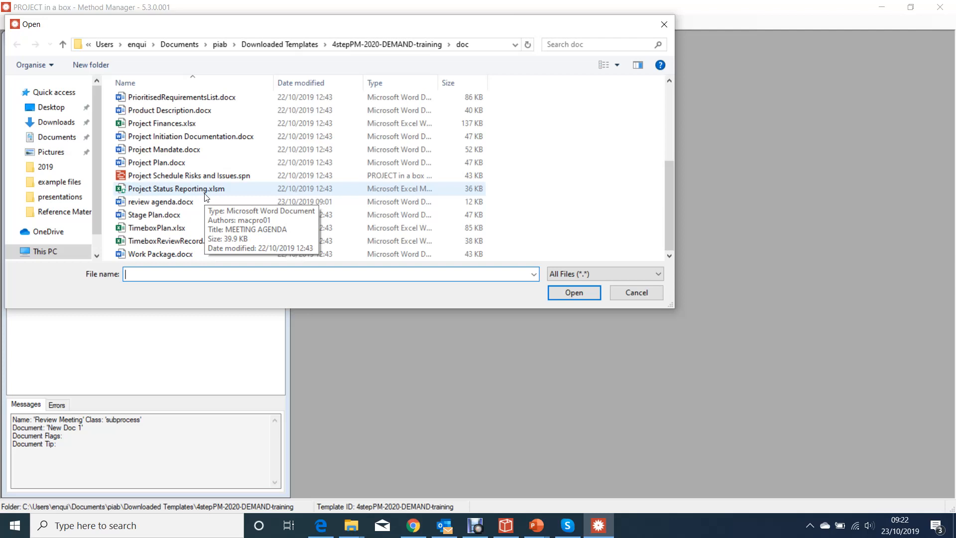
left_click(164, 205)
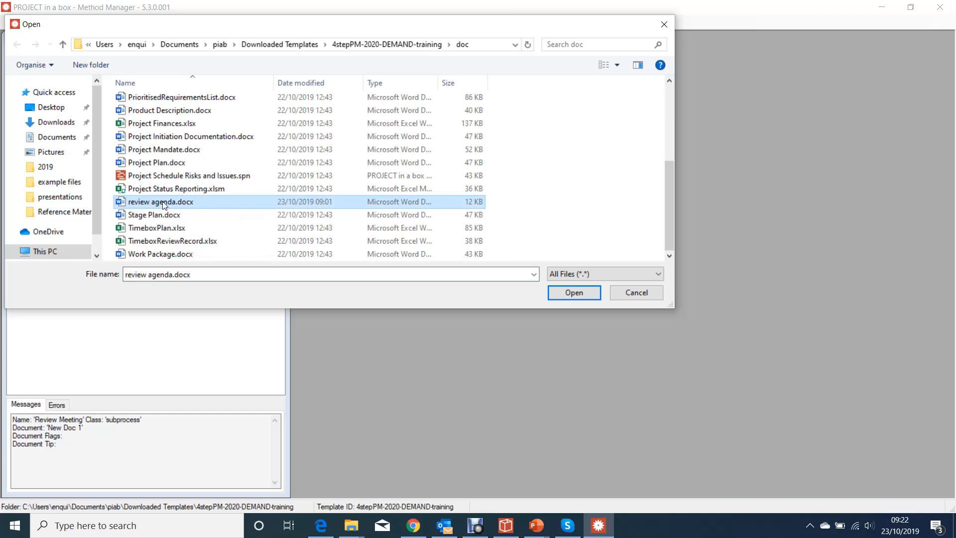
left_click(573, 294)
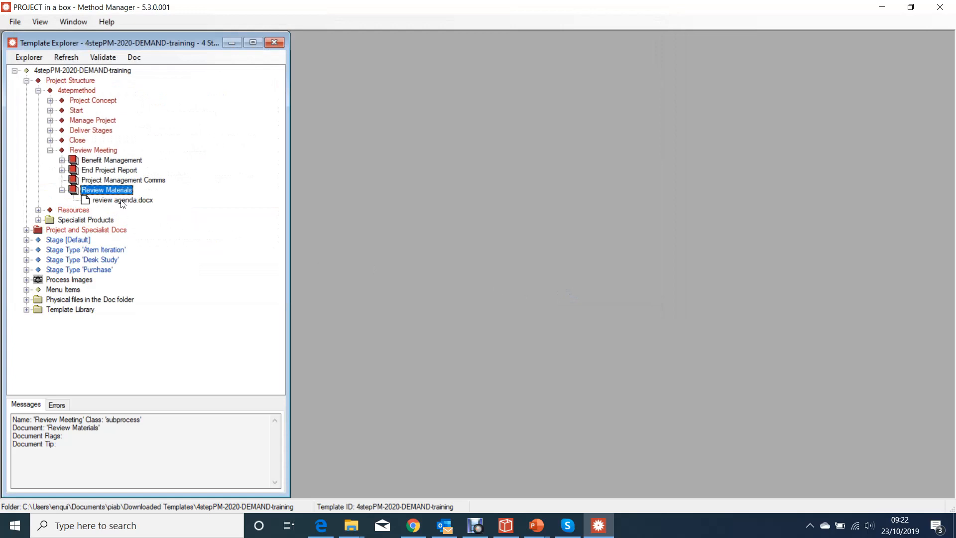
View the path details of review agenda.docx and look for Review Materials under Project and Specialist Docs
left_click(121, 200)
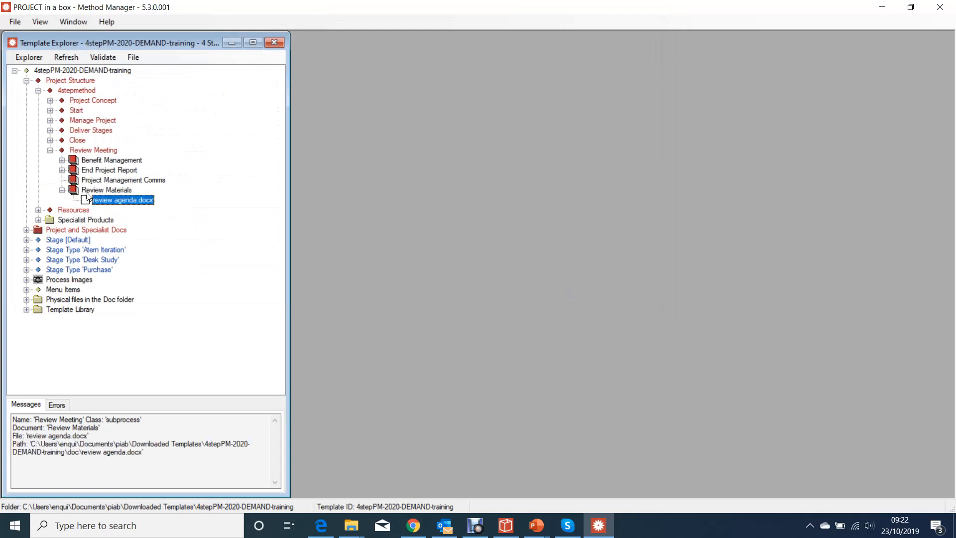
left_click(26, 229)
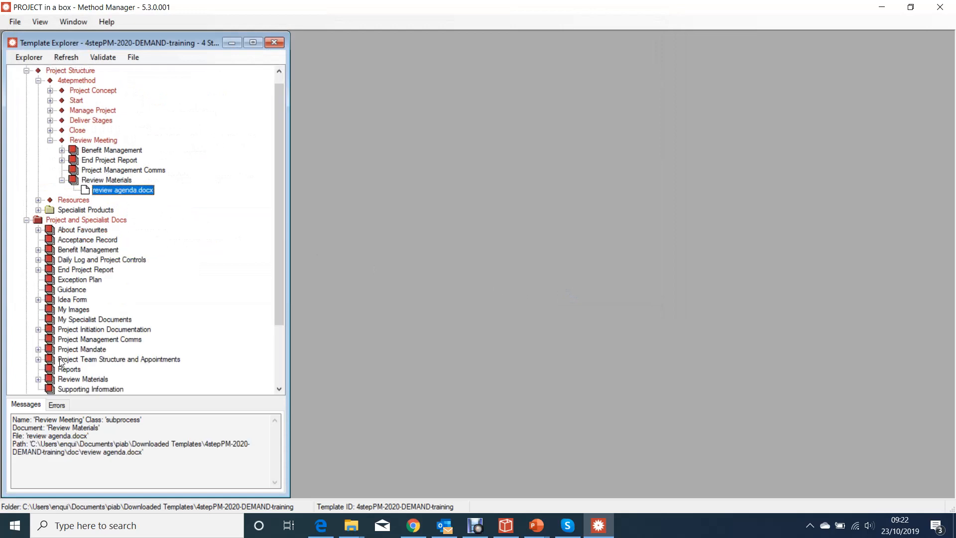
left_click(38, 380)
scroll(121, 369, "down", 2)
left_click(37, 320)
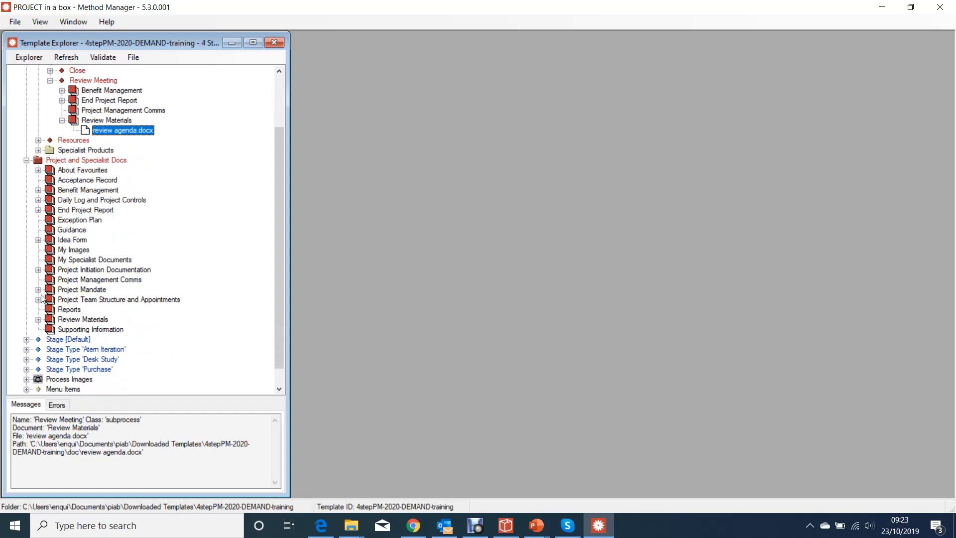
scroll(115, 141, "up", 2)
scroll(115, 141, "up", 1)
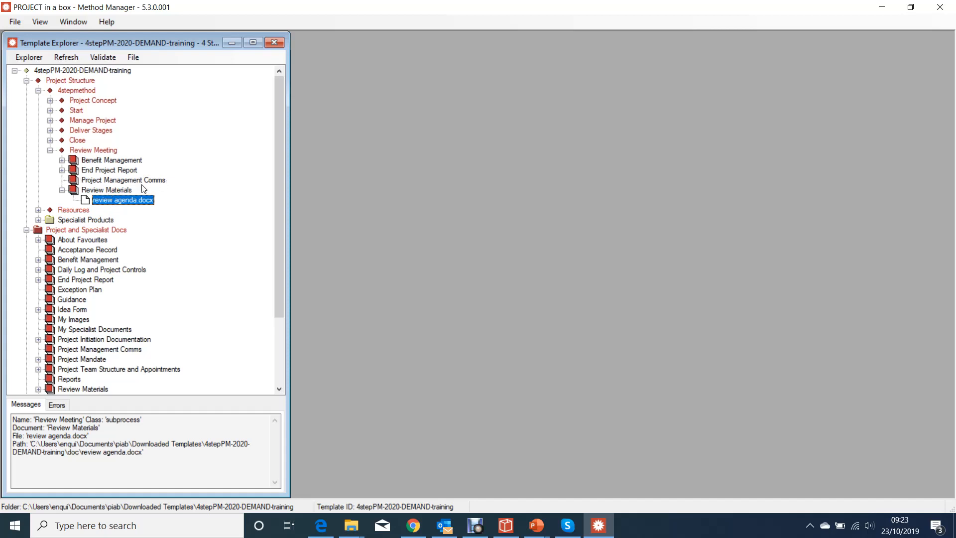
Add the existing file payback calculator.xlsx from the example files folder on the Desktop to Review Materials
right_click(112, 190)
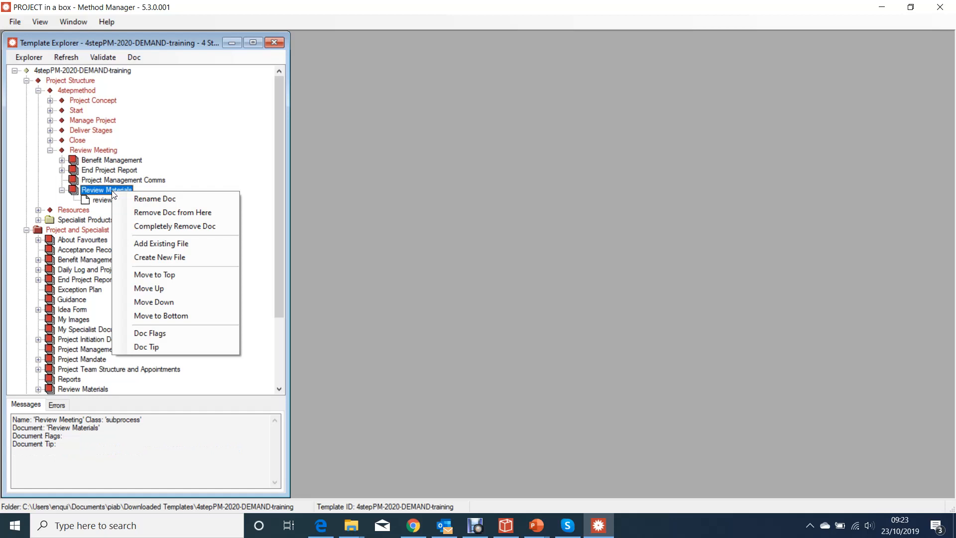
left_click(174, 245)
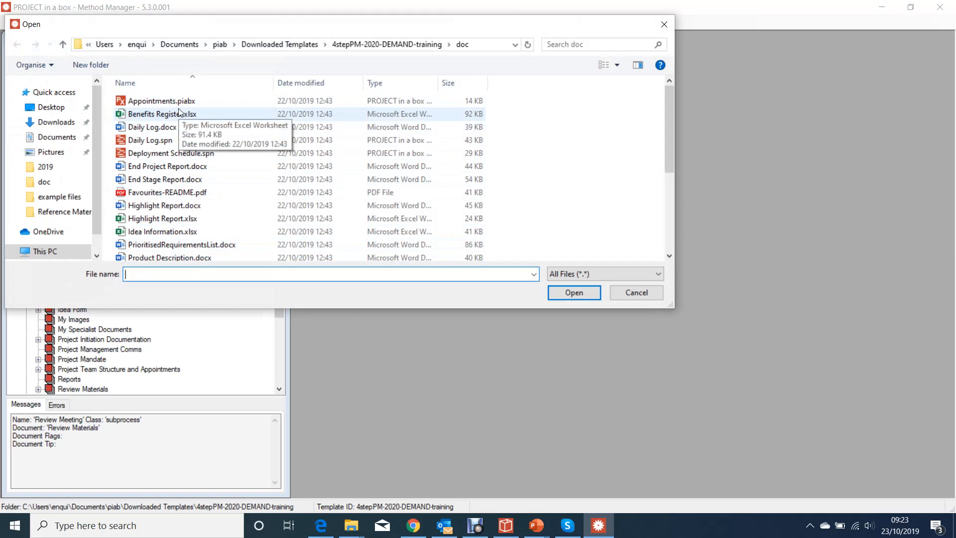
left_click(46, 108)
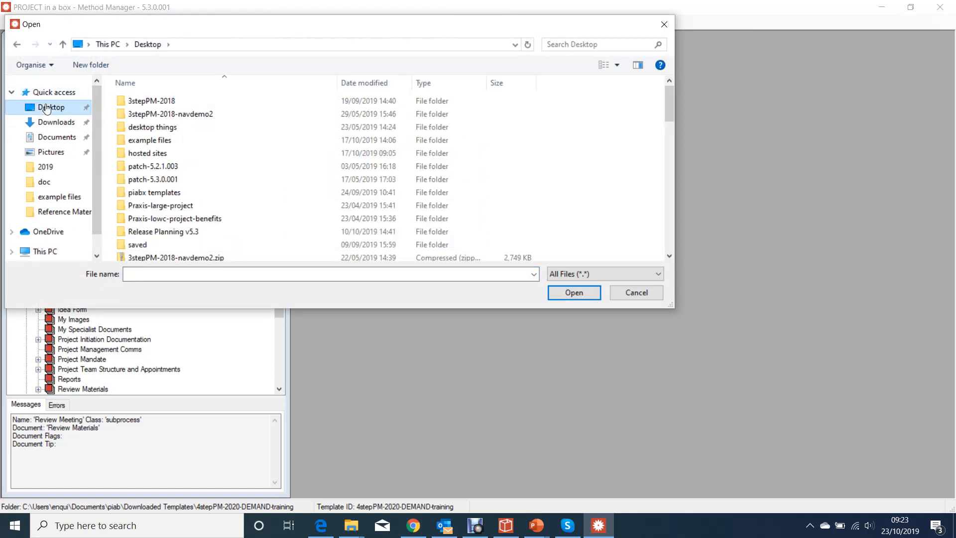
scroll(192, 176, "down", 2)
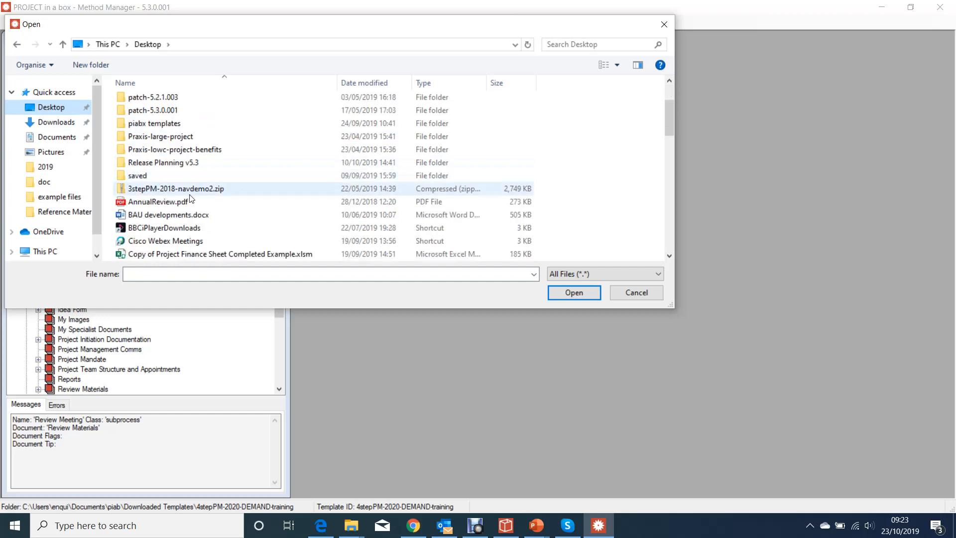
scroll(165, 149, "up", 2)
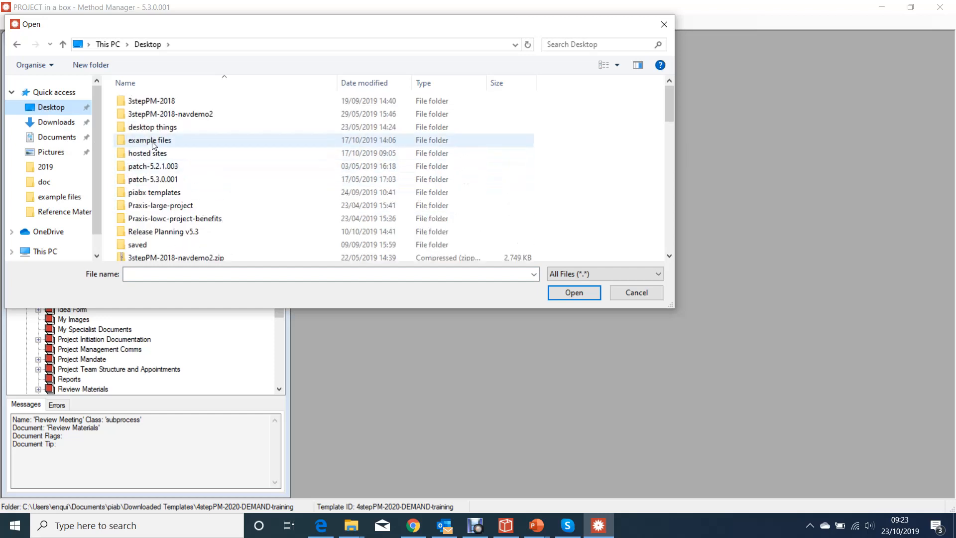
left_click(153, 145)
double_click(152, 143)
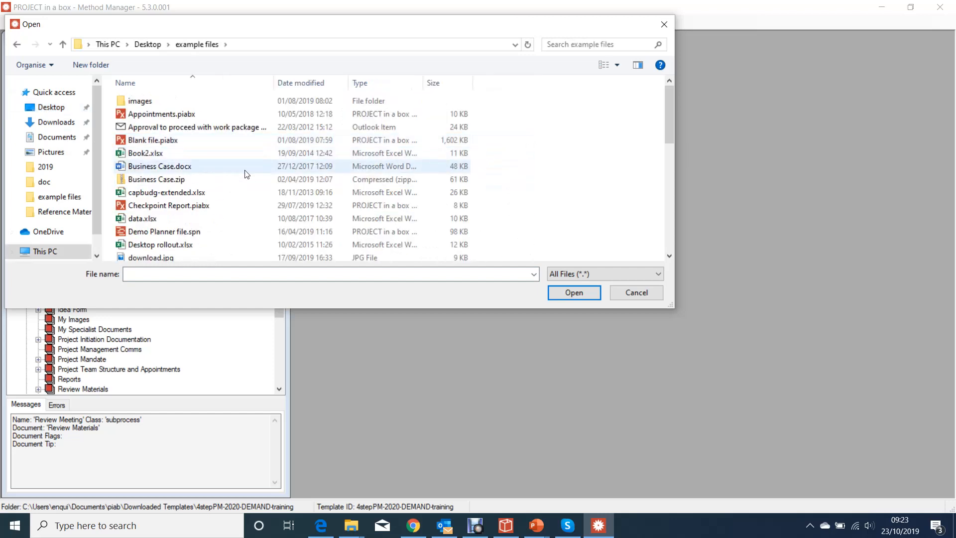
scroll(245, 173, "down", 6)
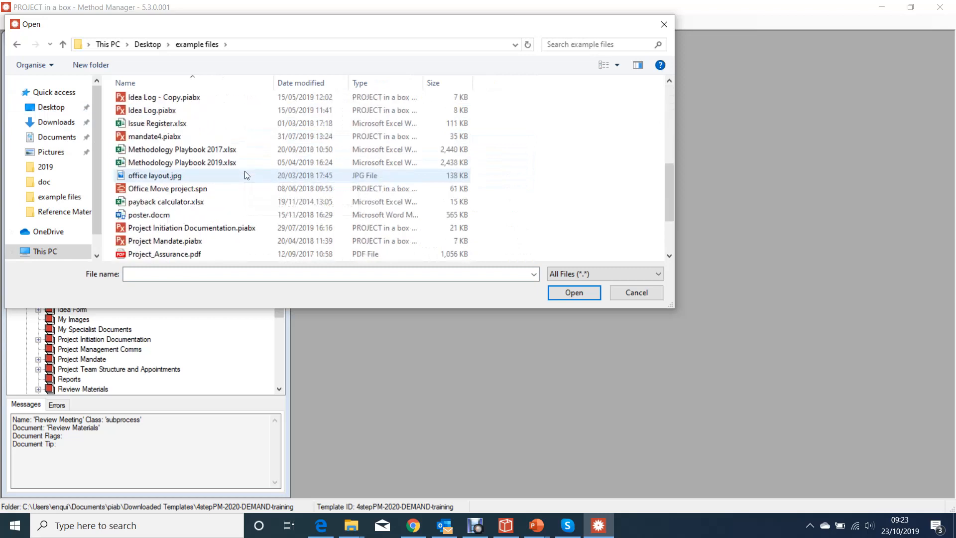
left_click(185, 206)
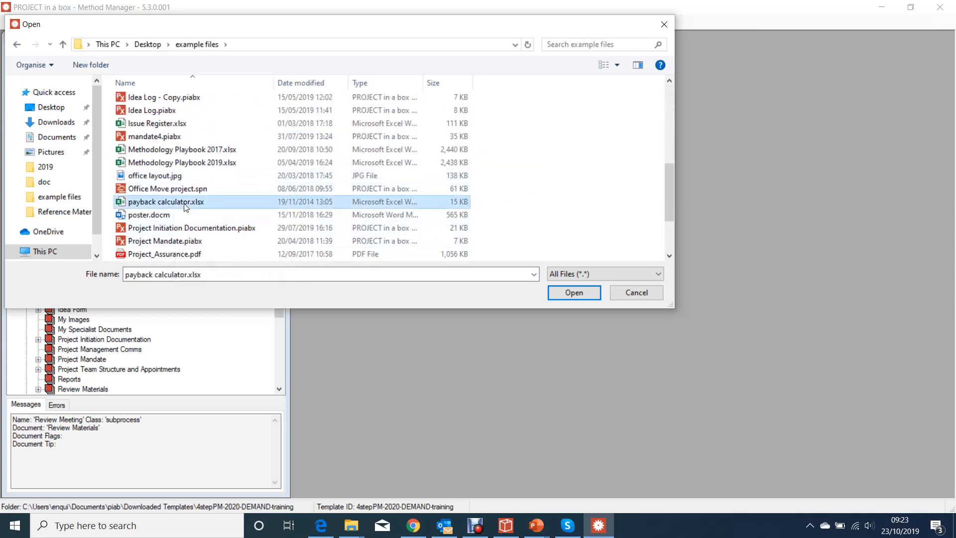
left_click(567, 293)
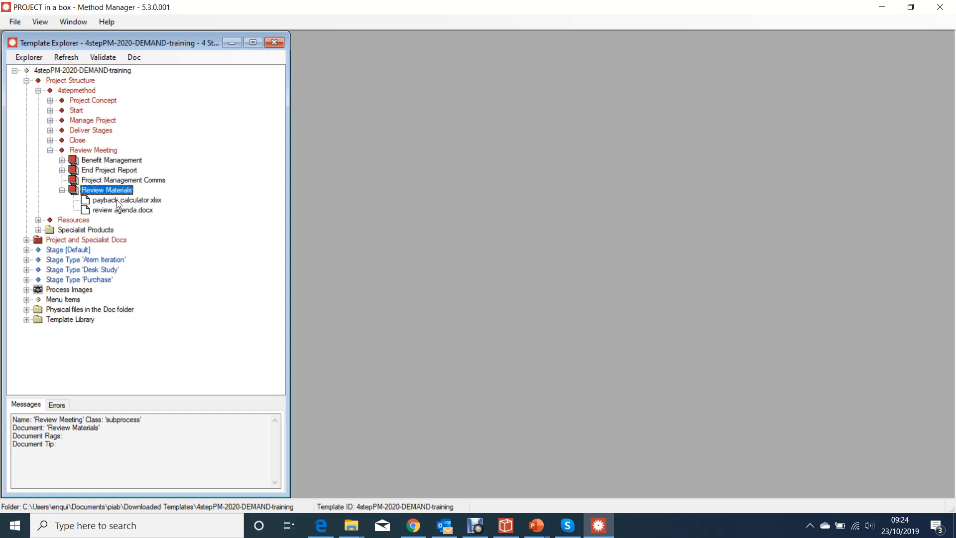
Rename the payback calculator file under Review Materials as review performance calculator.xlsx
left_click(117, 199)
left_click(116, 199)
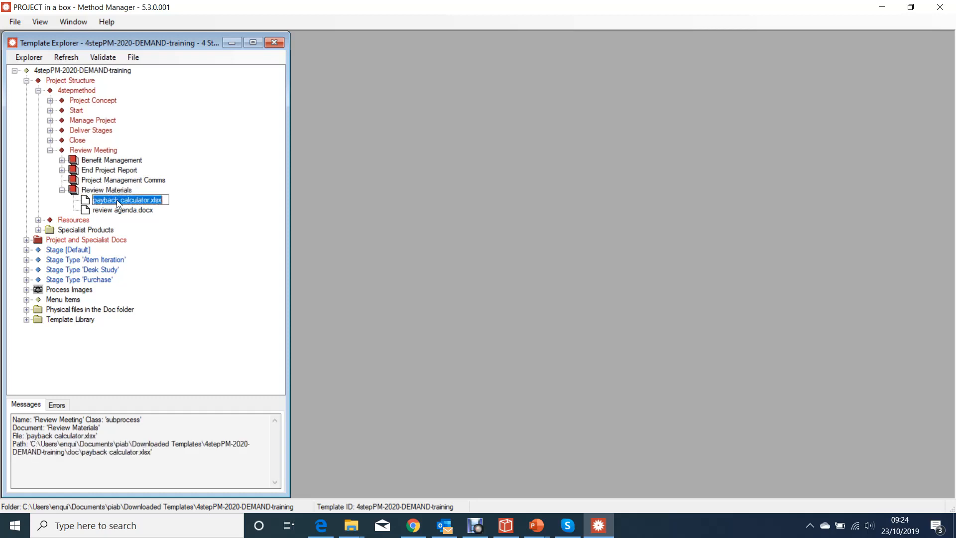
left_click_drag(150, 200, 77, 201)
type("review performance calculator")
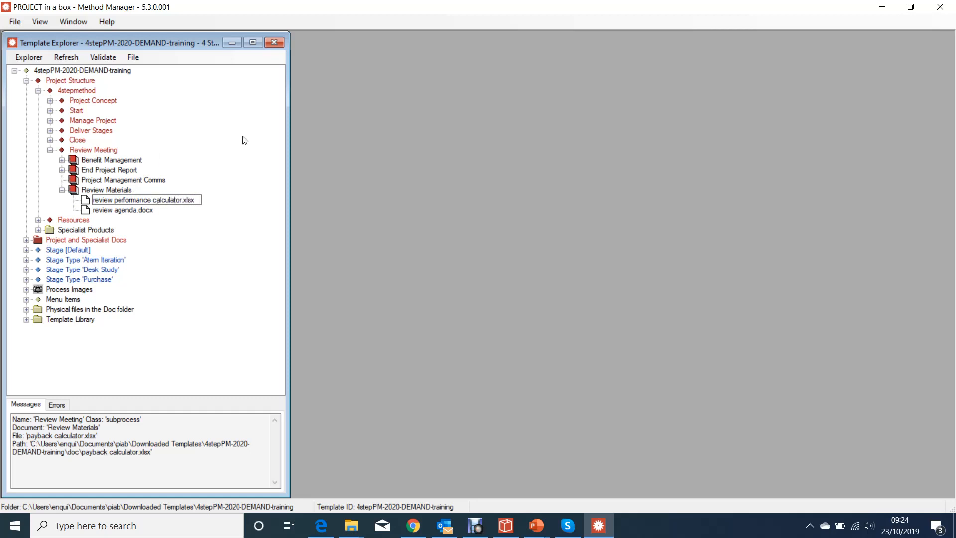
key("Return")
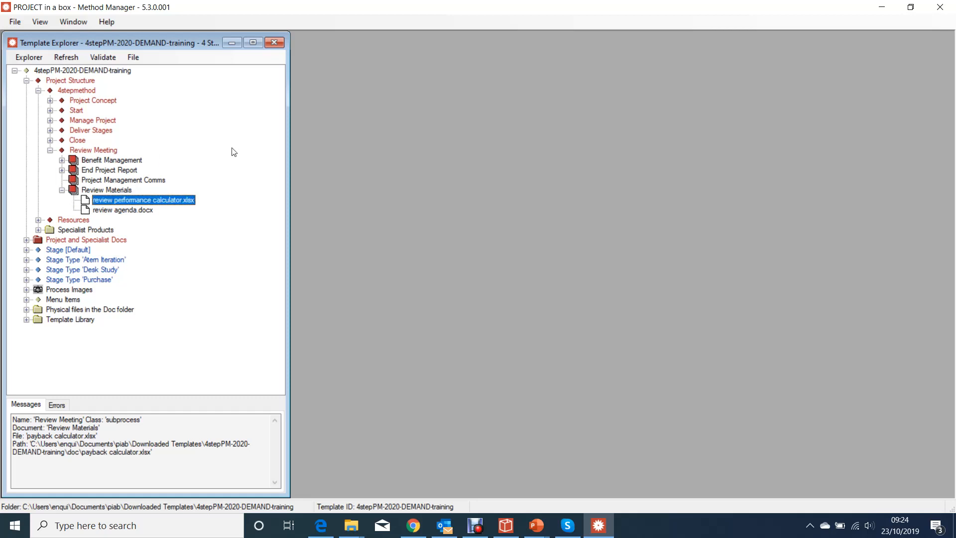
Open review performance calculator.xlsx in Excel and look over its Summary sheet, selecting cell C25
double_click(161, 202)
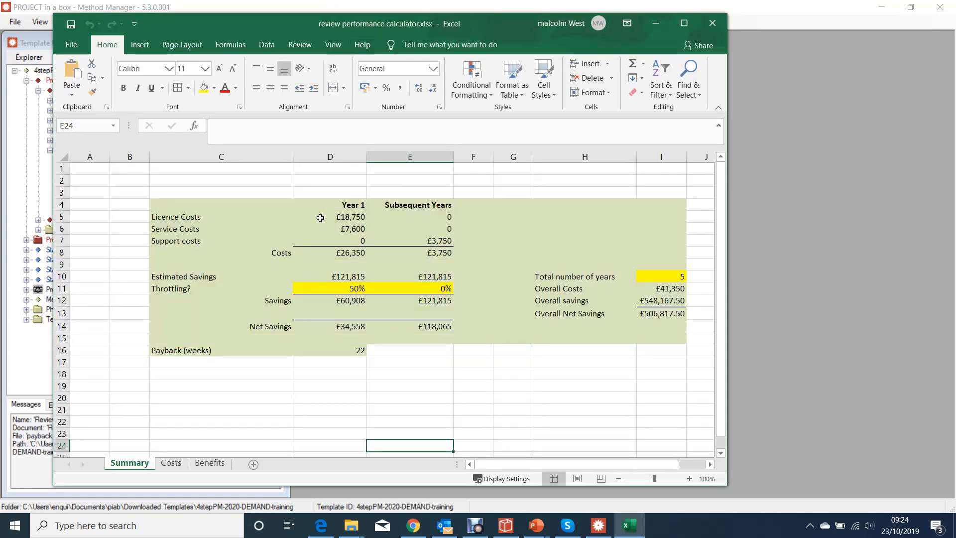
scroll(320, 219, "down", 5)
scroll(320, 220, "down", 1)
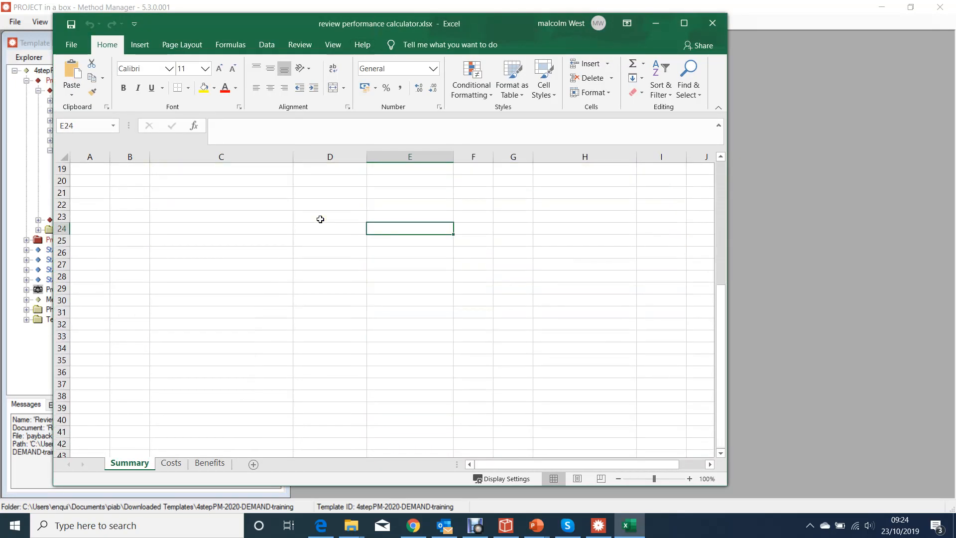
left_click(268, 242)
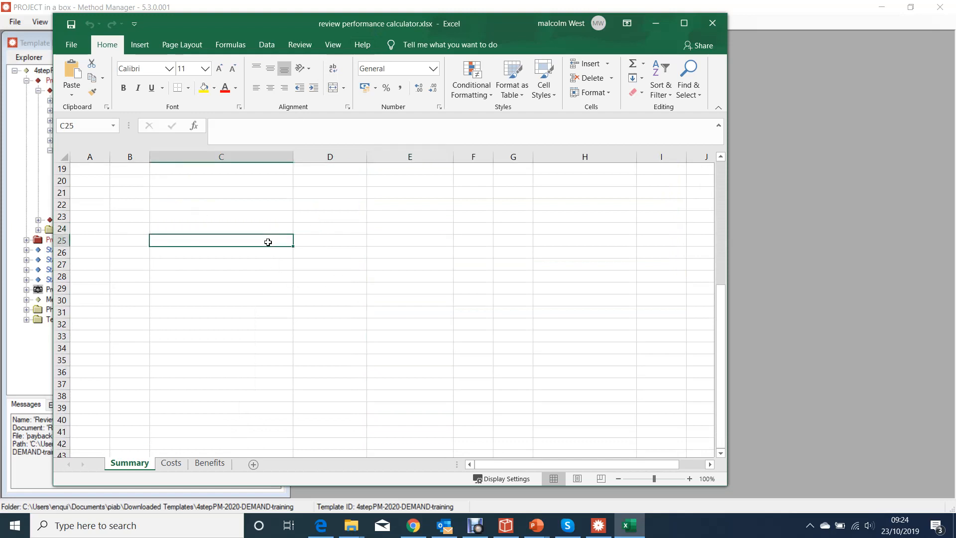
Enter wlPWOEJ in cell C25 and SDBP[DPFN in cell C27 of the Summary sheet, and save and close the workbook
type("wlPWOEJ")
key("Return")
key("Return")
type("SDBP[DPFN")
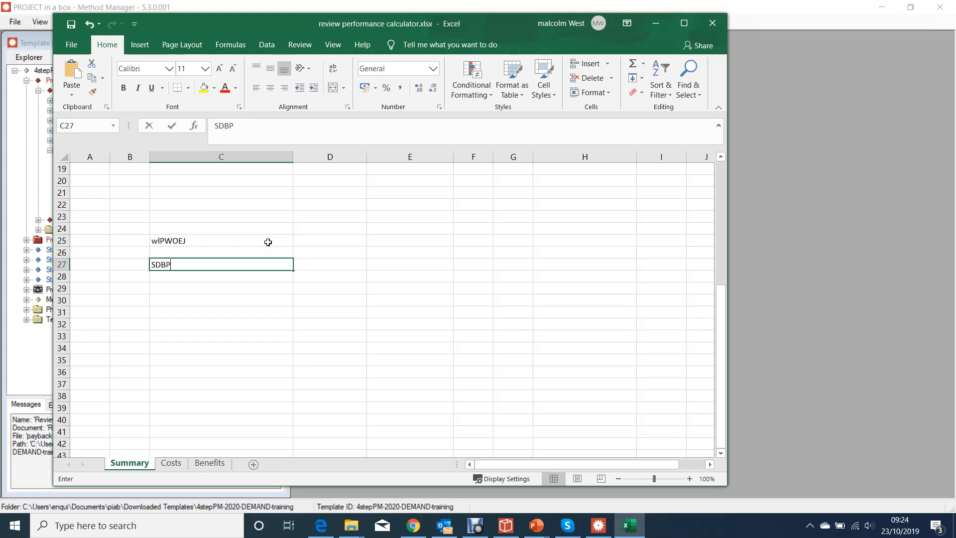
key("Return")
key("Return")
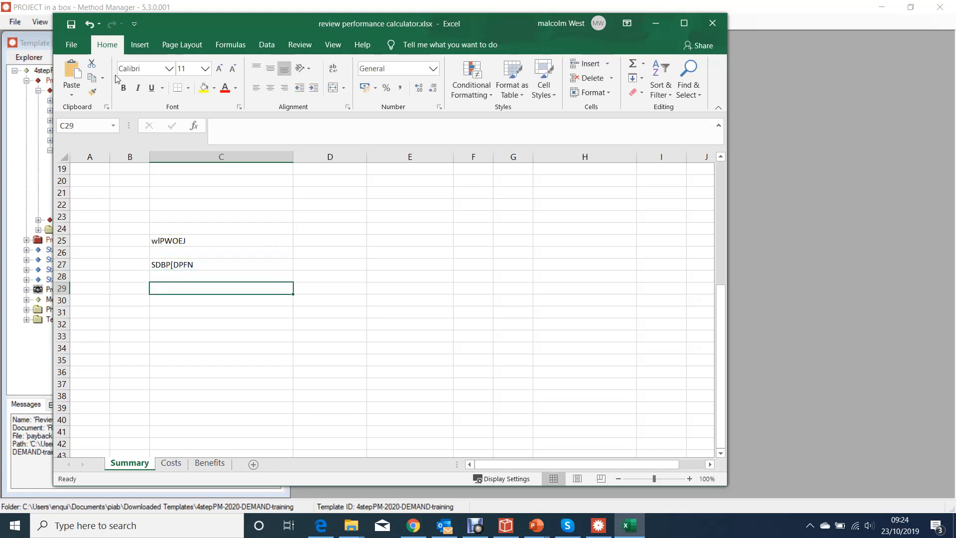
left_click(71, 23)
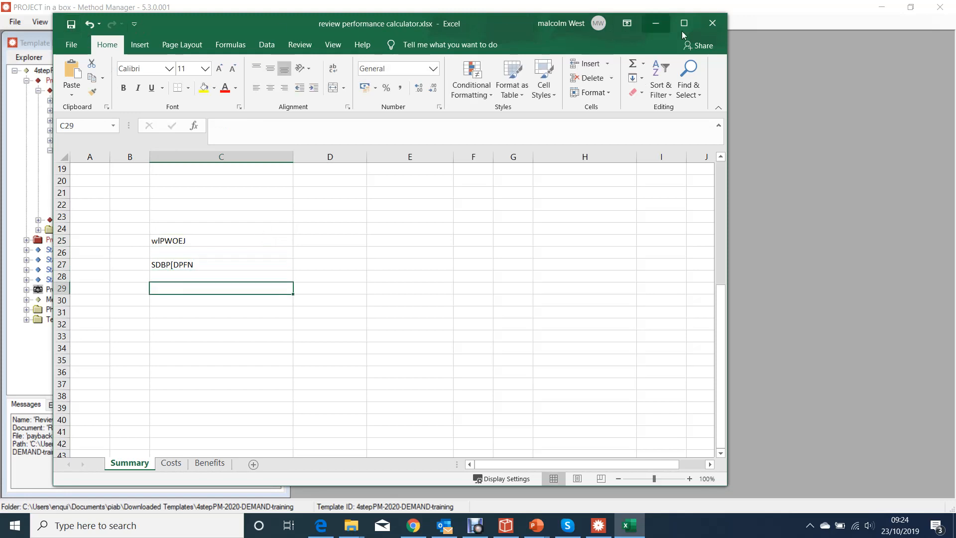
left_click(711, 21)
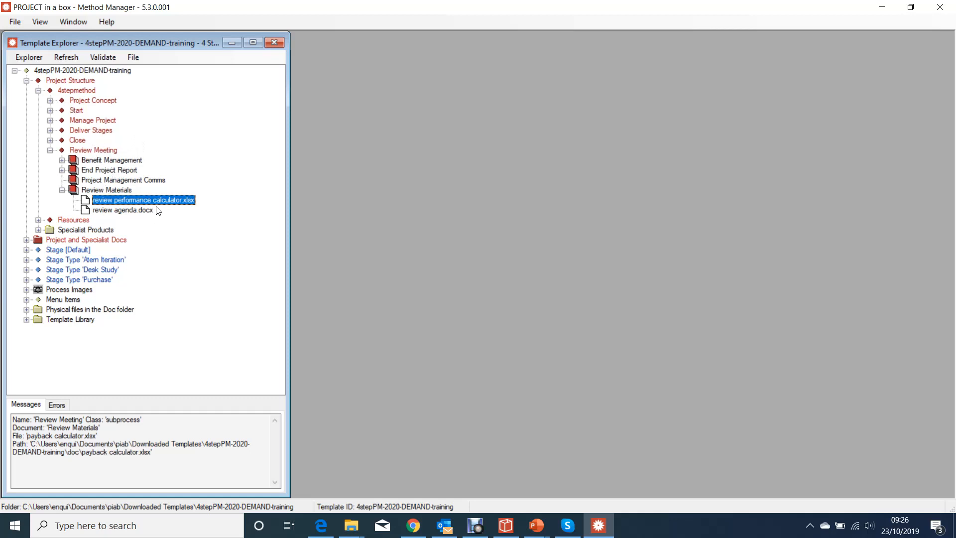
Remove the Benefit Management document from the Start sub-process only, and check the documents listed under Review Meeting
left_click(50, 110)
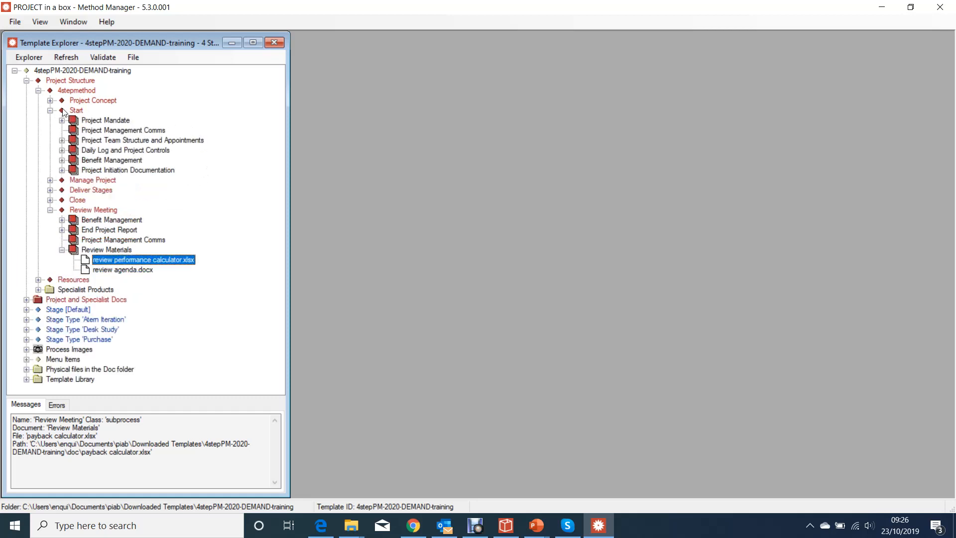
left_click(102, 162)
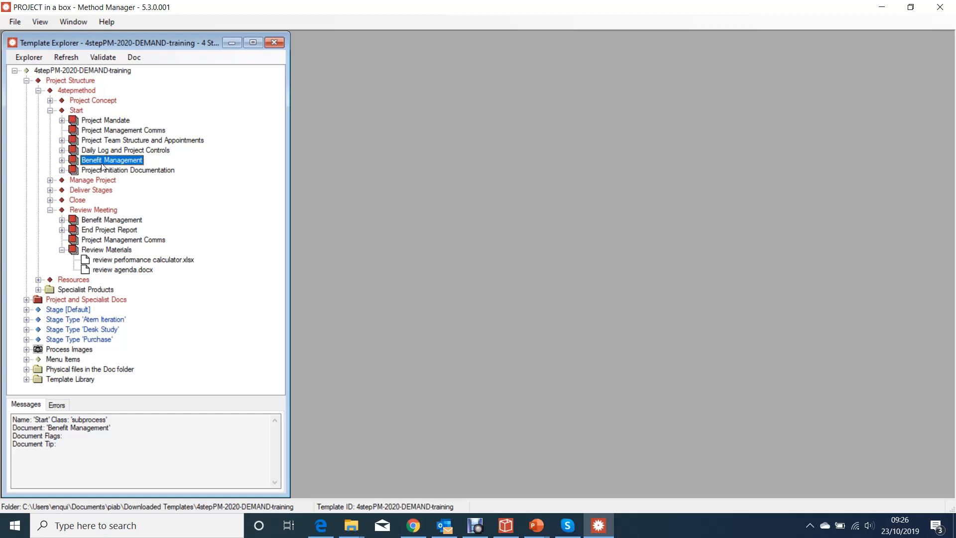
right_click(103, 166)
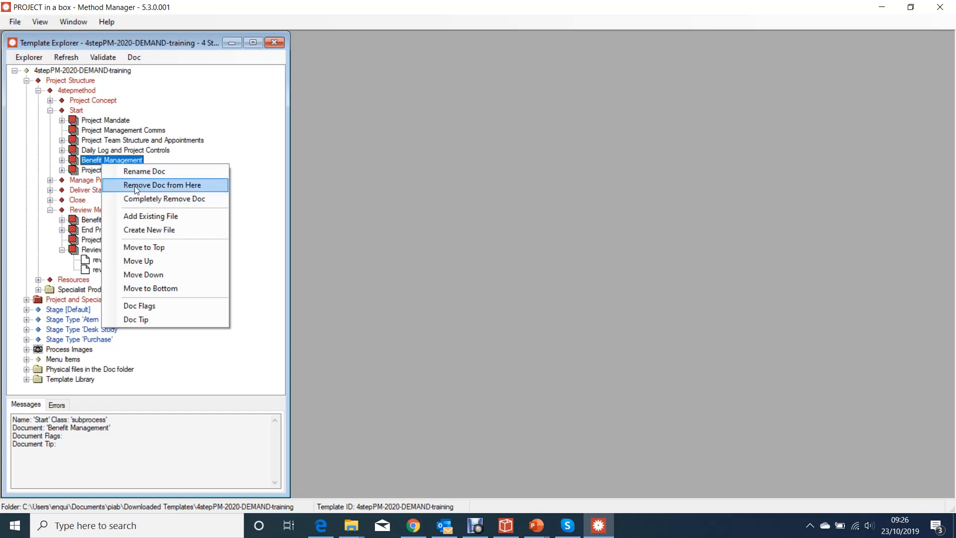
left_click(177, 185)
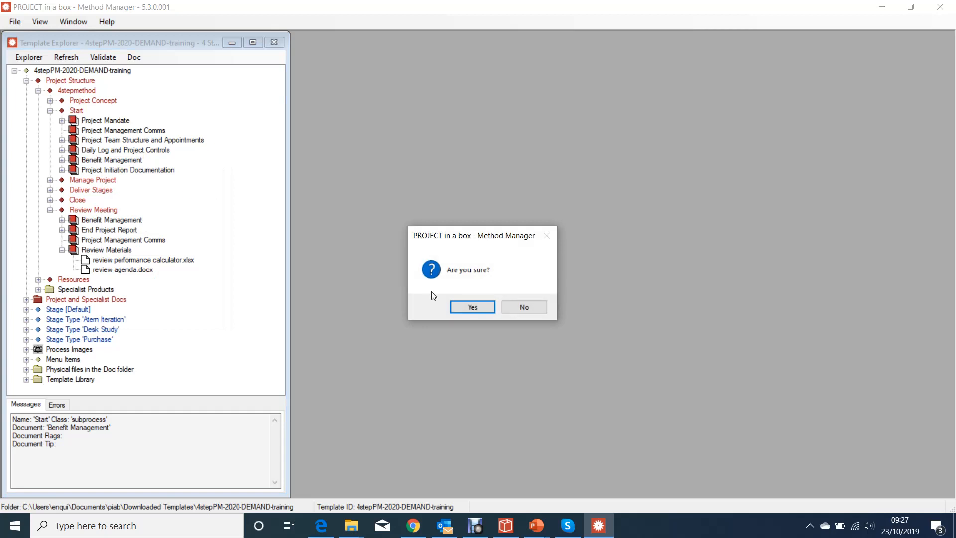
key("Return")
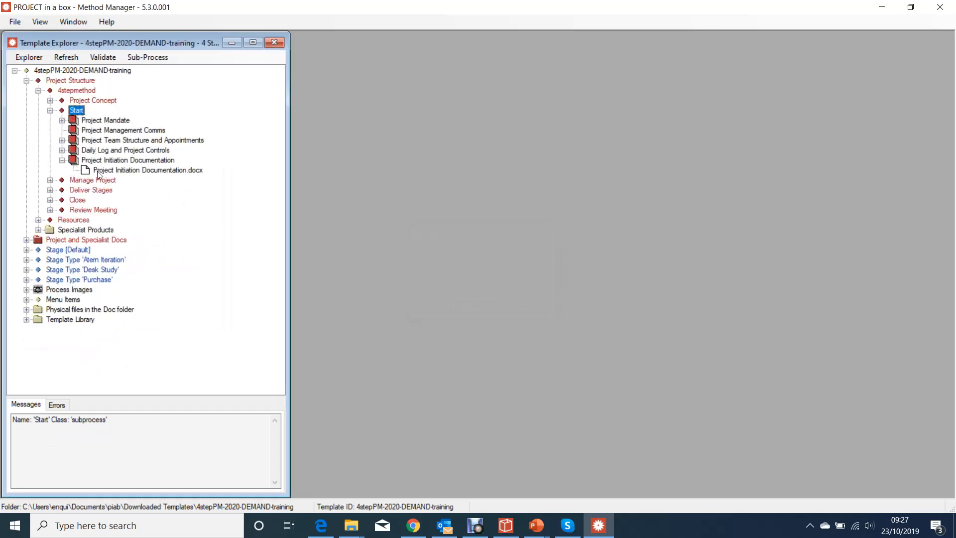
left_click(50, 210)
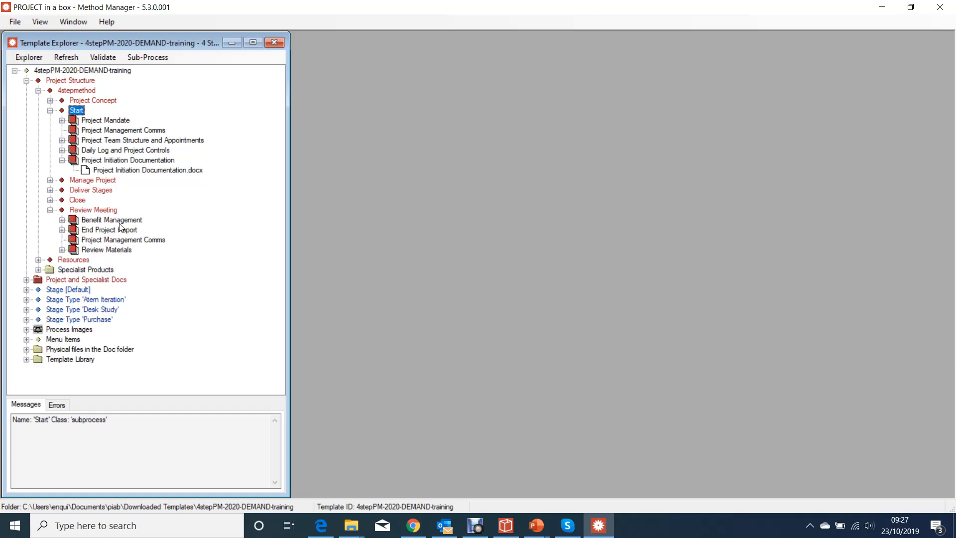
Completely remove the Project Management Comms document from the template, checking Review Meeting and Project and Specialist Docs
left_click(123, 132)
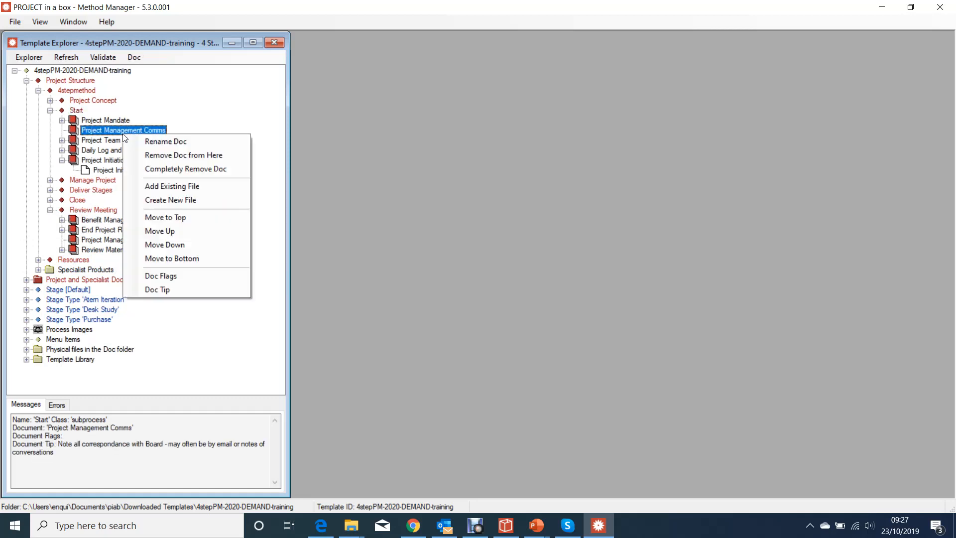
right_click(124, 134)
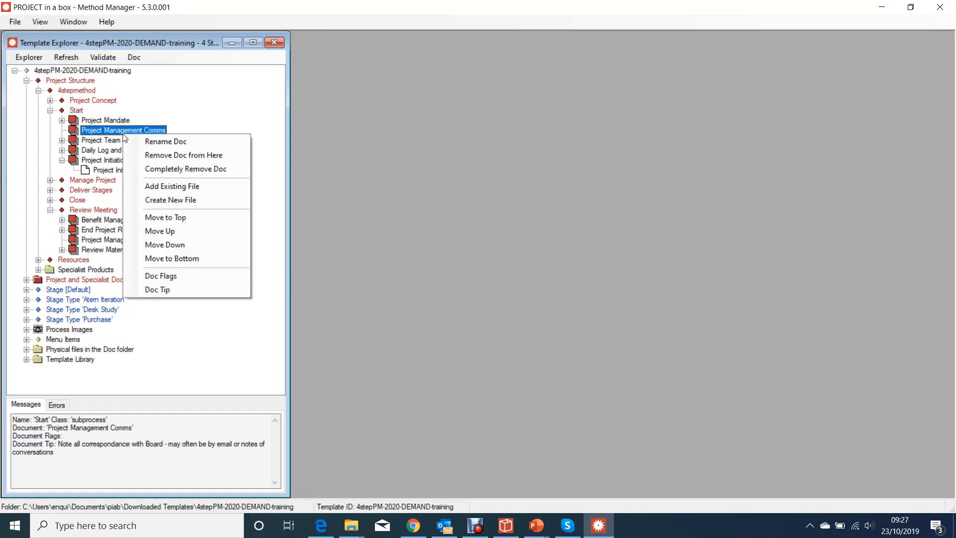
left_click(175, 170)
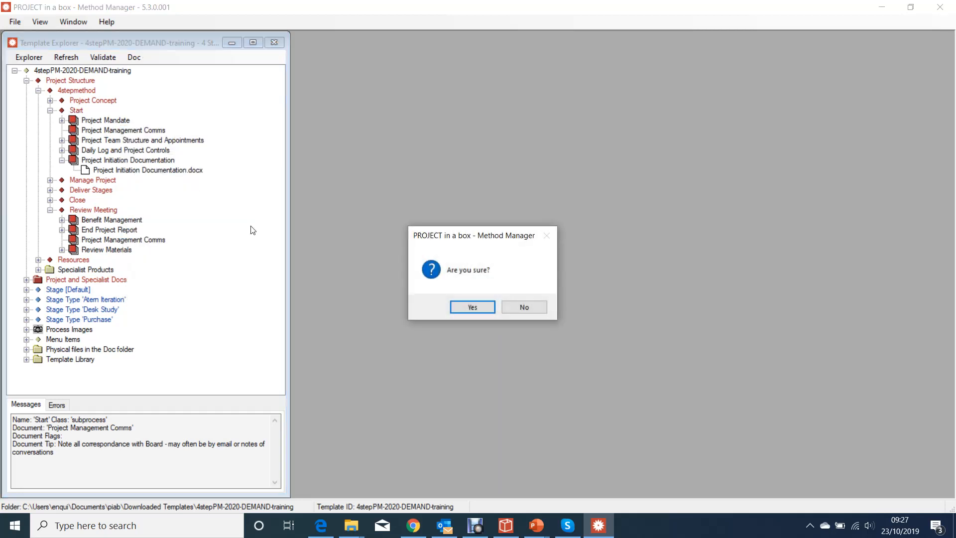
left_click(472, 308)
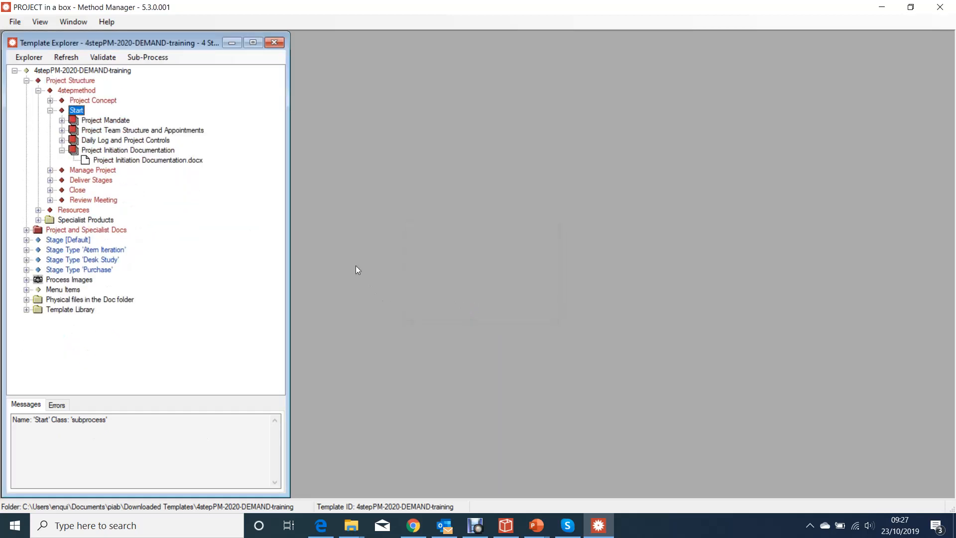
left_click(50, 200)
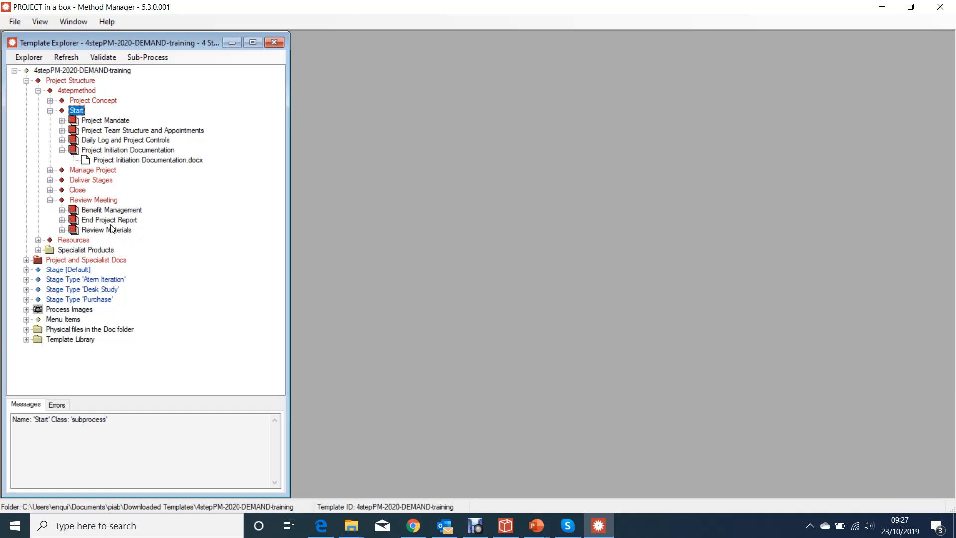
left_click(27, 260)
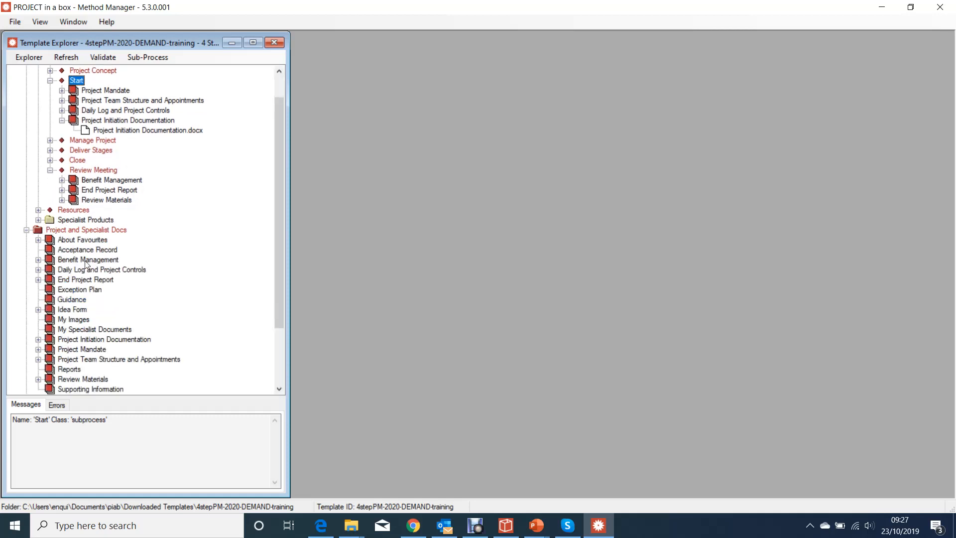
scroll(119, 259, "down", 1)
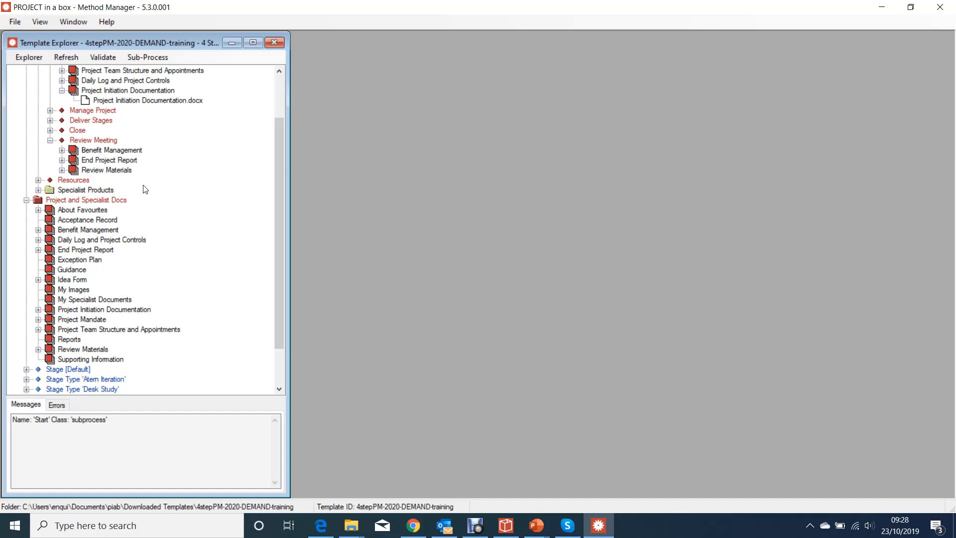
scroll(119, 117, "up", 2)
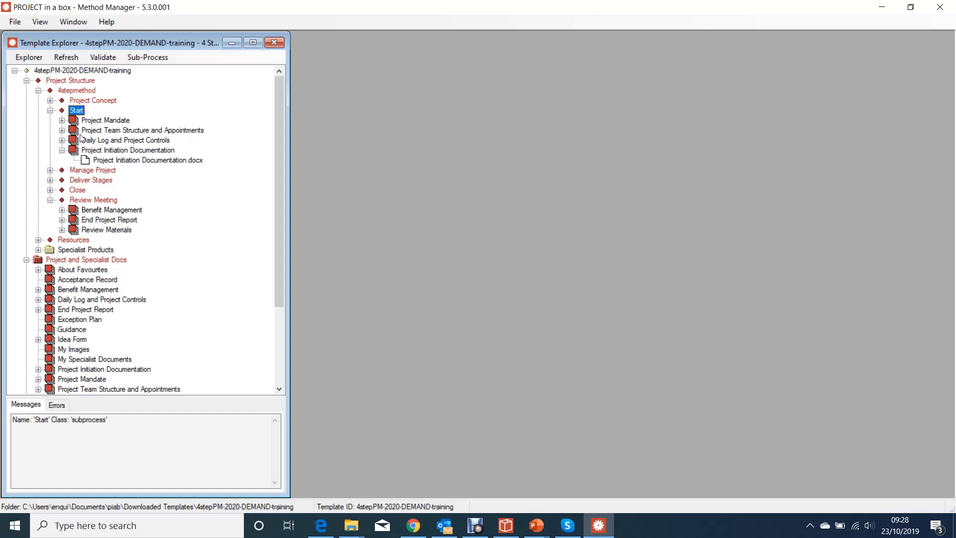
right_click(80, 192)
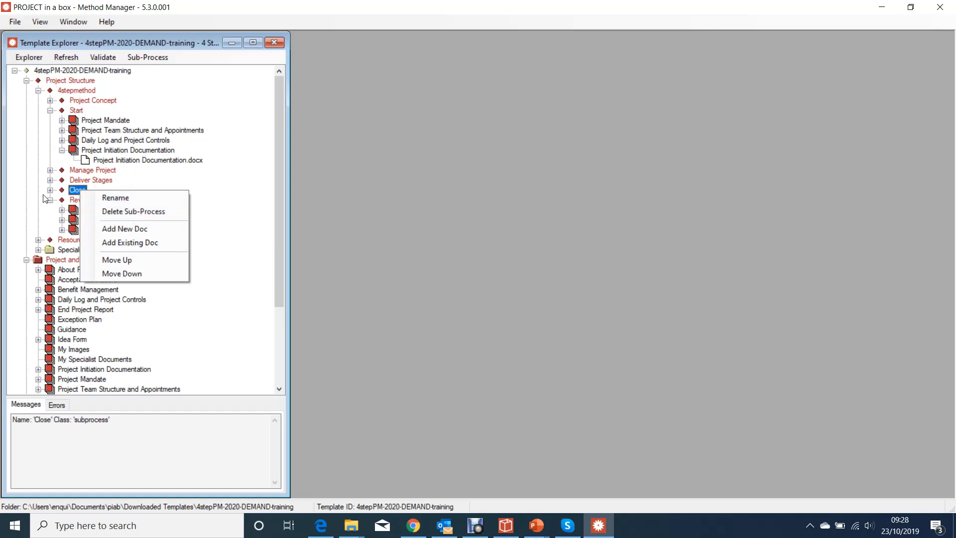
left_click(200, 114)
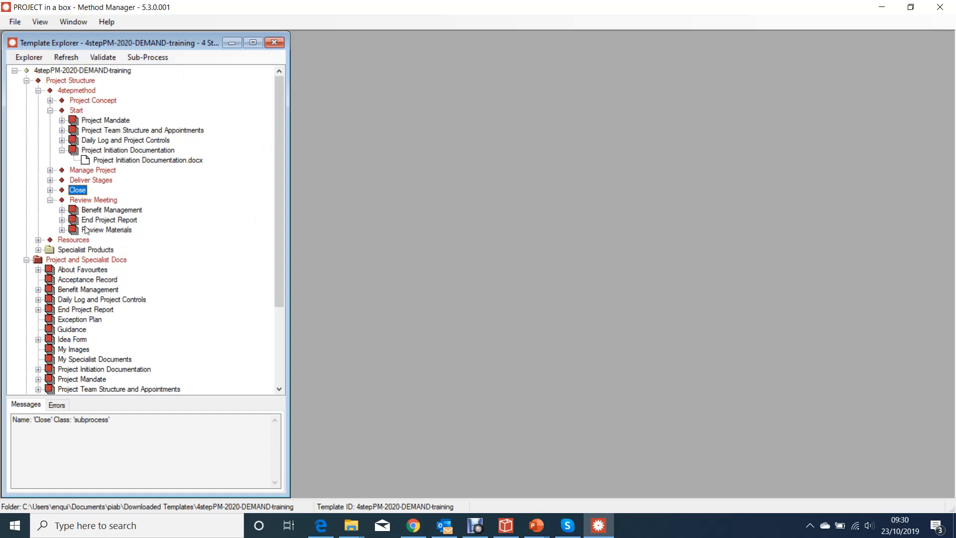
Save the 4stepPM-2020-DEMAND-training template and confirm the save
left_click(15, 22)
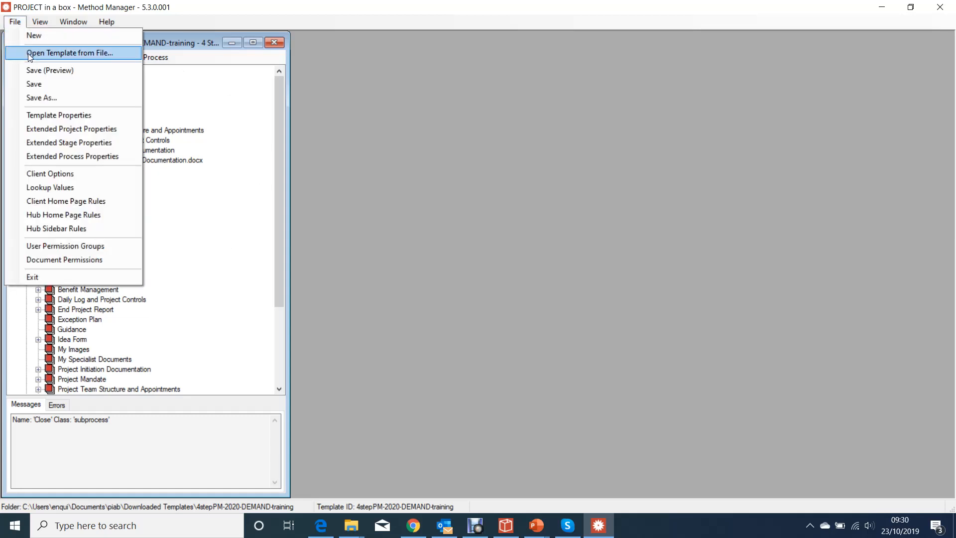
left_click(36, 85)
left_click(459, 332)
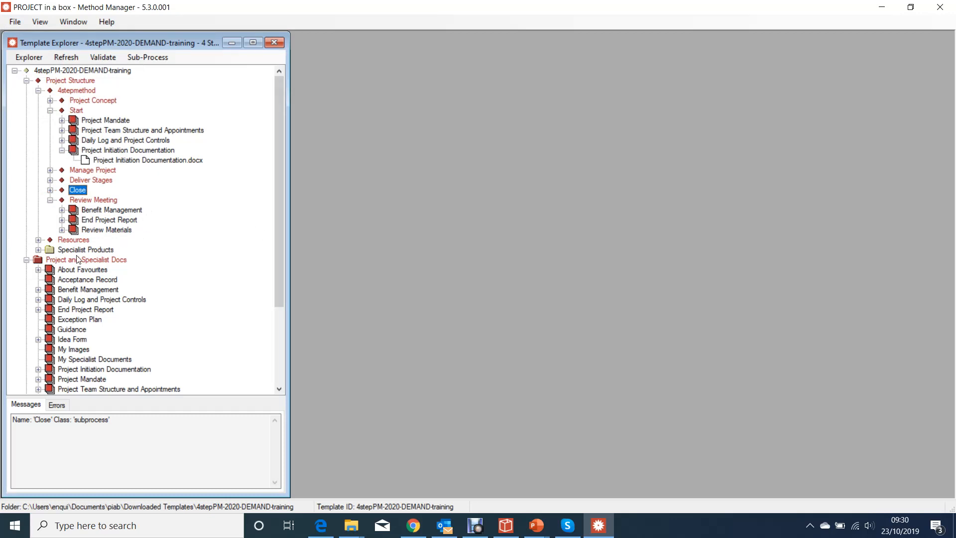
Expand Specialist Products, and in the PROJECT in a box Manager Version compare Product Increment Details across the Sprint, Launch, Product and Daily Scrum processes
left_click(39, 250)
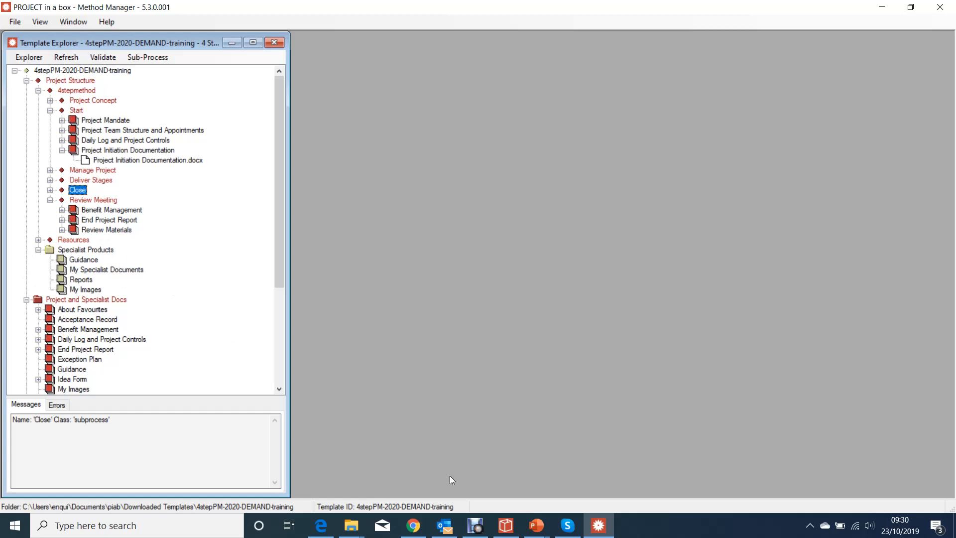
left_click(513, 529)
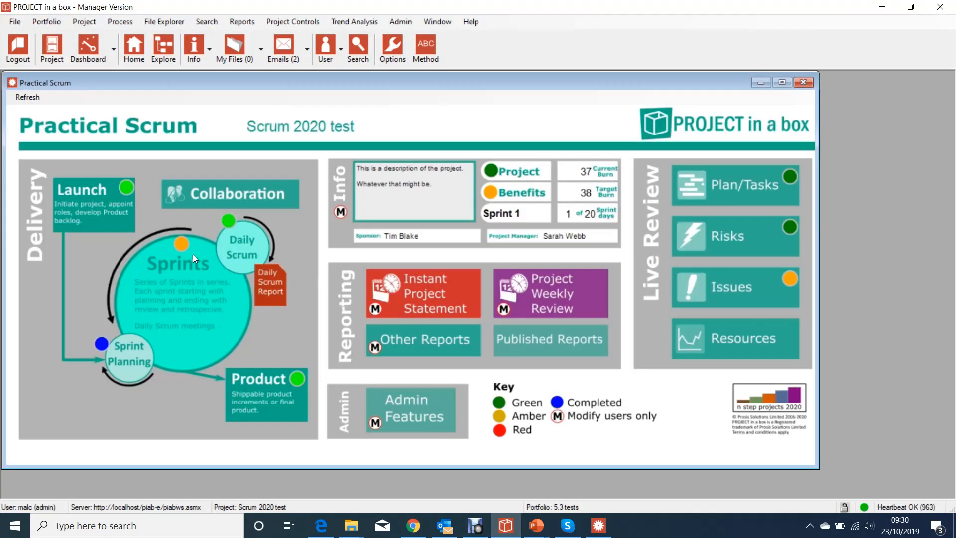
left_click(193, 293)
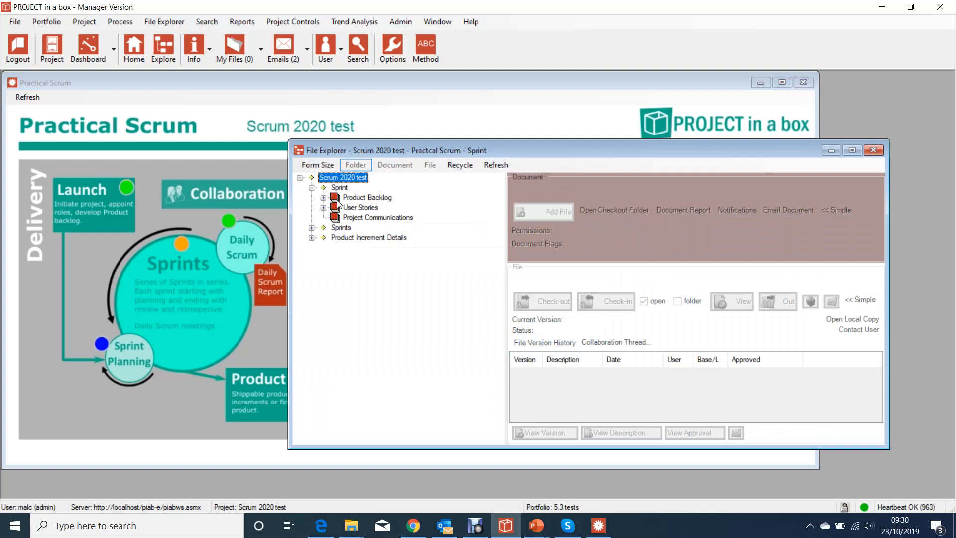
left_click(311, 237)
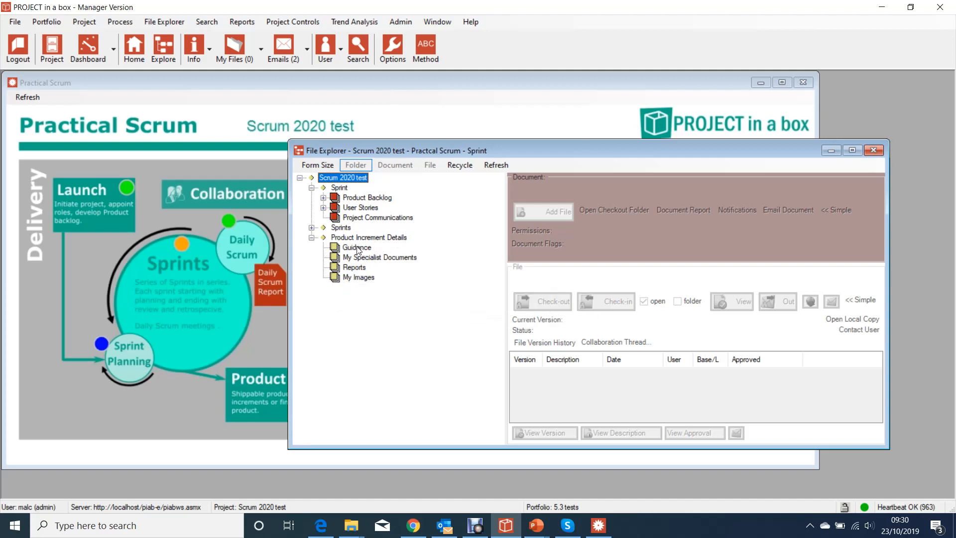
left_click(83, 195)
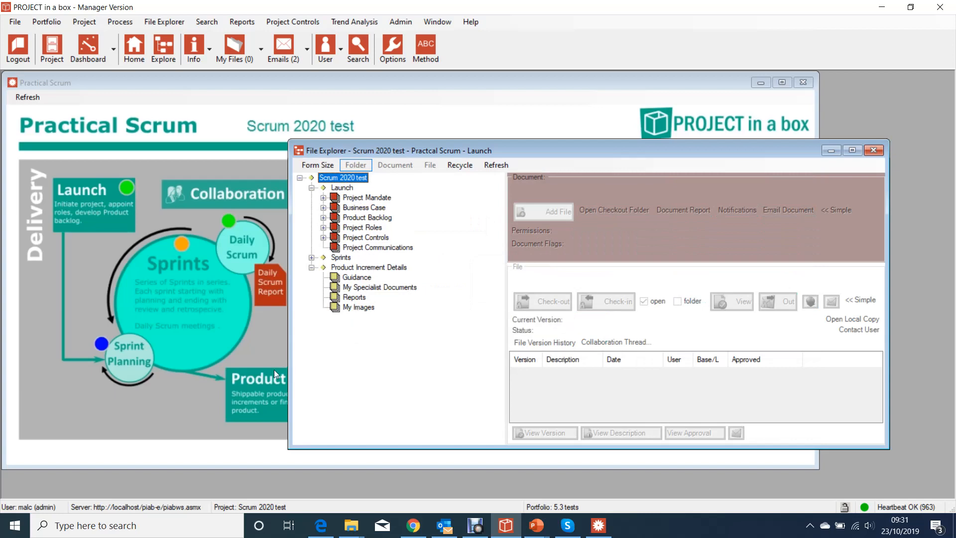
left_click(244, 395)
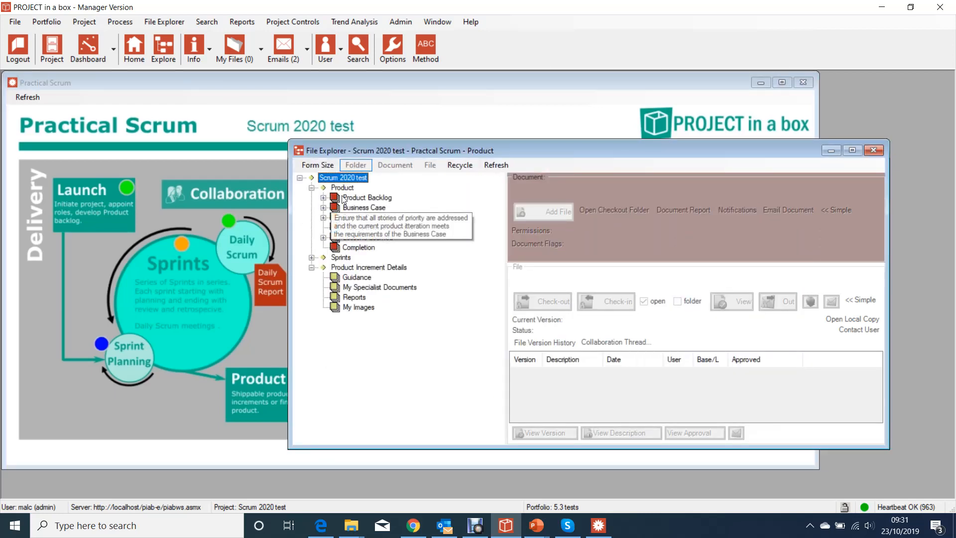
left_click(248, 251)
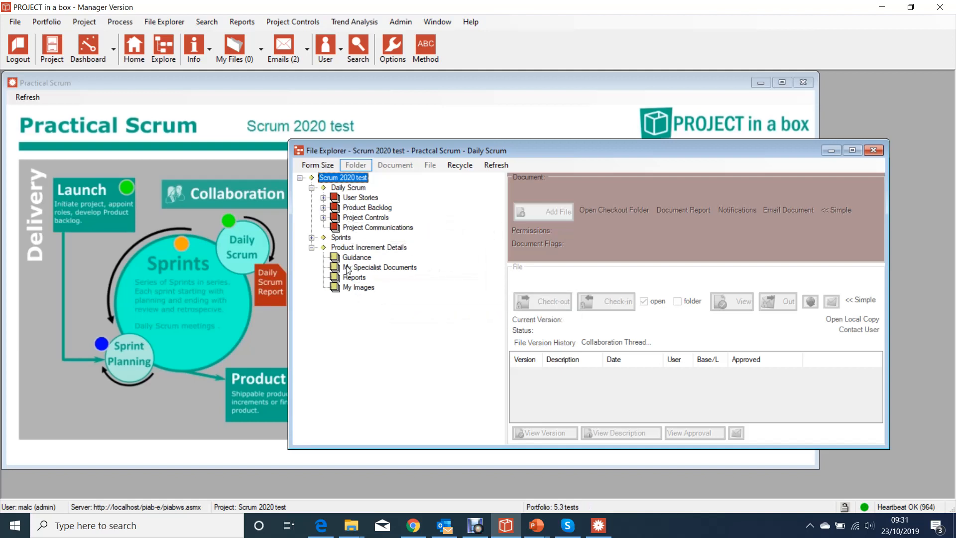
left_click(883, 7)
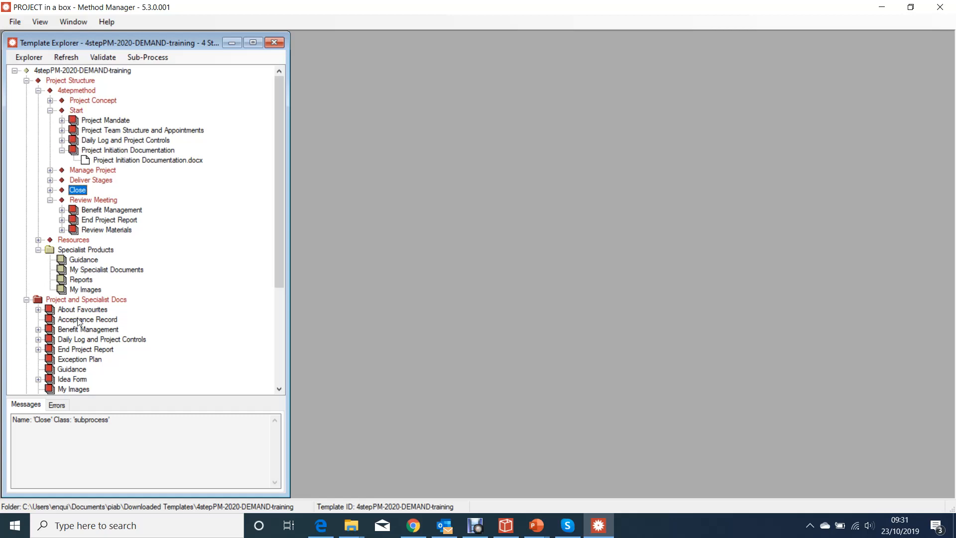
Add the existing document Review Materials to the Specialist Products folder and expand it to show its files
scroll(100, 302, "down", 1)
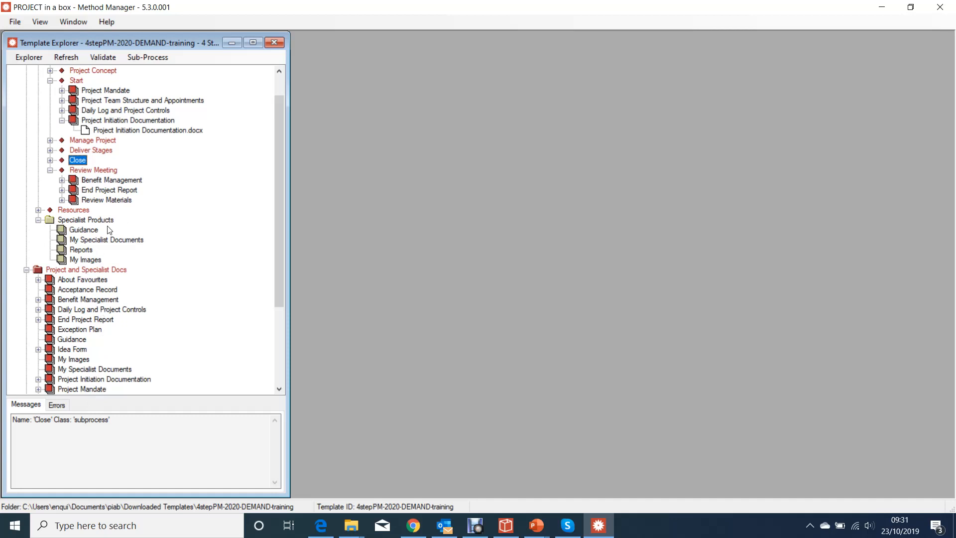
right_click(94, 223)
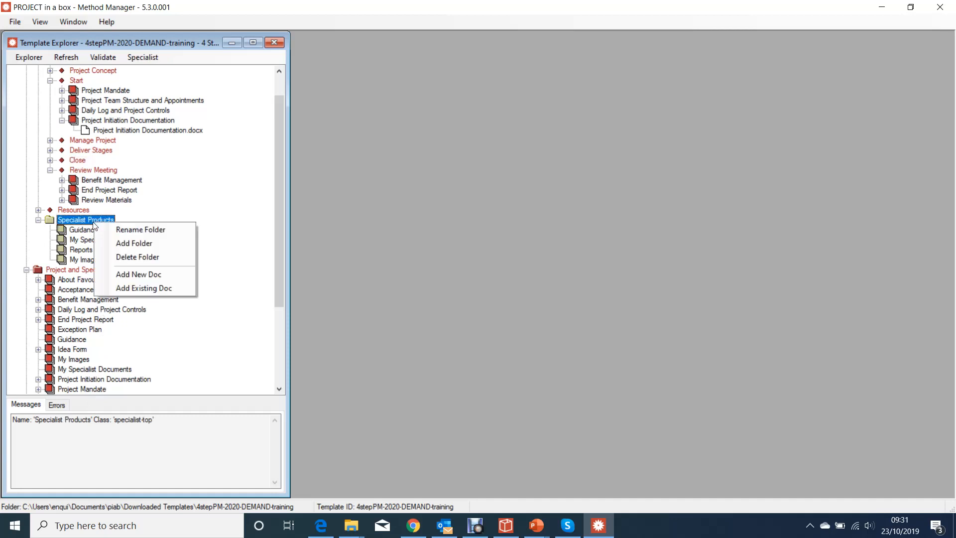
left_click(139, 288)
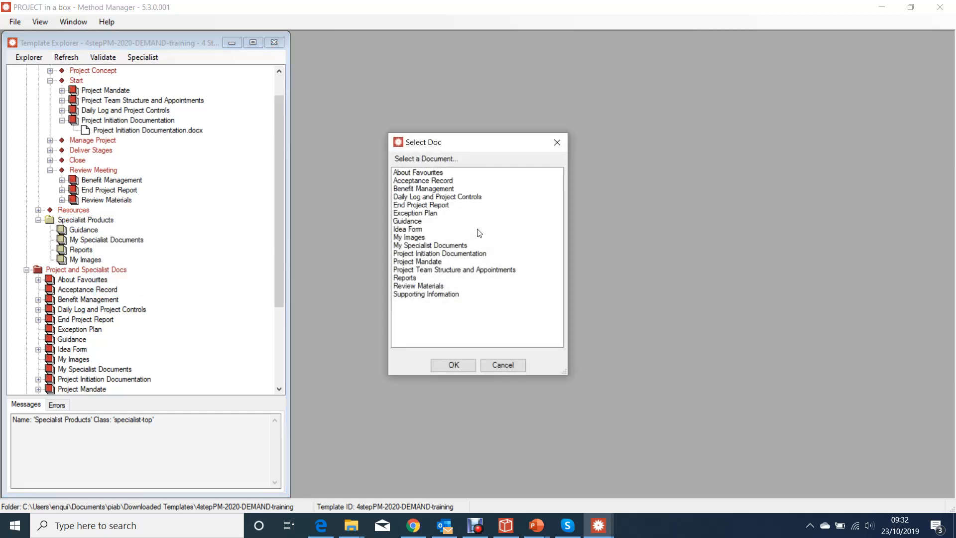
left_click(423, 287)
left_click(452, 365)
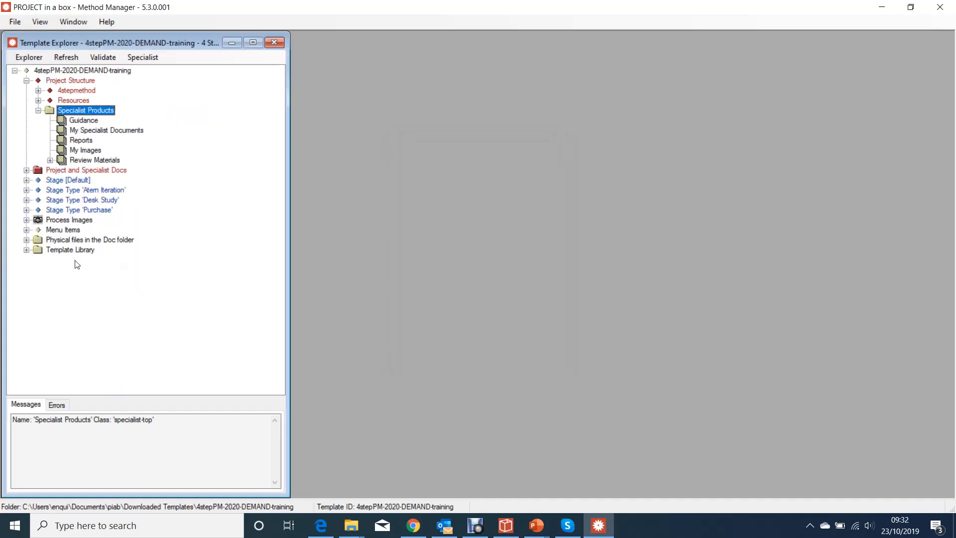
left_click(50, 160)
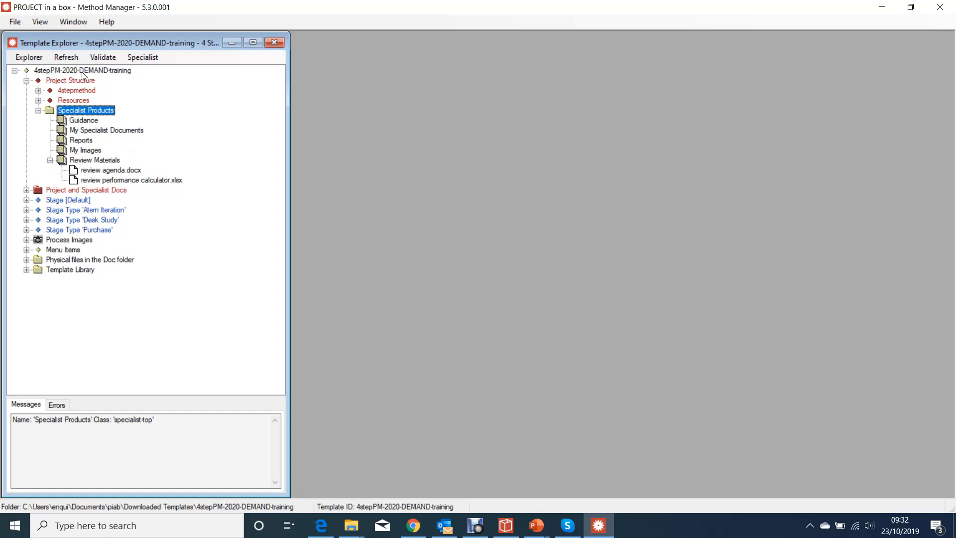
Add a folder named Comms under Specialist Products
right_click(81, 109)
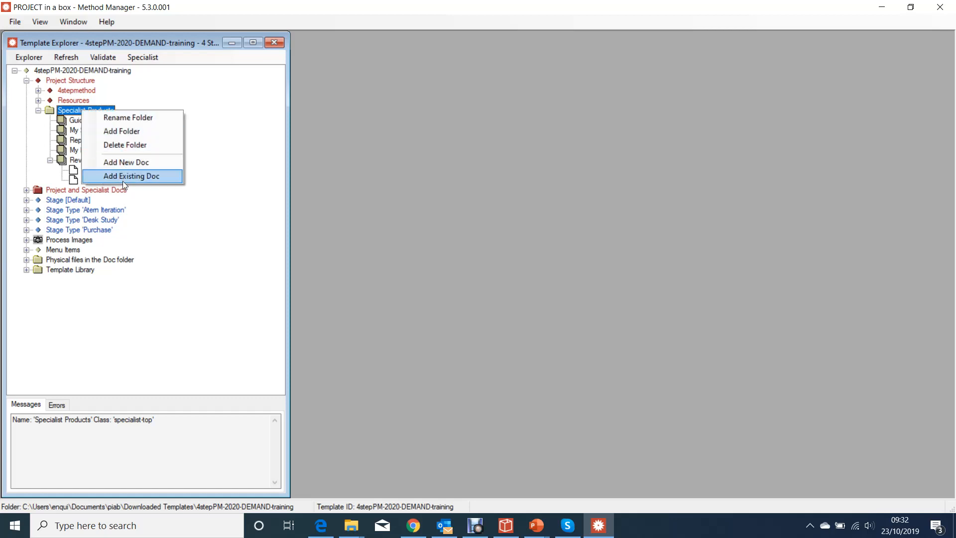
left_click(126, 132)
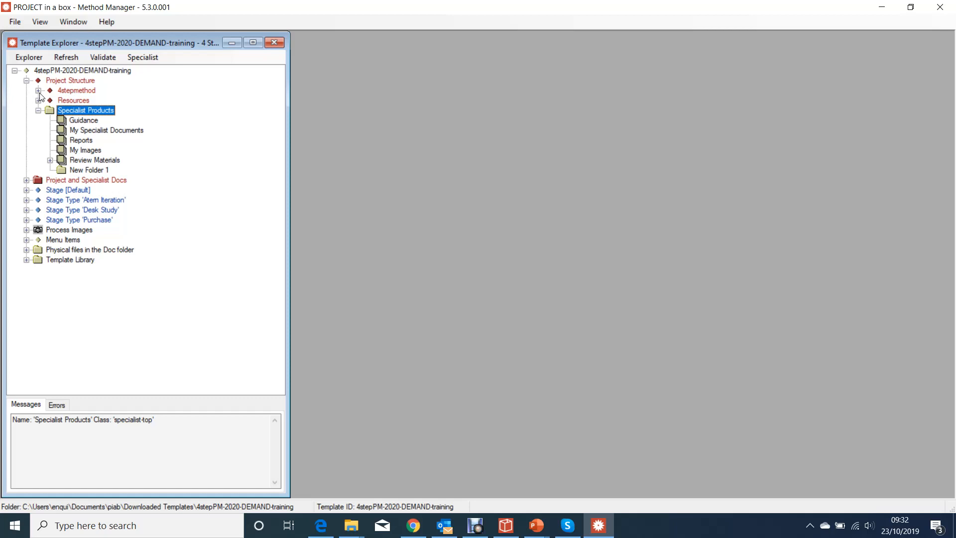
left_click(81, 171)
left_click(81, 171)
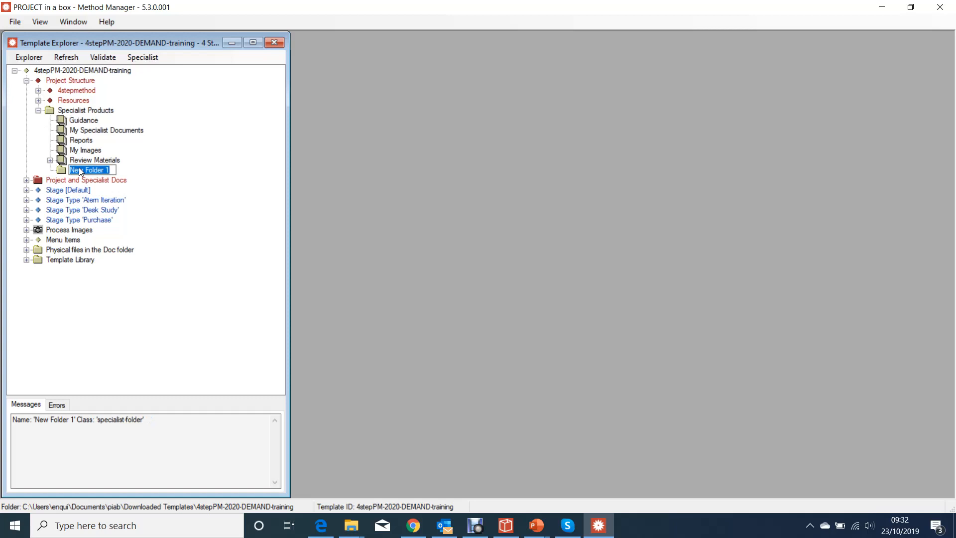
type("cOMMS")
key("BackSpace")
key("BackSpace")
key("BackSpace")
key("BackSpace")
key("BackSpace")
type("Comms")
key("Return")
Add a subfolder named Internal inside the Comms folder
right_click(96, 168)
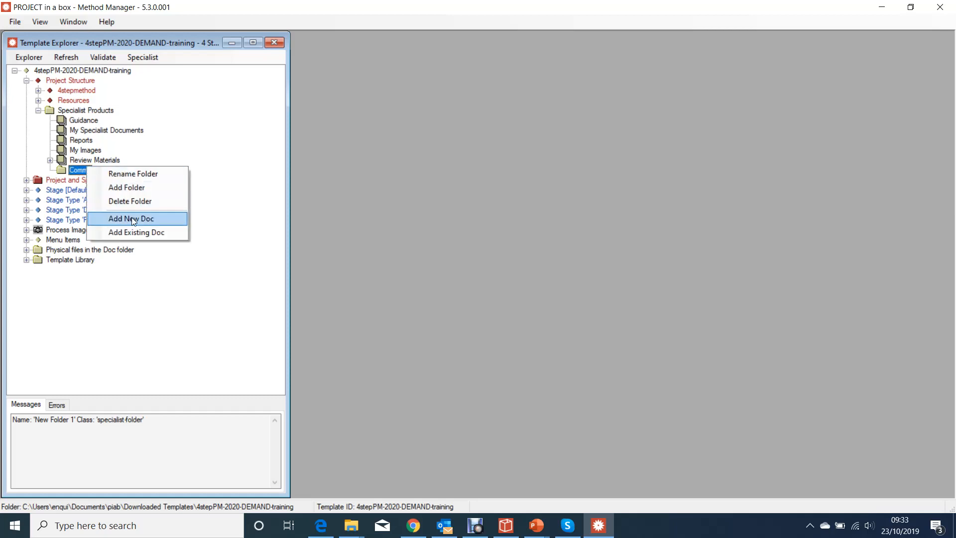
left_click(131, 188)
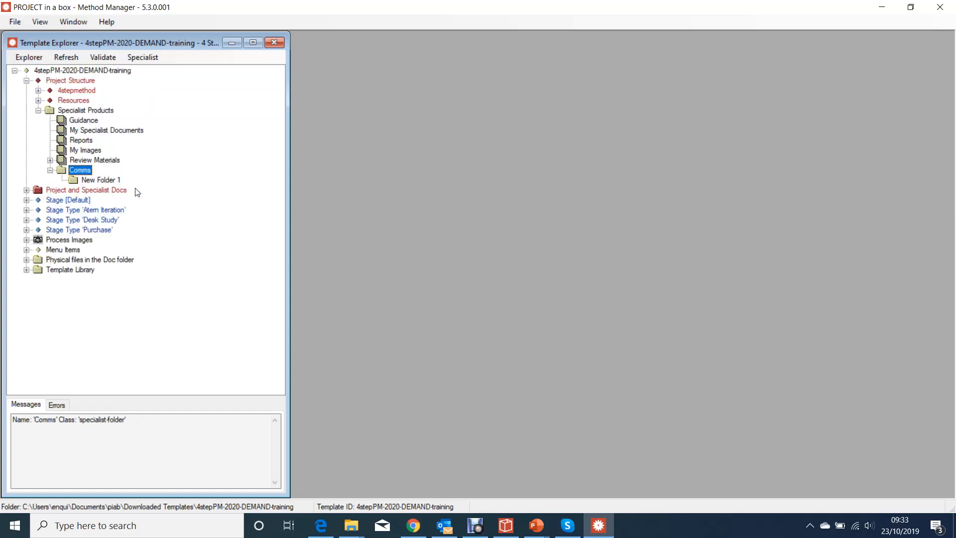
left_click(91, 190)
left_click(94, 181)
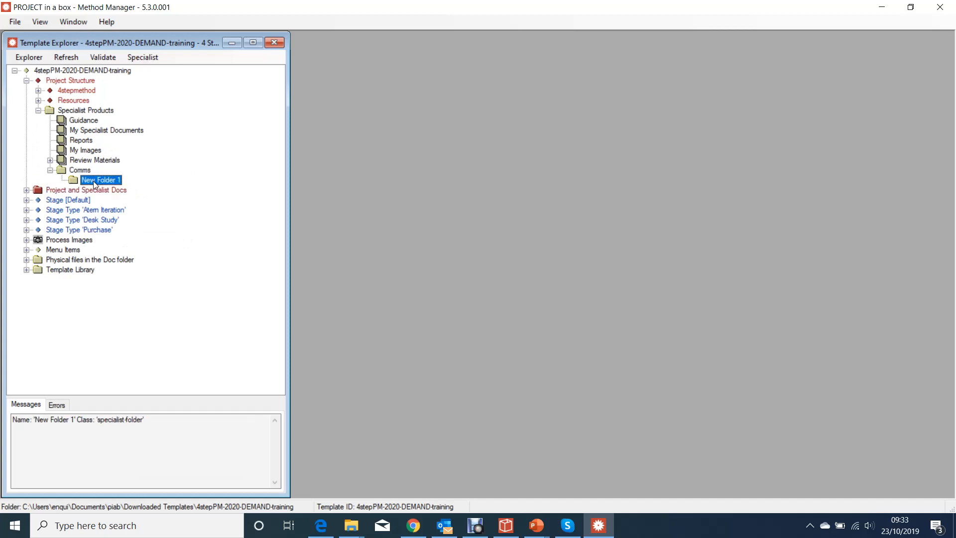
left_click(94, 181)
type("Internal")
key("Return")
Add a second subfolder named External inside the Comms folder
right_click(86, 170)
left_click(128, 192)
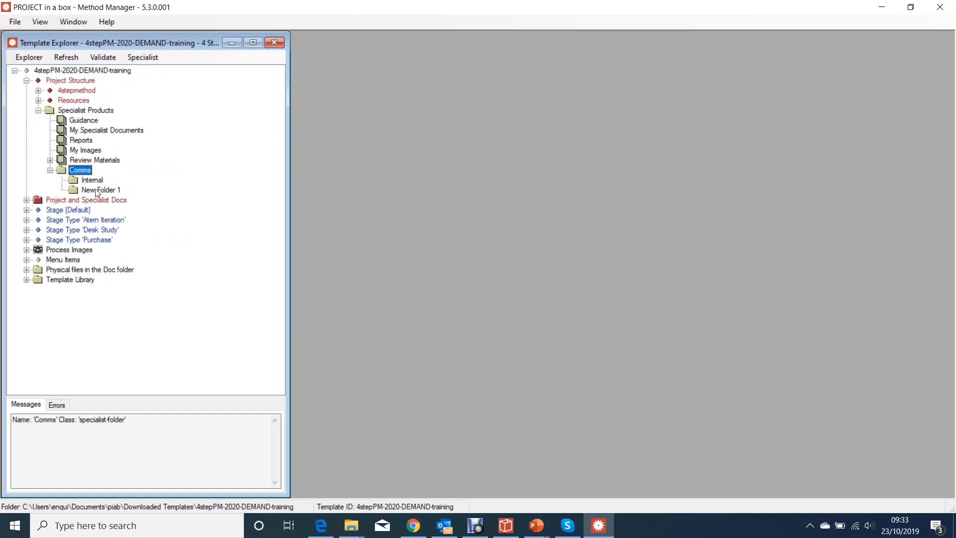
left_click(98, 191)
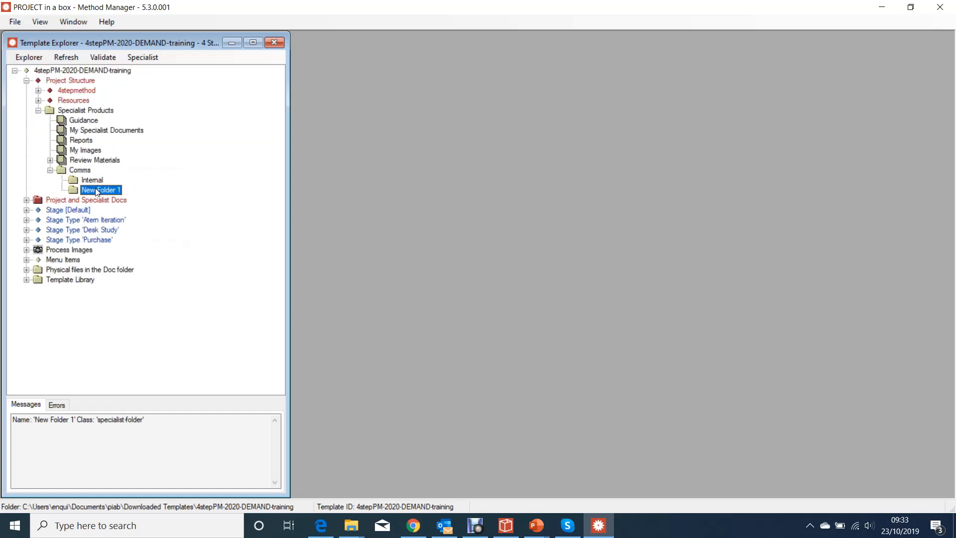
left_click(97, 191)
type("External")
left_click(143, 182)
Add a new document named Customer to the External folder under Comms
right_click(94, 182)
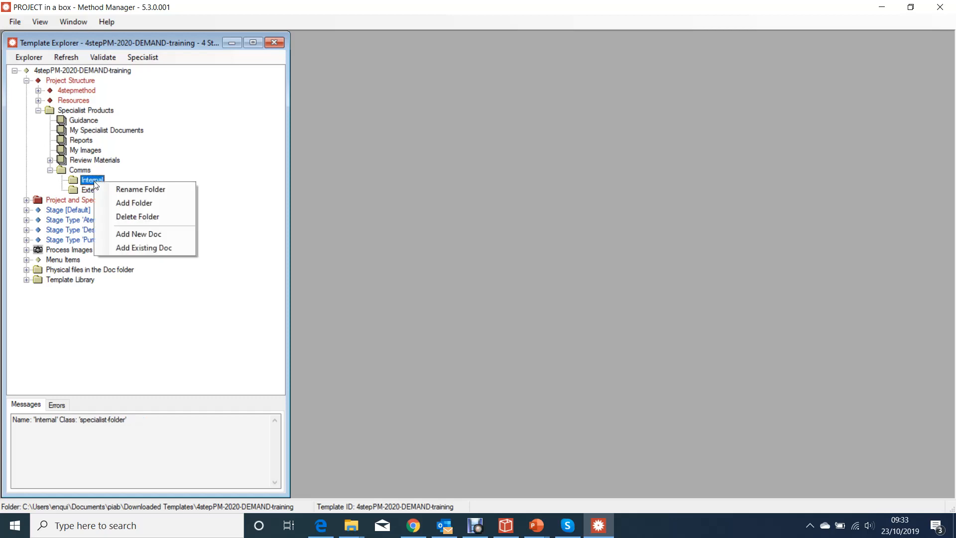
left_click(91, 191)
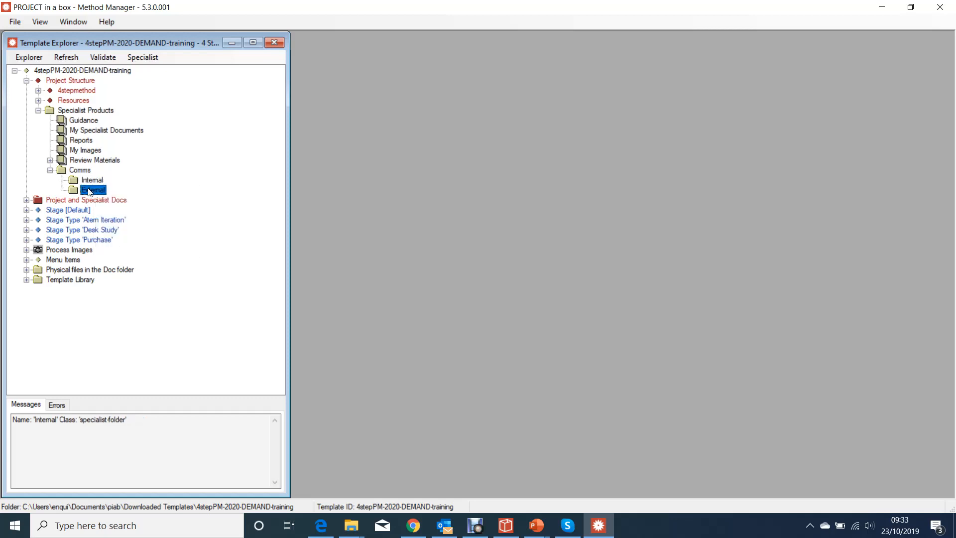
right_click(98, 191)
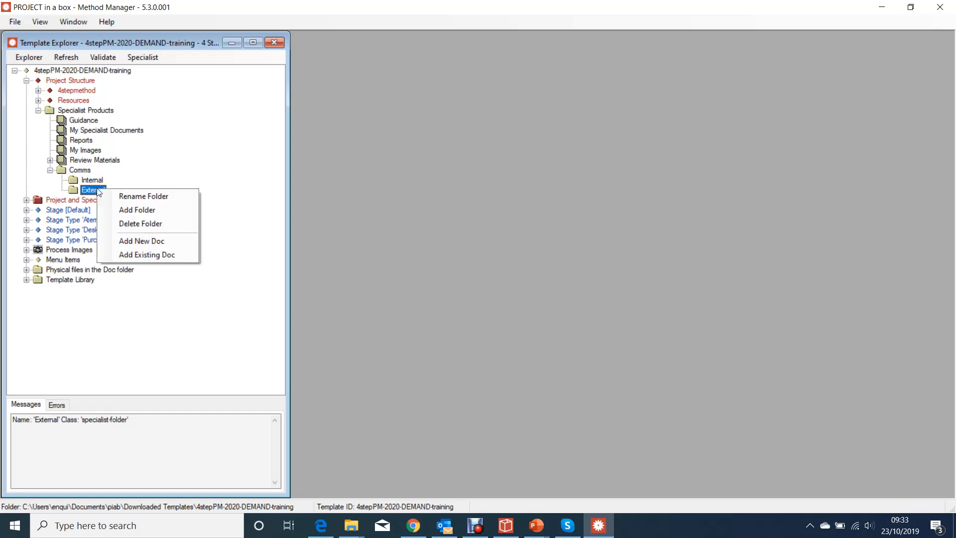
left_click(140, 241)
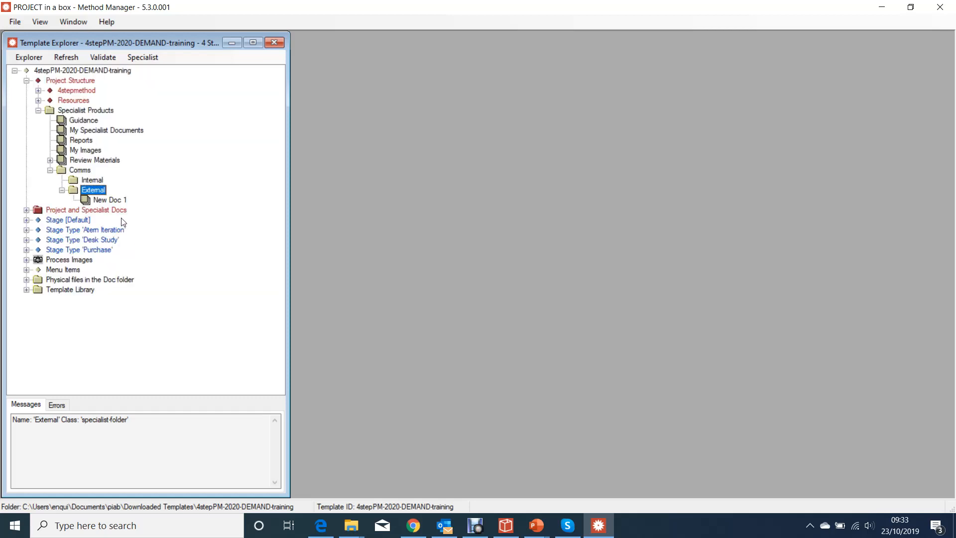
left_click(114, 201)
left_click(114, 200)
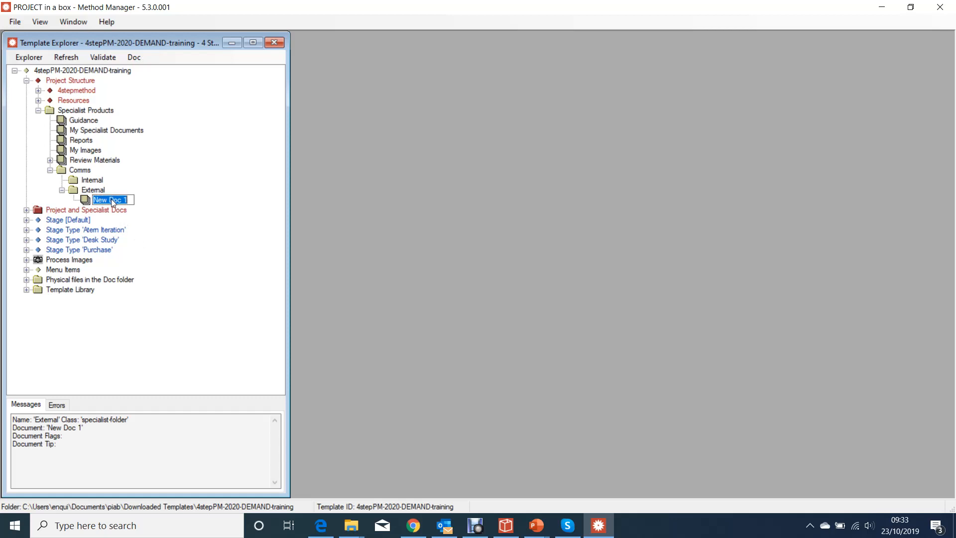
type("Customer")
key("Return")
Add a new document named Regulator to the External folder under Comms
right_click(102, 196)
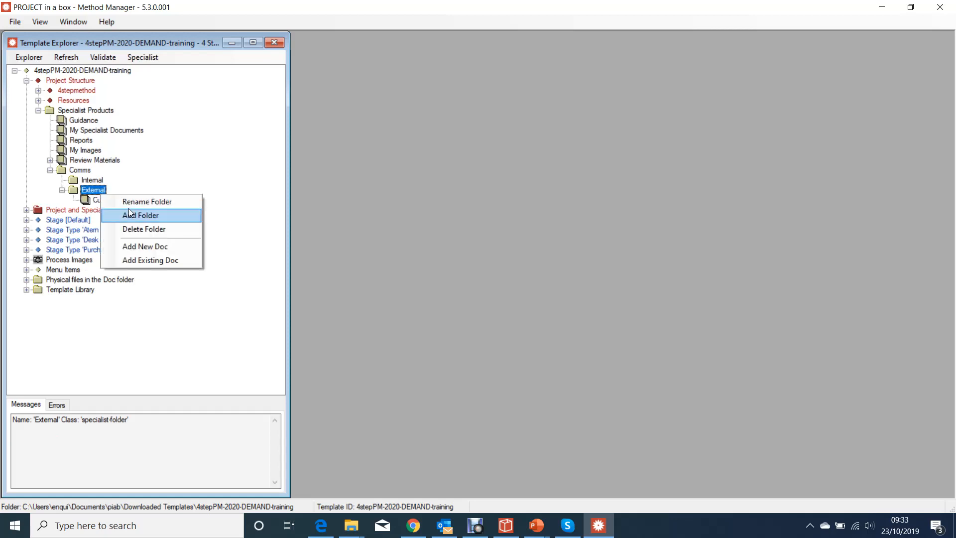
left_click(146, 252)
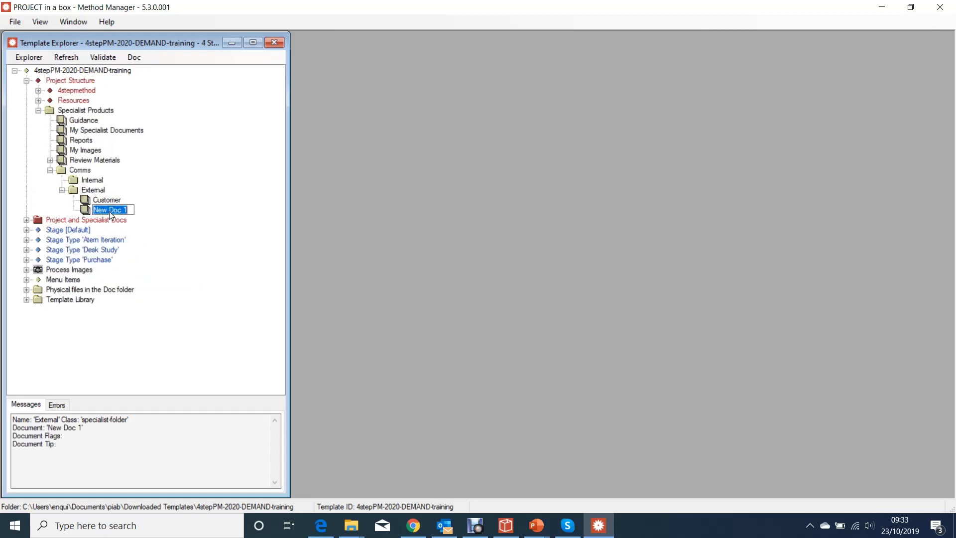
type("Regularo")
key("BackSpace")
key("BackSpace")
key("BackSpace")
type("ator")
key("Return")
Review the Comms folder structure, the Start sub-process documents and the Project and Specialist Docs list, and collapse Specialist Products
left_click(62, 190)
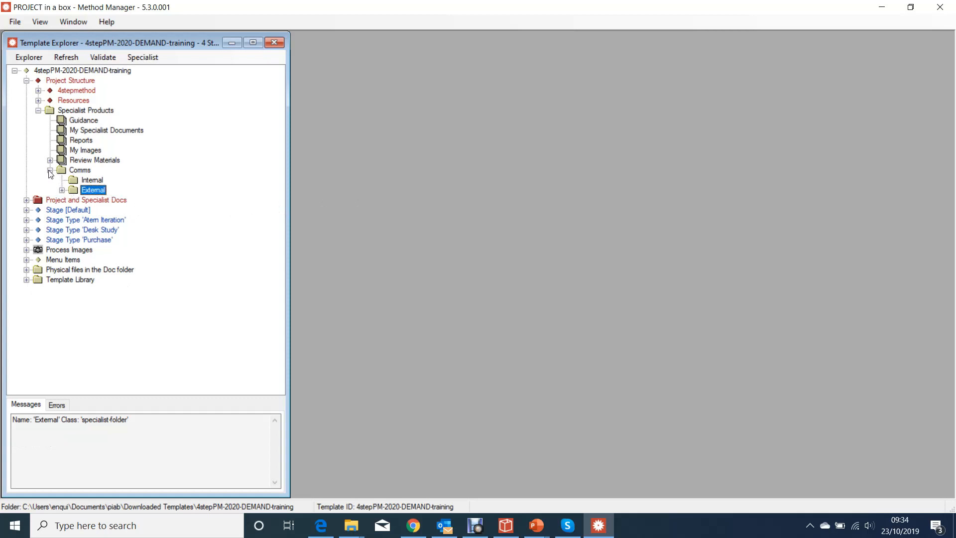
left_click(50, 170)
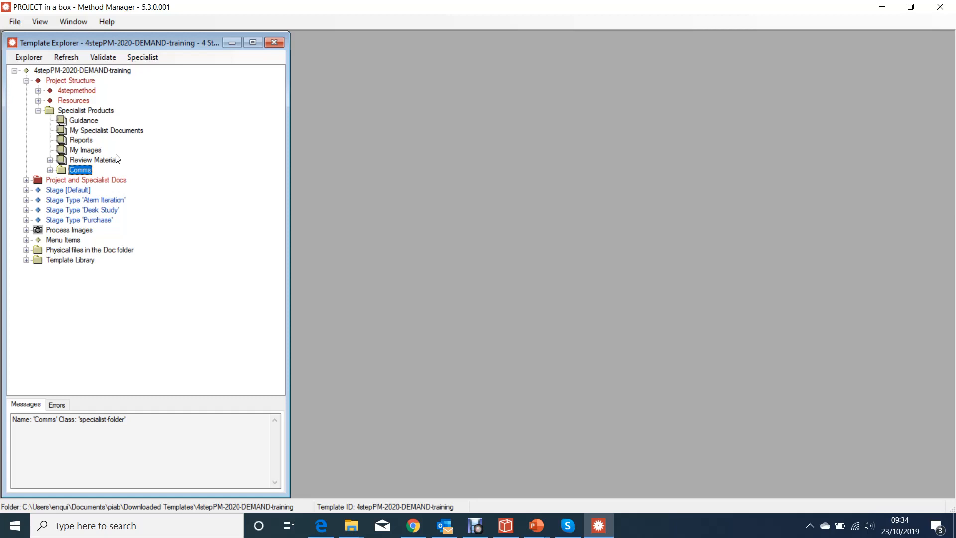
left_click(50, 171)
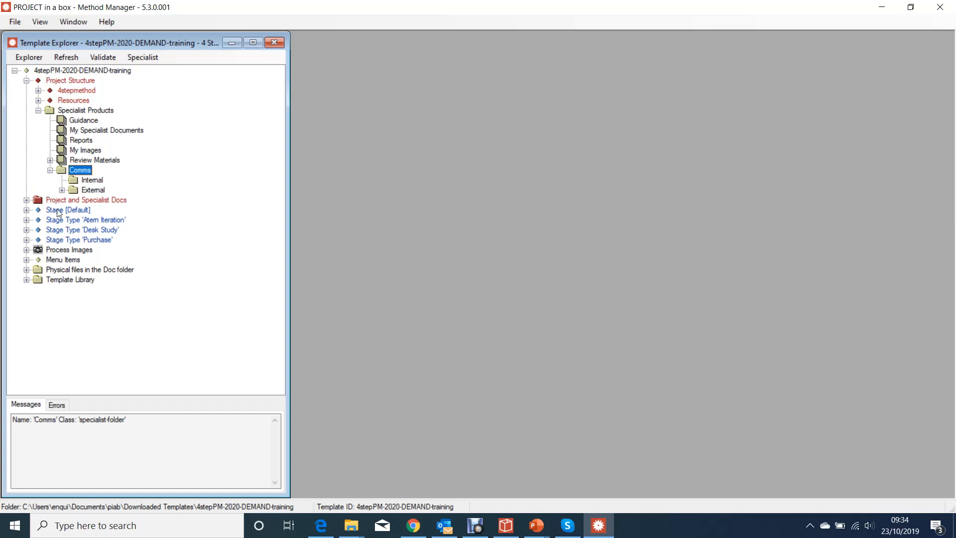
left_click(39, 91)
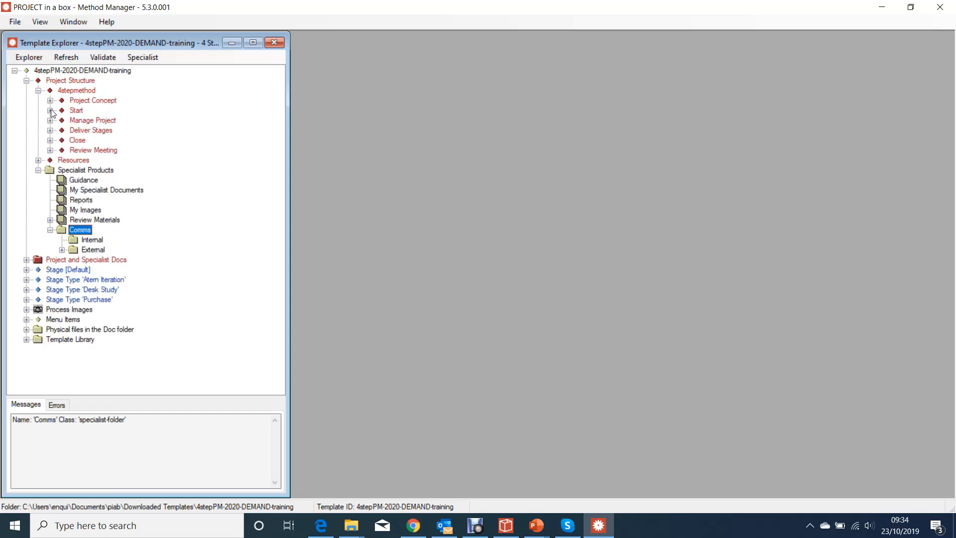
left_click(50, 111)
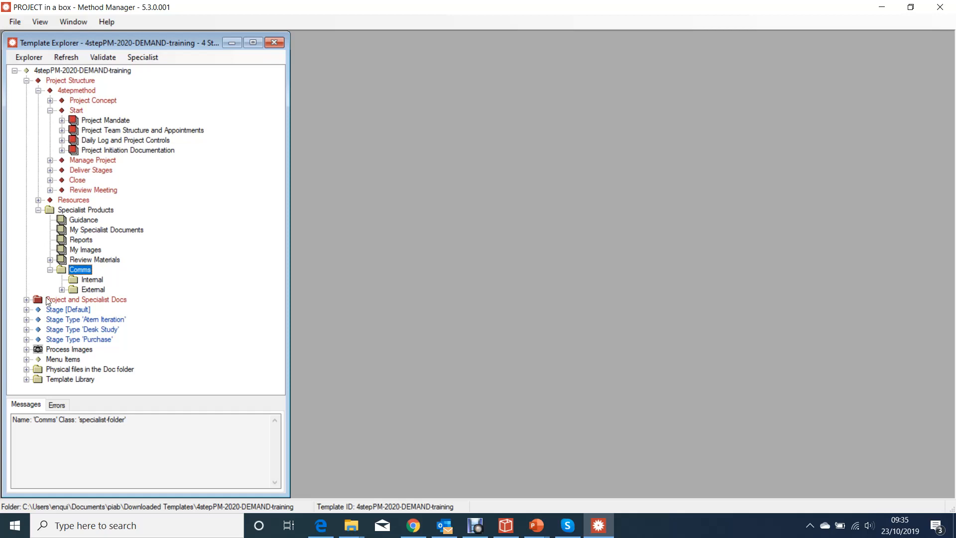
left_click(25, 301)
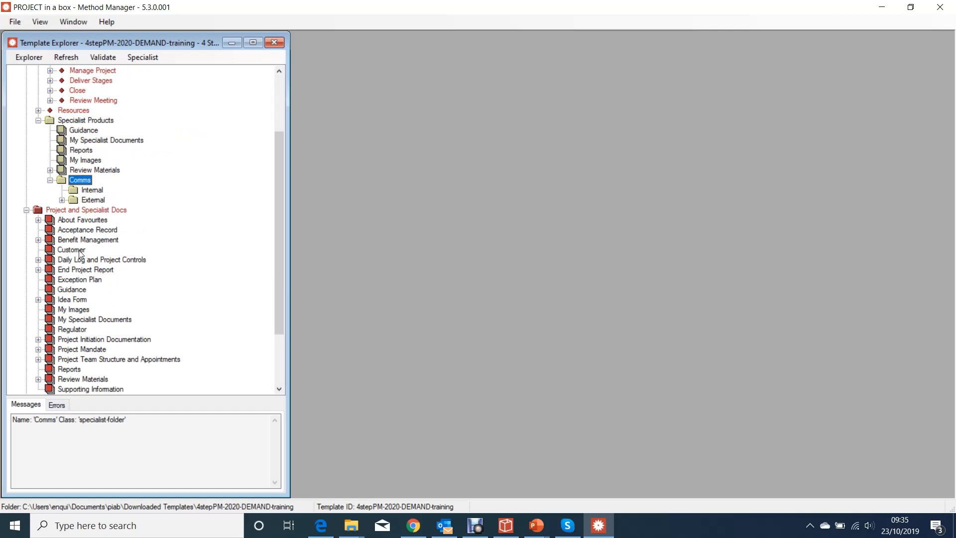
scroll(80, 253, "down", 1)
scroll(80, 284, "up", 4)
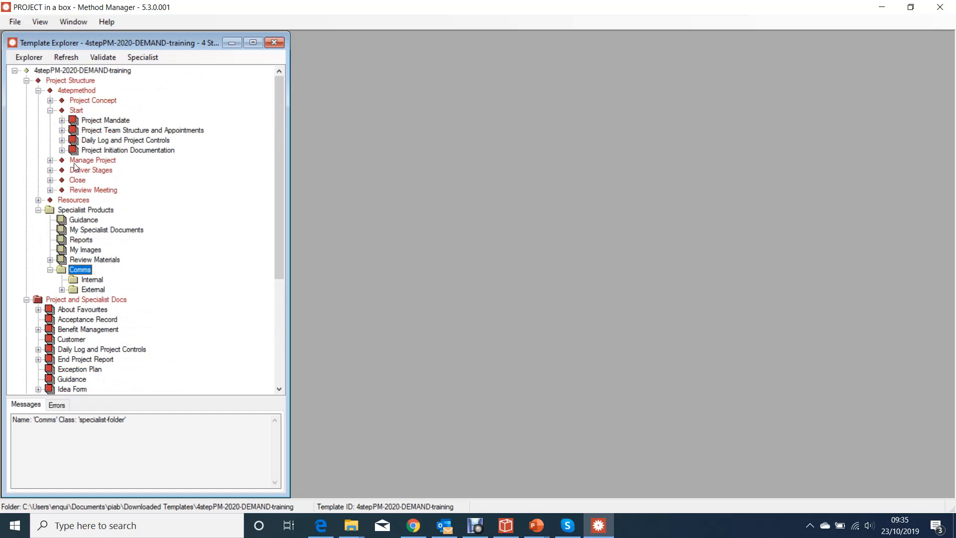
left_click(39, 209)
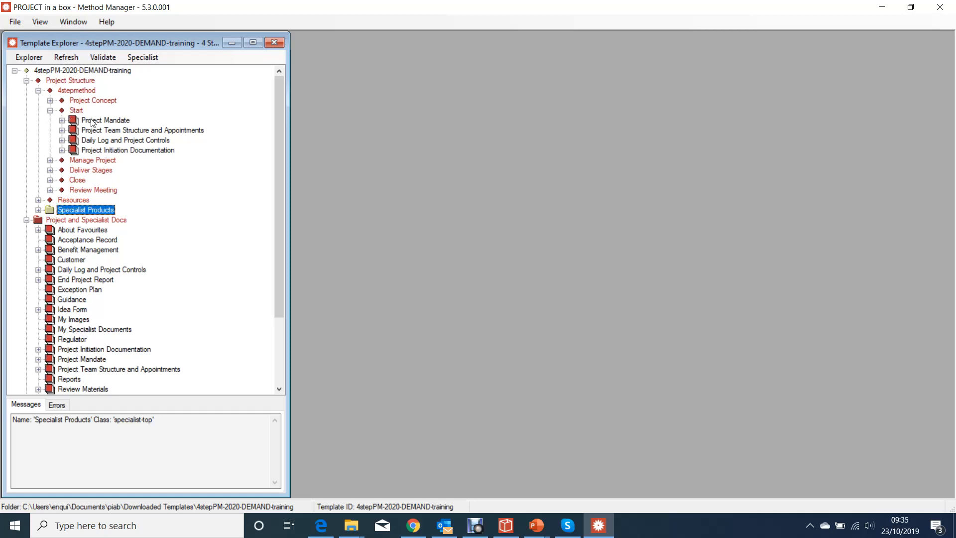
Switch to the PROJECT in a box Manager Version, view the Launch process documents of Scrum 2020 test, and return to Method Manager
left_click(506, 526)
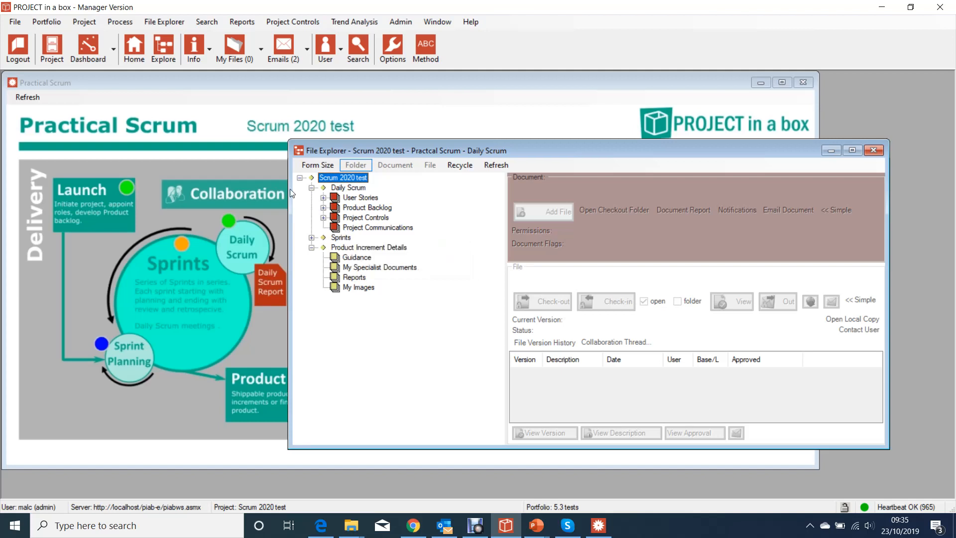
left_click(97, 210)
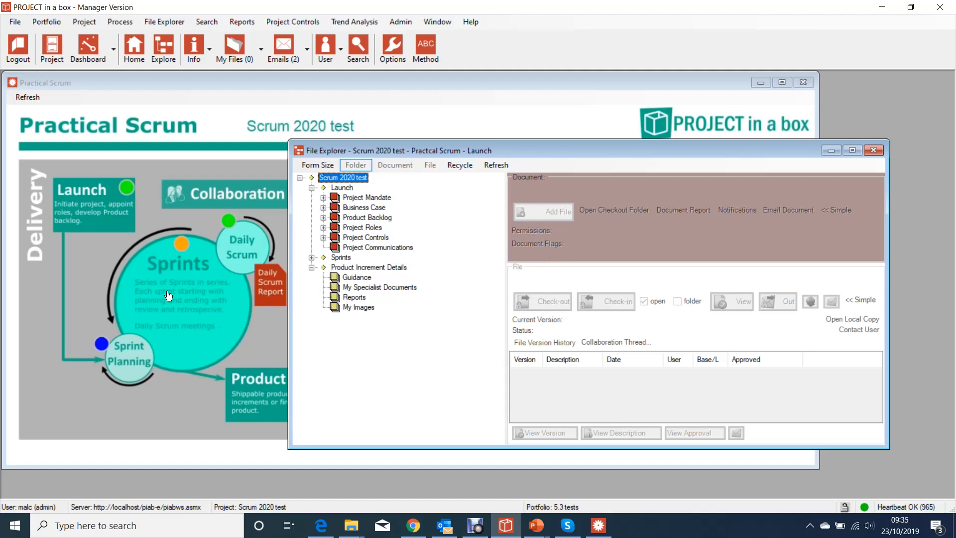
left_click(882, 7)
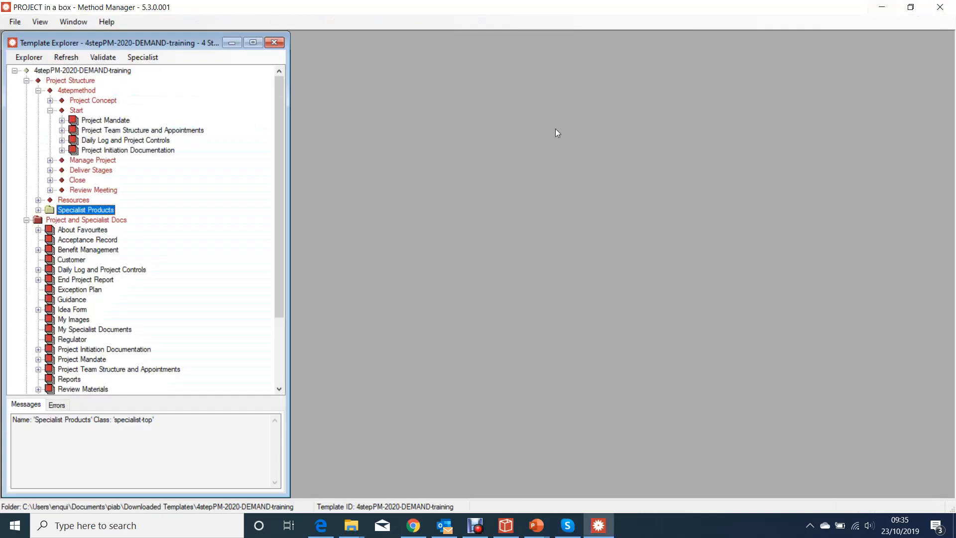
Inspect the document tips of Project Mandate, Project Team Structure and Appointments, and Daily Log and Project Controls in the Start sub-process
left_click(93, 123)
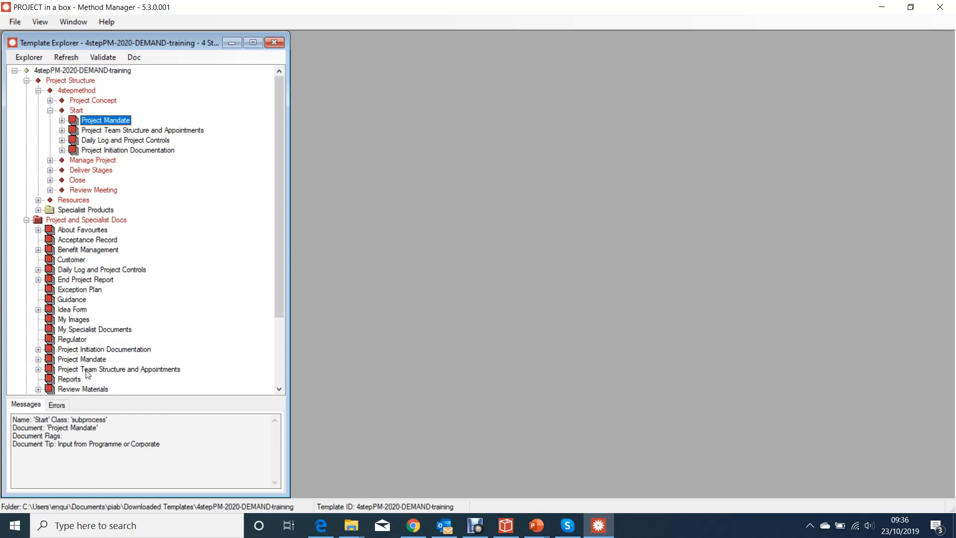
left_click(112, 131)
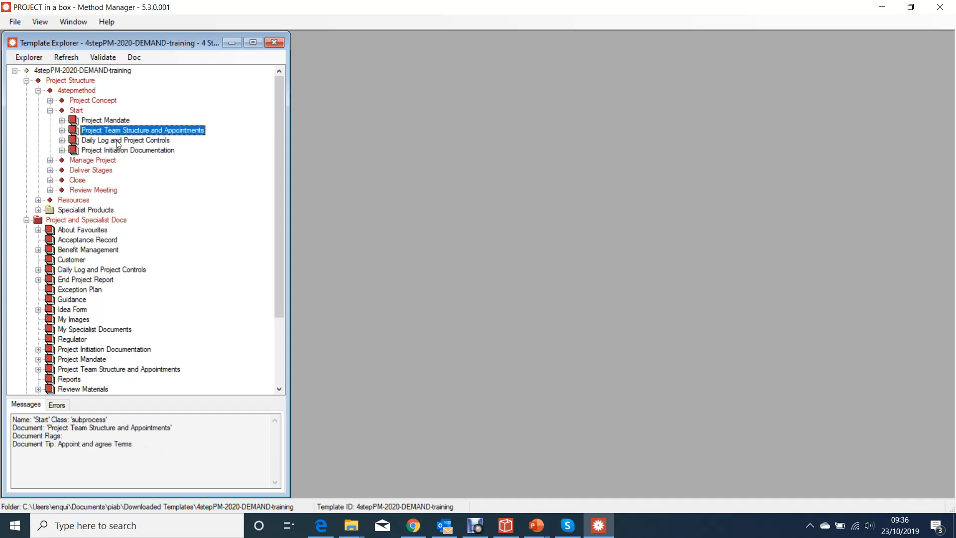
left_click(119, 141)
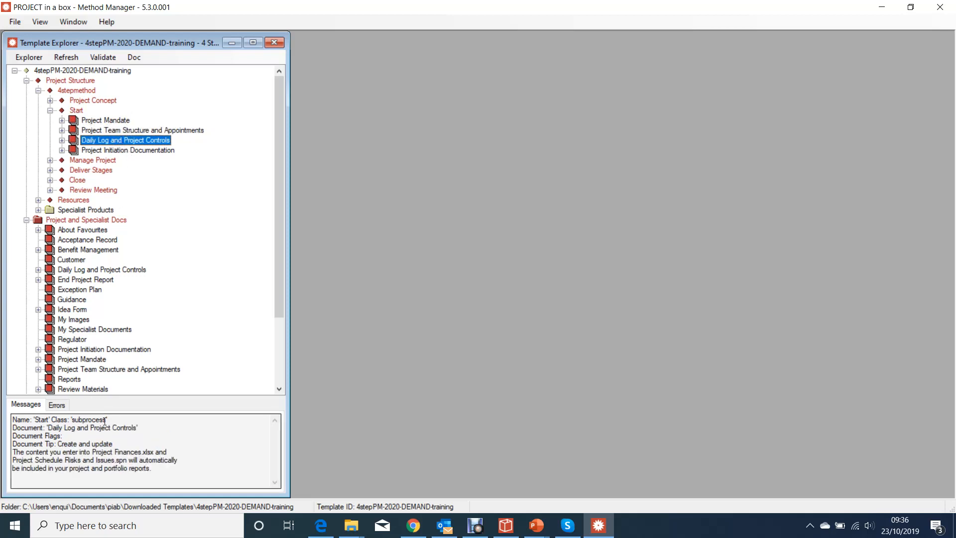
left_click_drag(58, 444, 154, 478)
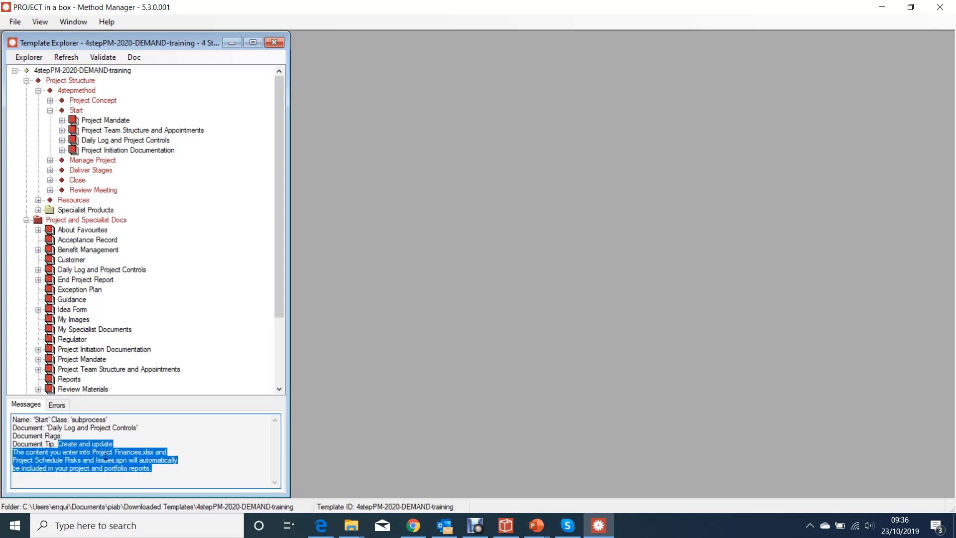
left_click(142, 287)
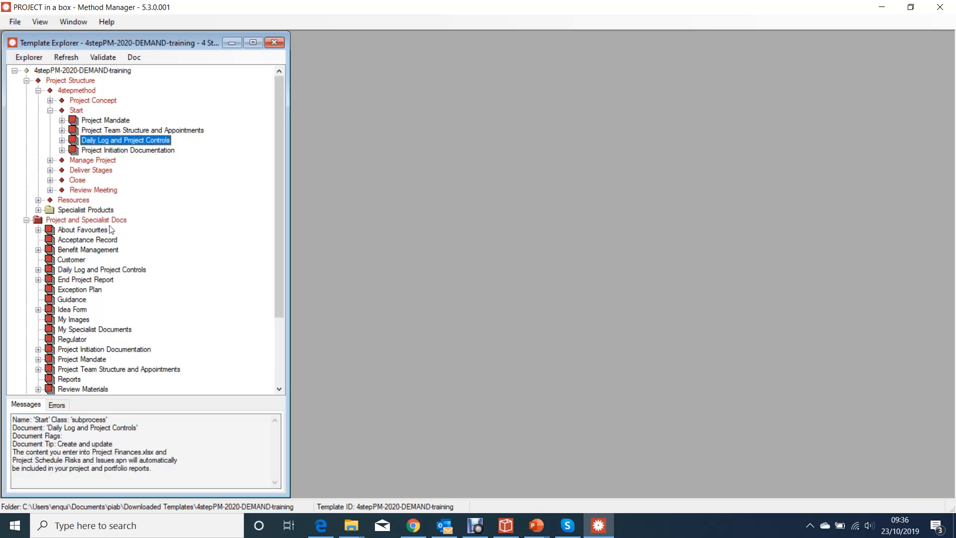
Write a document tip for Benefit Management under Review Meeting, with INPUT on one line and some guidance about its use on the line below
left_click(51, 191)
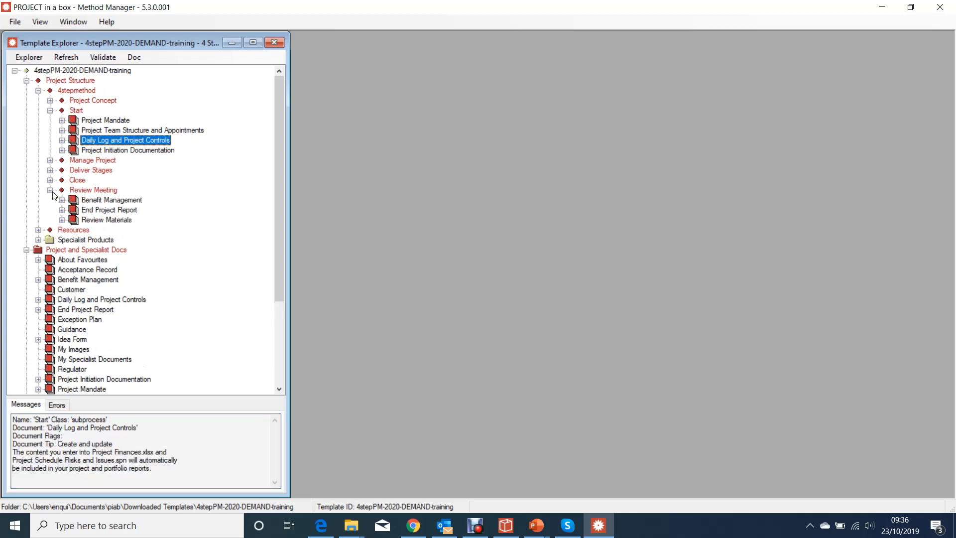
left_click(102, 200)
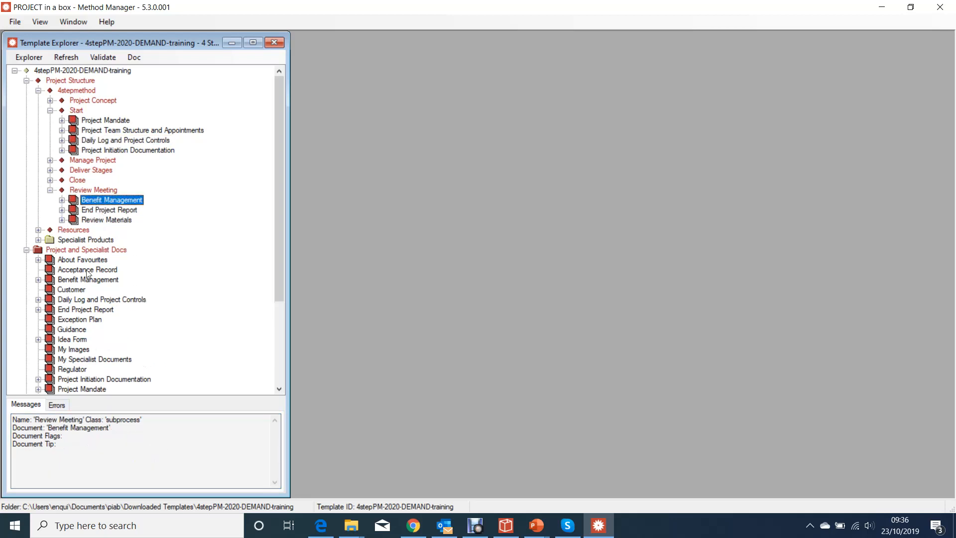
right_click(117, 201)
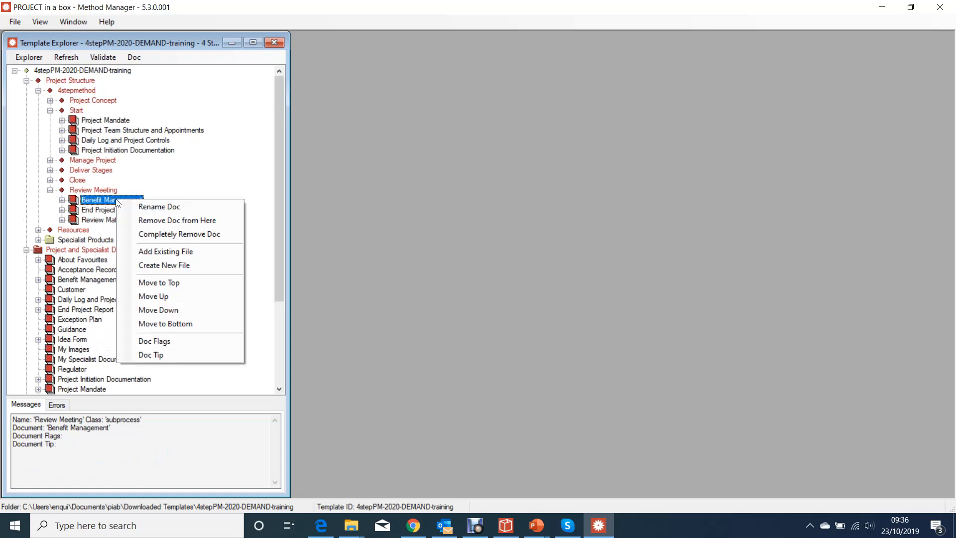
left_click(169, 358)
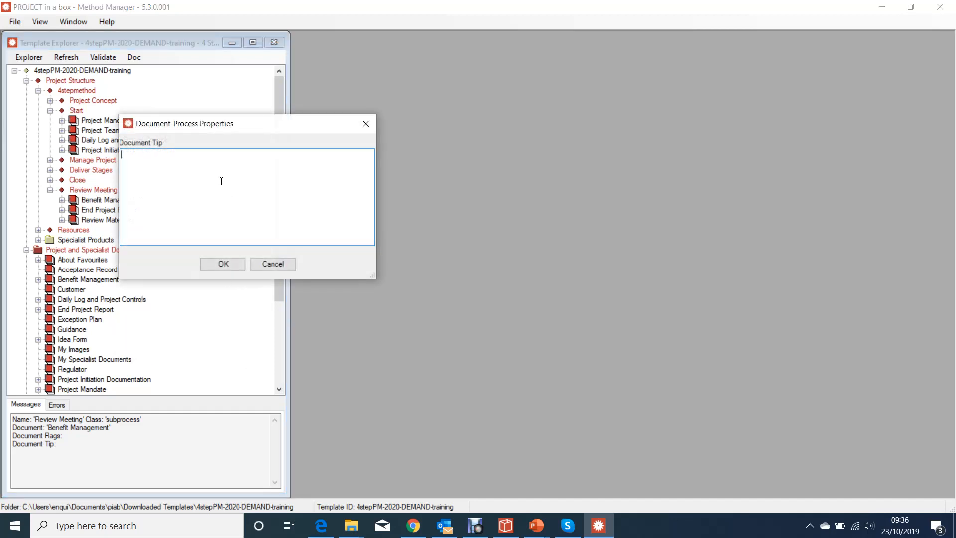
right_click(221, 181)
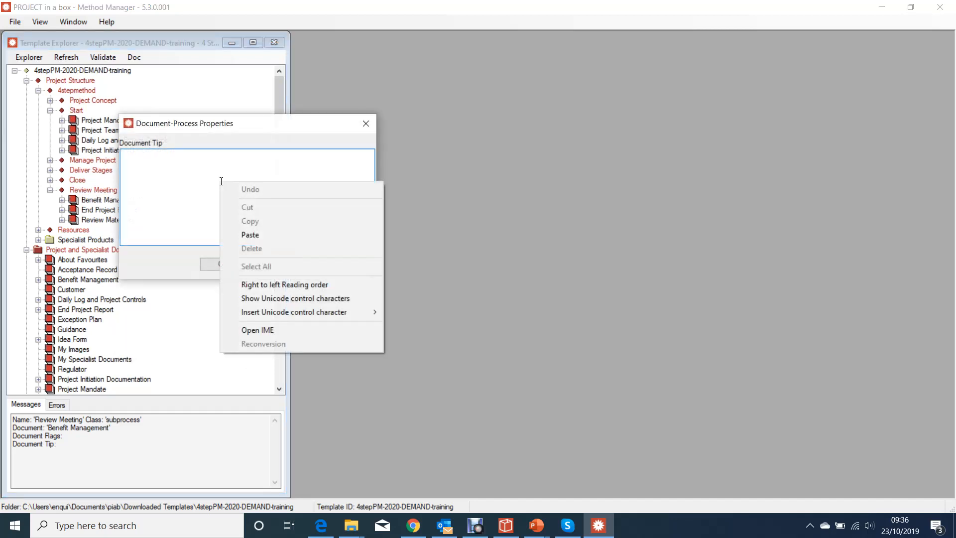
left_click(229, 131)
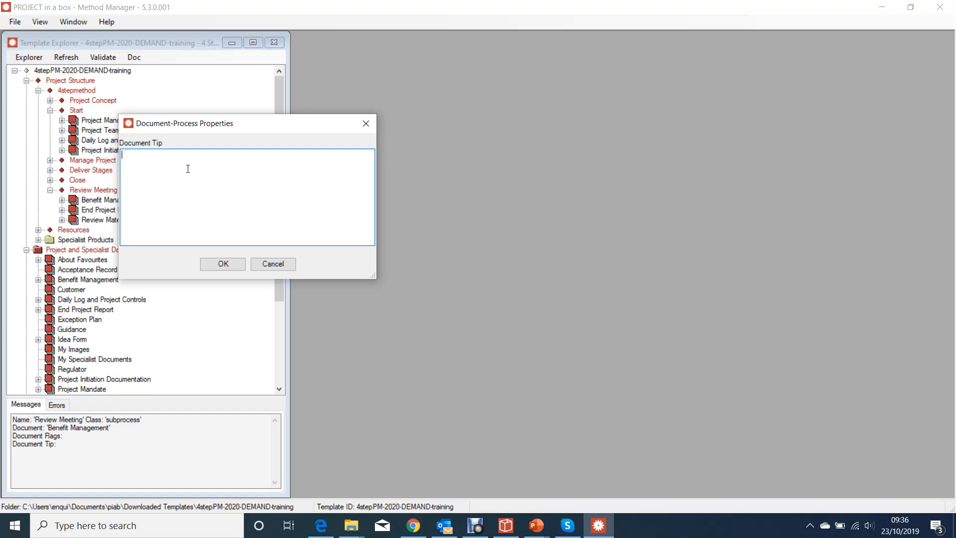
type("INPUT ")
type("some guidan")
type("ce about it")
type("s use")
left_click_drag(209, 132, 320, 133)
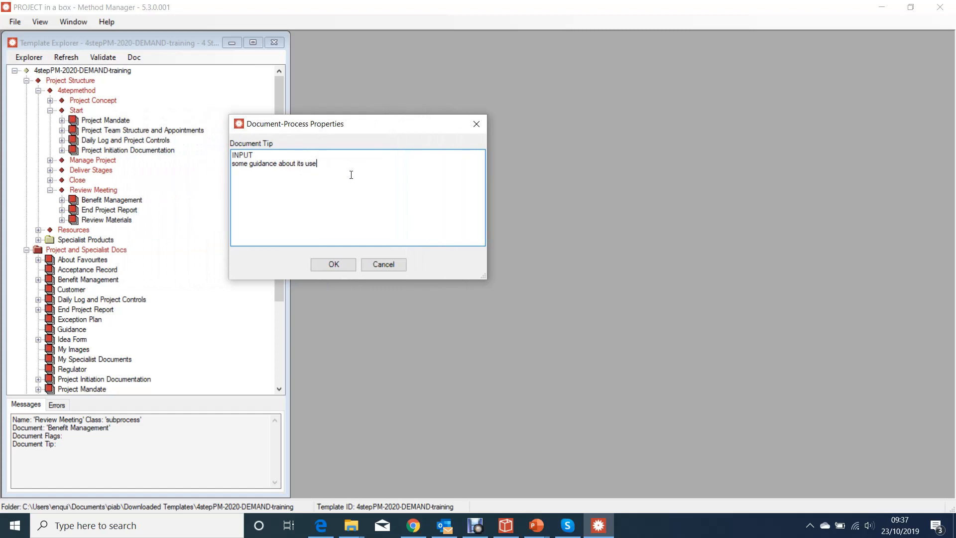
left_click_drag(482, 277, 442, 285)
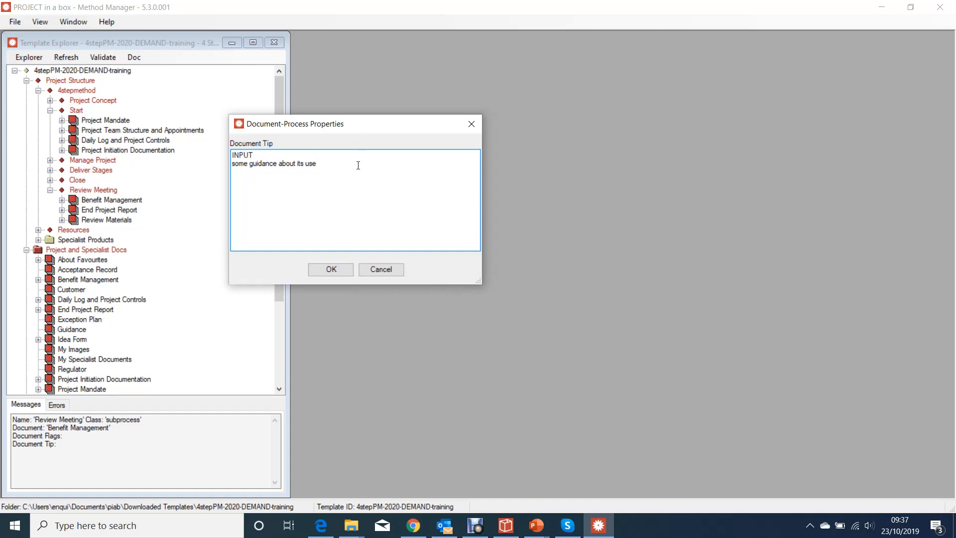
Extend the Benefit Management tip with filler text, add blank lines and a last line SBKsd;lS;DLBJ, and save it
type("elkhLKDG;lsdgj;EGJjg  rgpo;g;ergi[RG [GIE[PRGIE [PIGE[PIGERG")
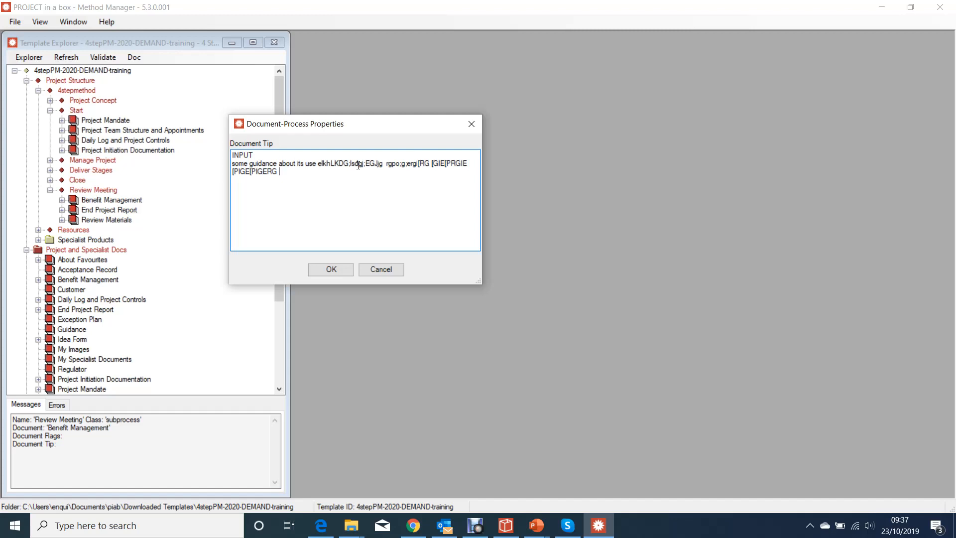
left_click(508, 527)
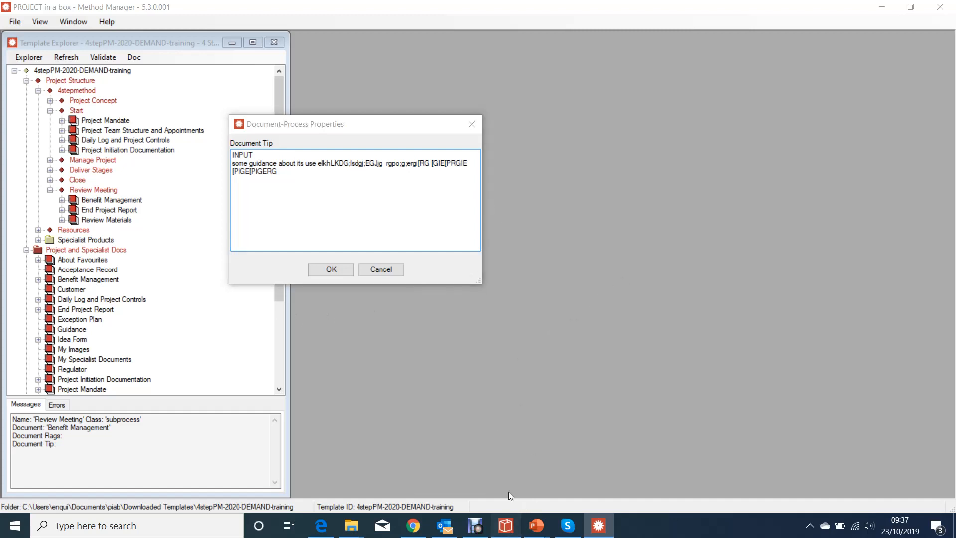
mouse_move(357, 216)
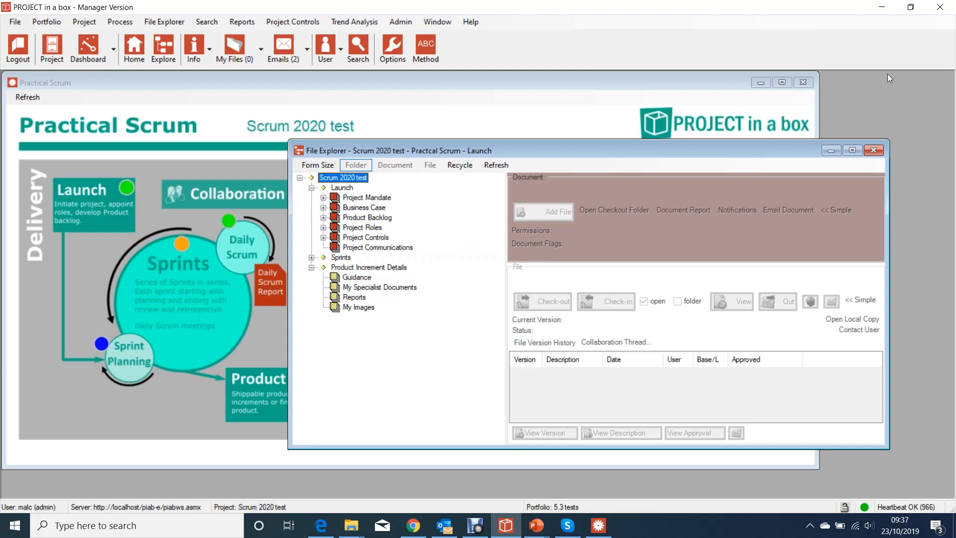
left_click(600, 529)
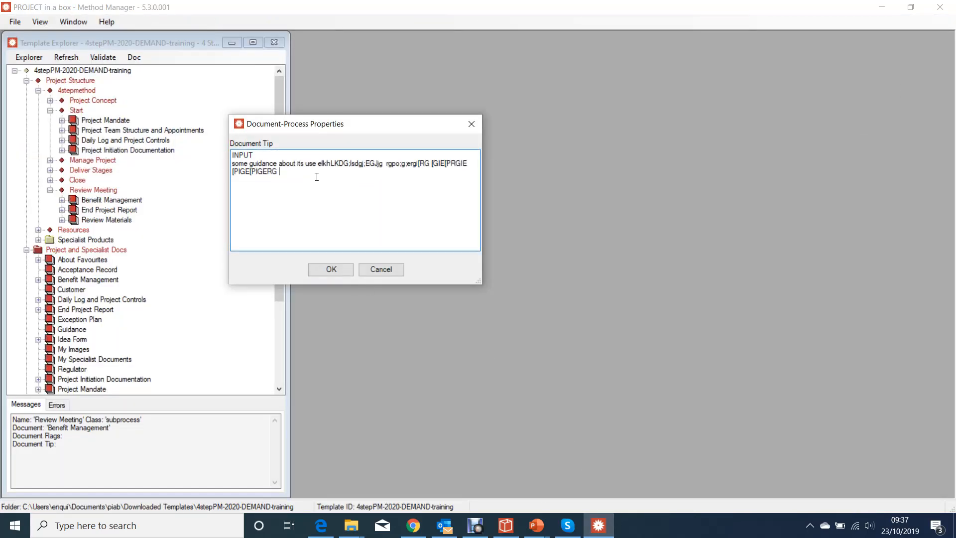
type("LKSJD;lsdj;SLDJHlg;lS")
key("Return")
key("Return")
type("SBKsd;lS;DLBJ")
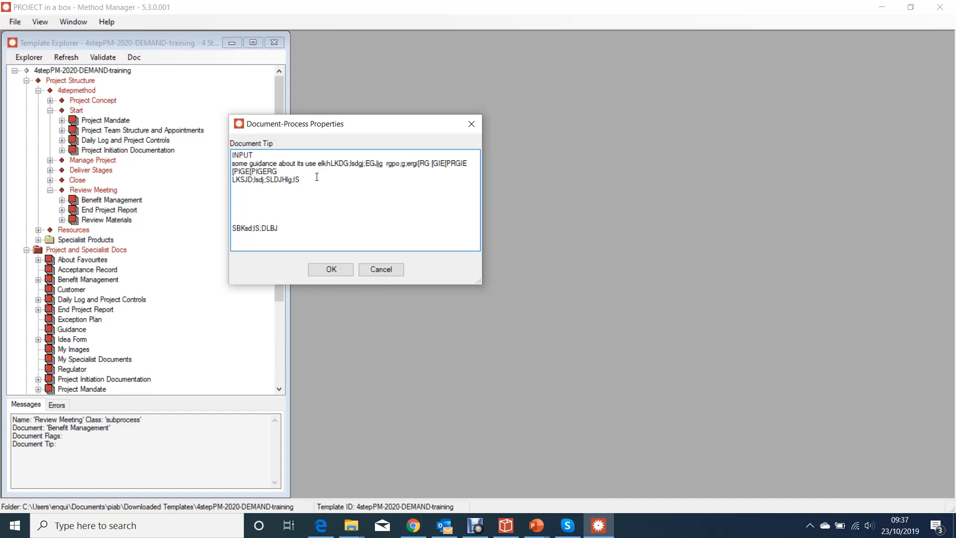
left_click(331, 269)
Copy the tip text of Benefit Management and paste it as the document tip of Review Materials
left_click(122, 211)
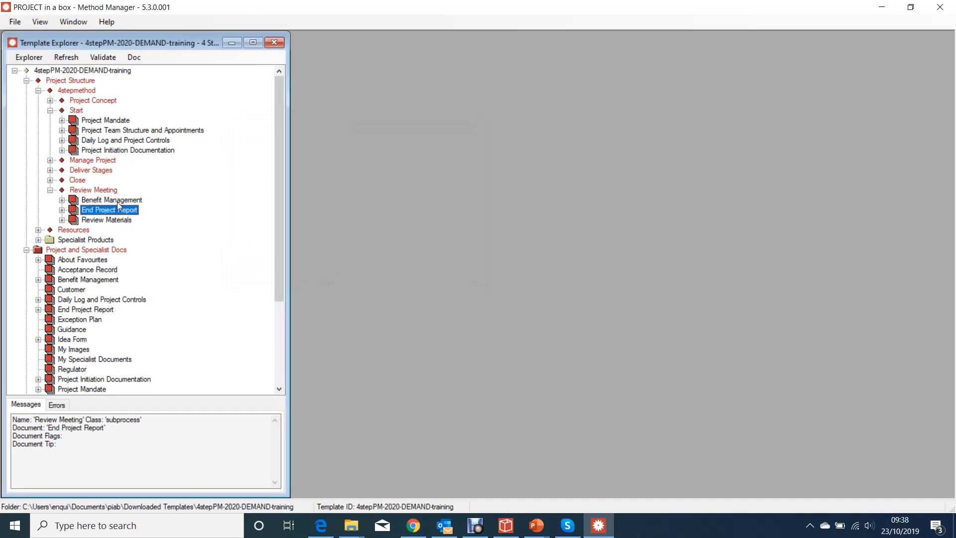
left_click(120, 201)
mouse_move(274, 471)
left_mouse_down()
mouse_move(280, 439)
mouse_move(279, 472)
left_mouse_up()
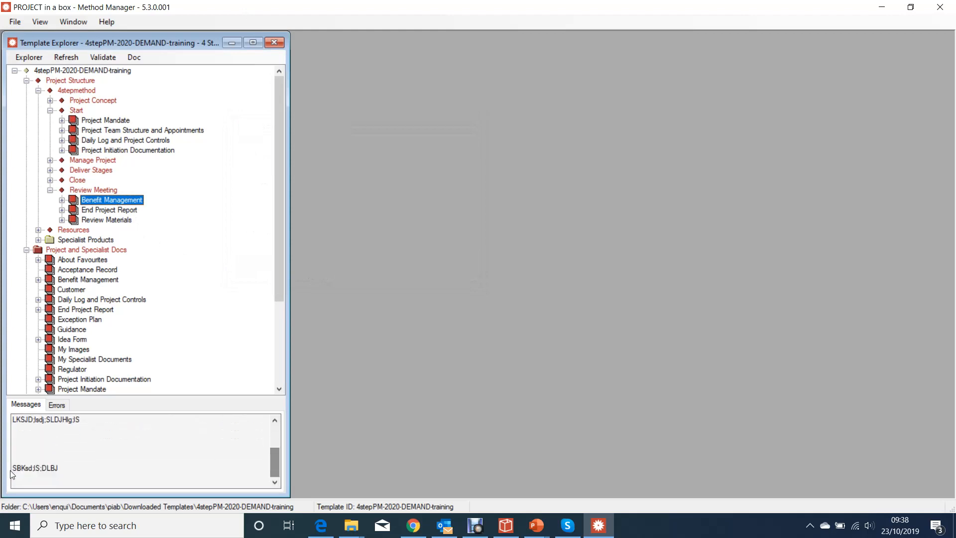
left_click_drag(64, 469, 58, 445)
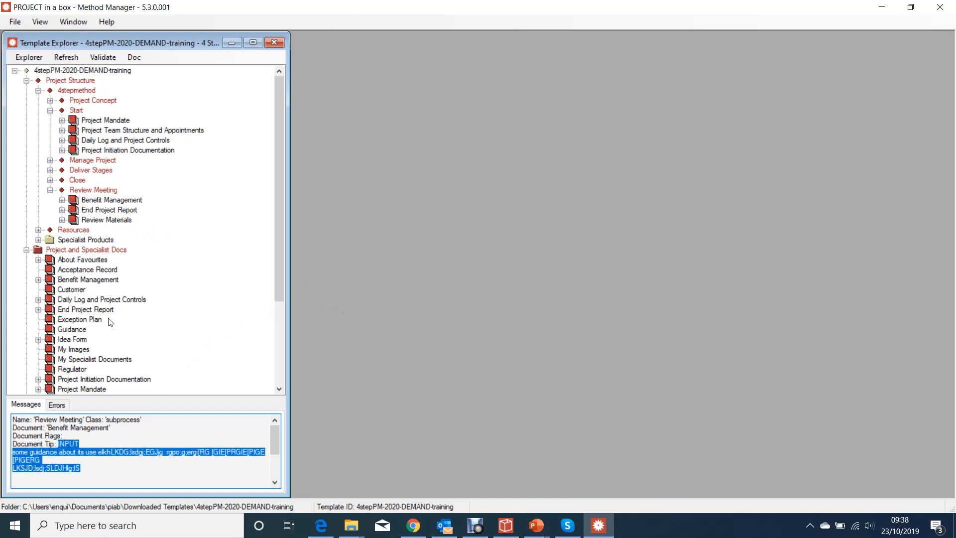
left_click(103, 222)
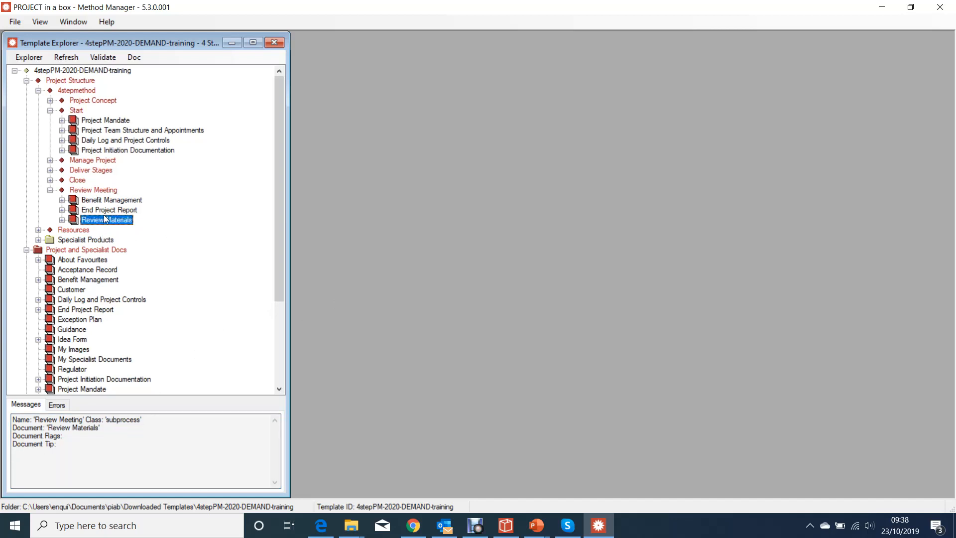
right_click(106, 225)
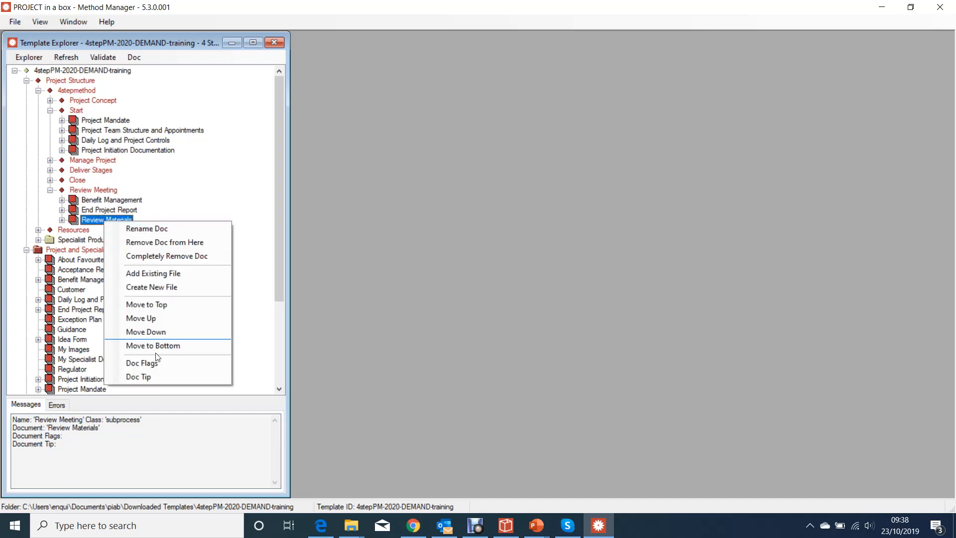
left_click(157, 378)
type("INPUT some guidance about its use elkhLKDG;lsdgj;EGJjg  rgpo;g;ergi[RG [GIE[PRGIE [PIGE[PIGERG LKSJD;lsdj;SLDJHlg;lS      SBKsd;lS;DLBJ")
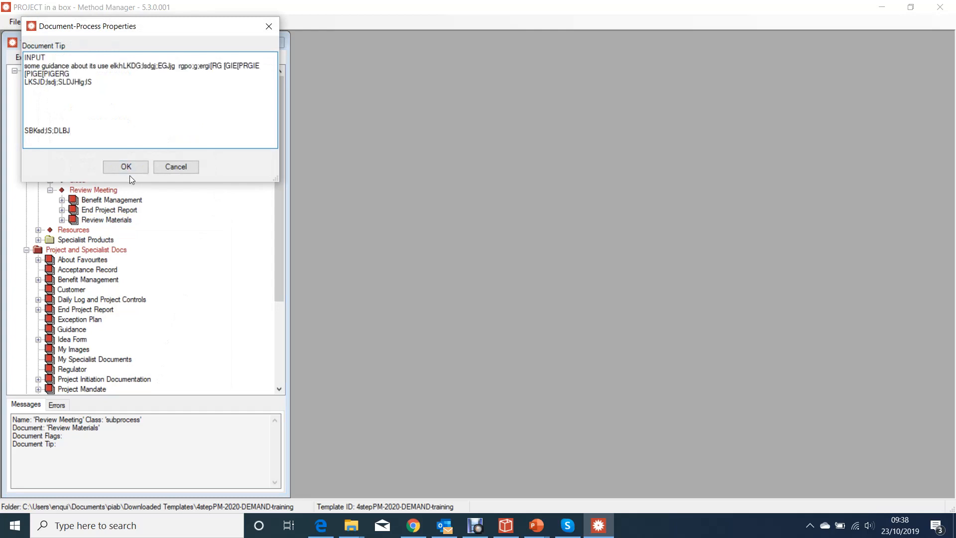
Remove some blank lines and the characters lg;lS from the Review Materials tip, save it and check the stored text
left_click(88, 104)
key("BackSpace")
key("BackSpace")
key("BackSpace")
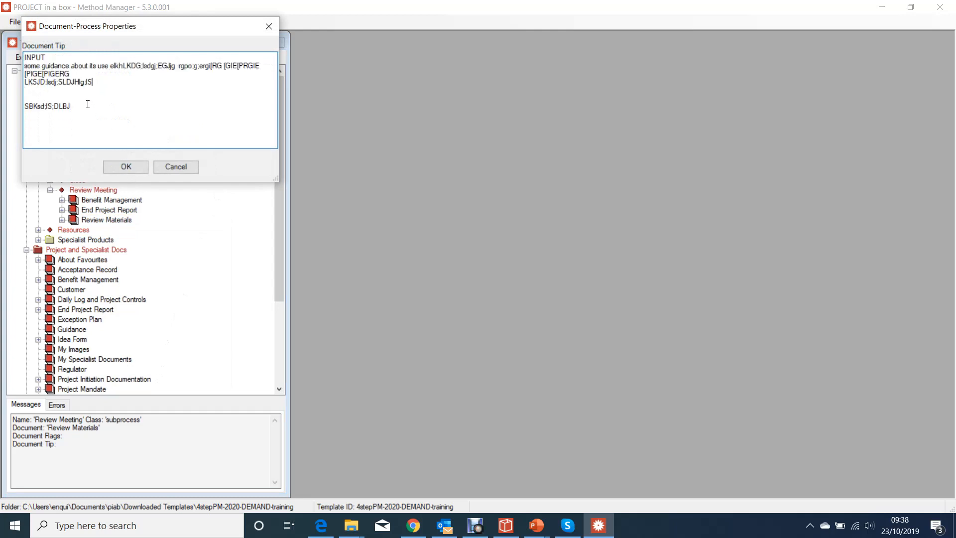
left_click_drag(93, 82, 78, 82)
key("BackSpace")
left_click(131, 166)
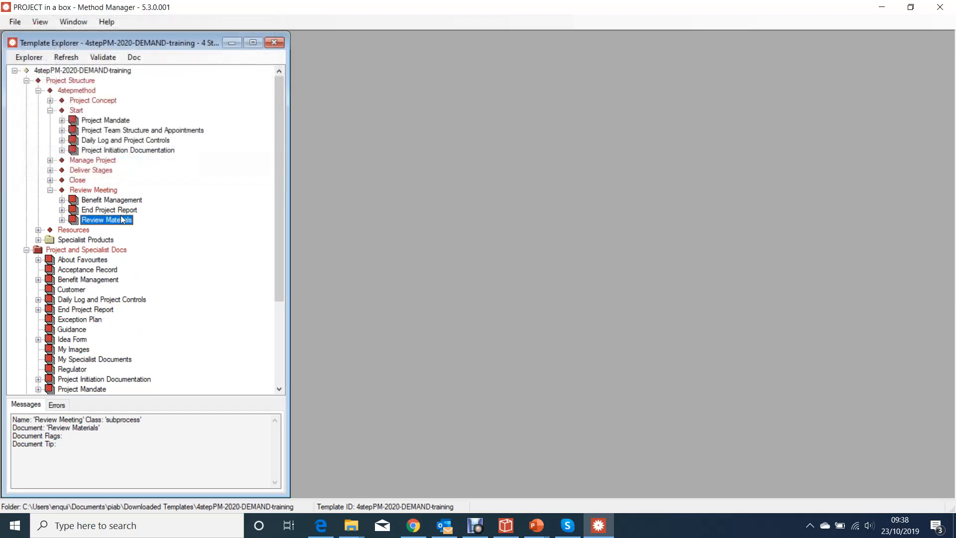
key("Up")
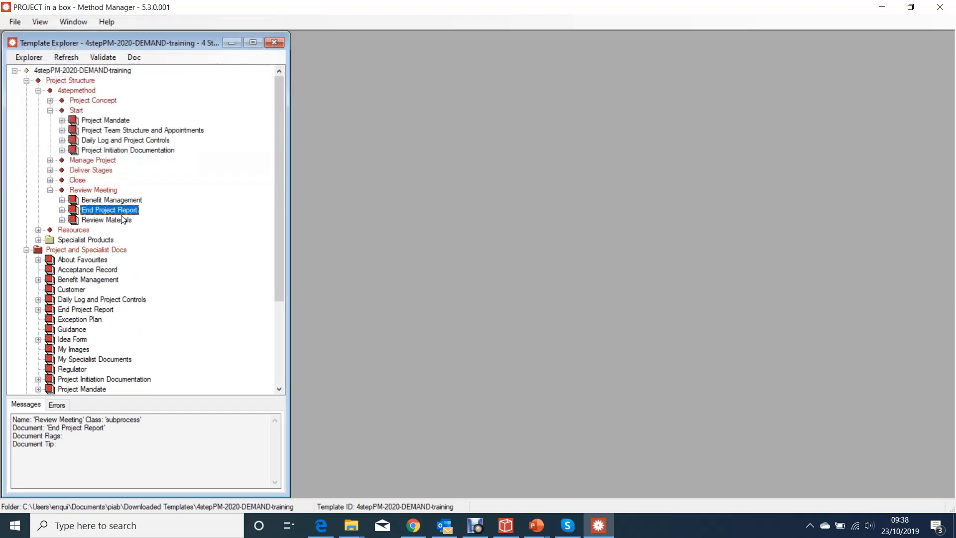
left_click(124, 221)
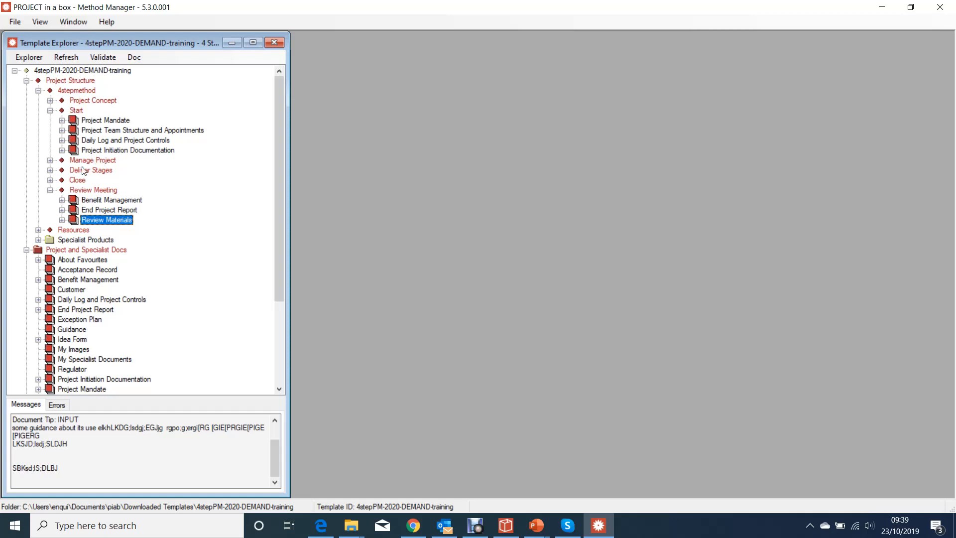
Move End Project Report to the top of the Review Meeting documents and check the tip of Review Materials
right_click(124, 210)
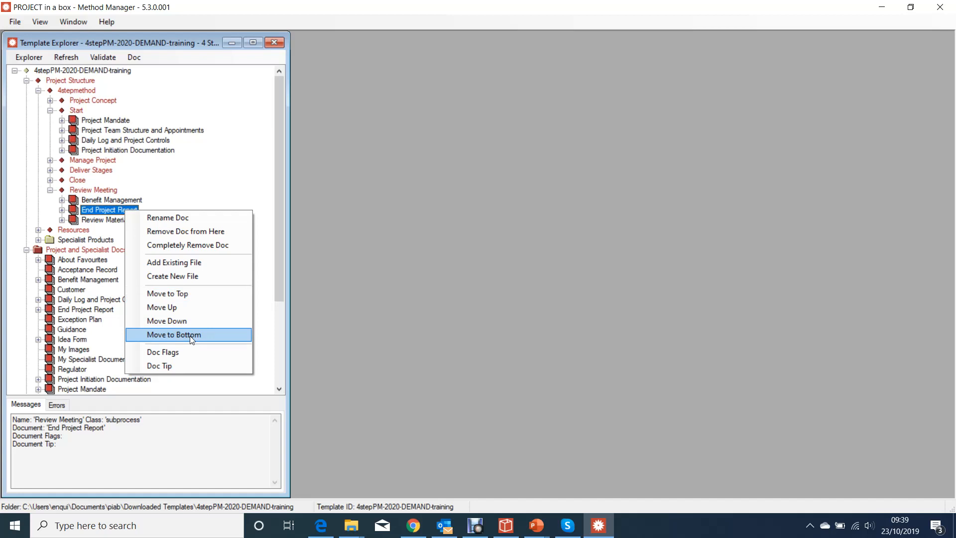
left_click(167, 294)
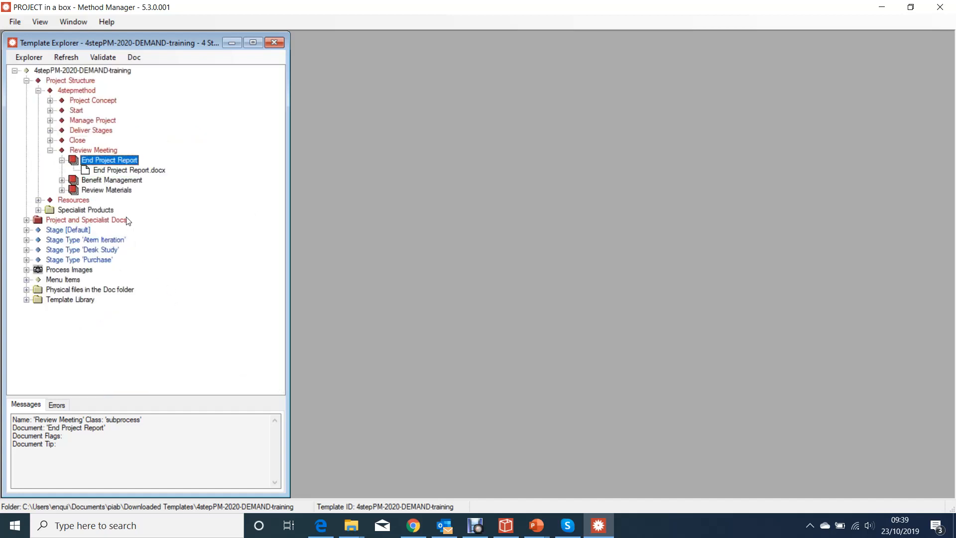
left_click(120, 193)
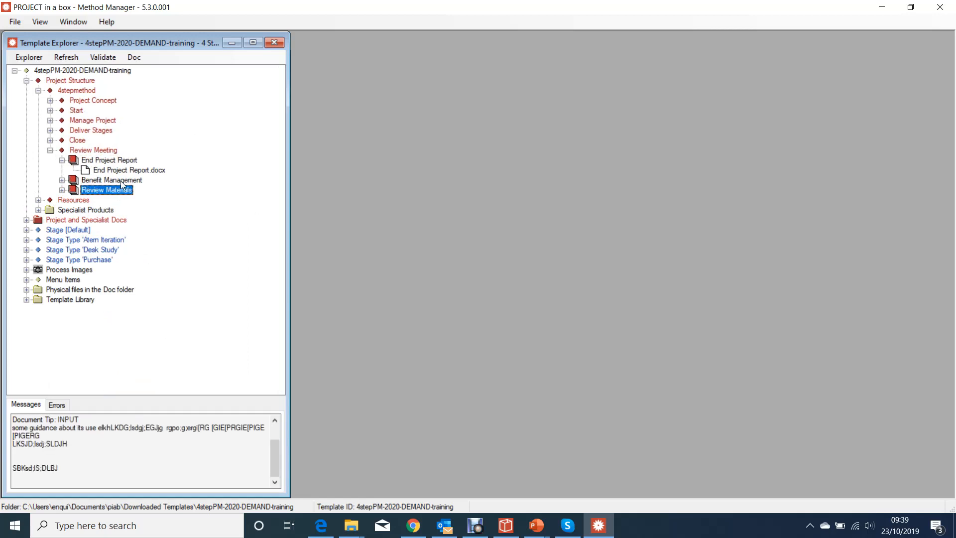
Try moving Benefit Management below Review Materials in Review Meeting, and restore it to its place above
right_click(121, 182)
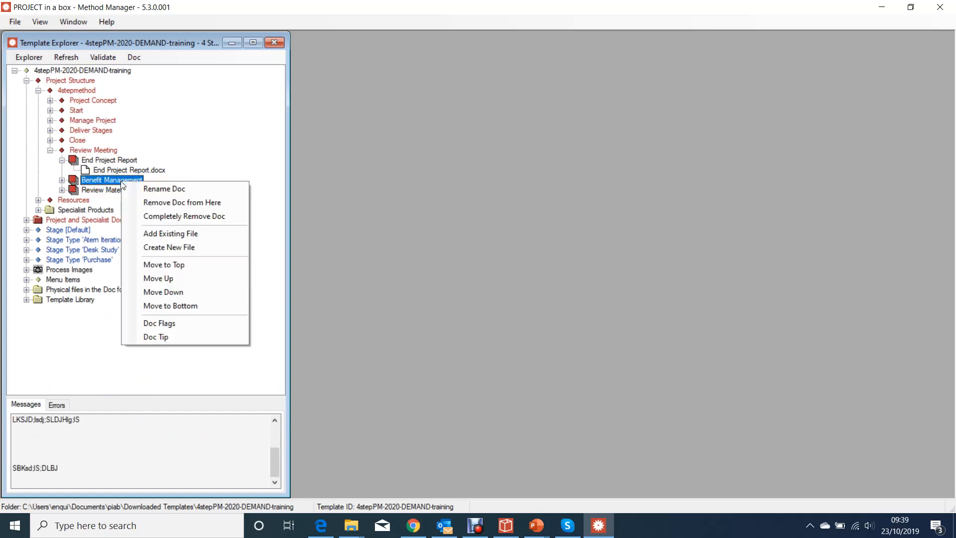
left_click(169, 293)
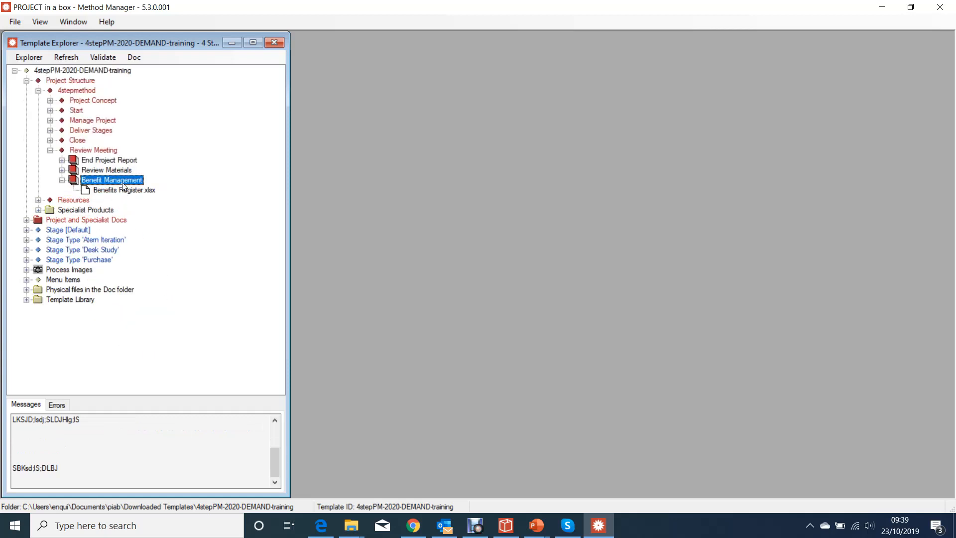
right_click(122, 183)
left_click(163, 292)
right_click(138, 179)
left_click(177, 274)
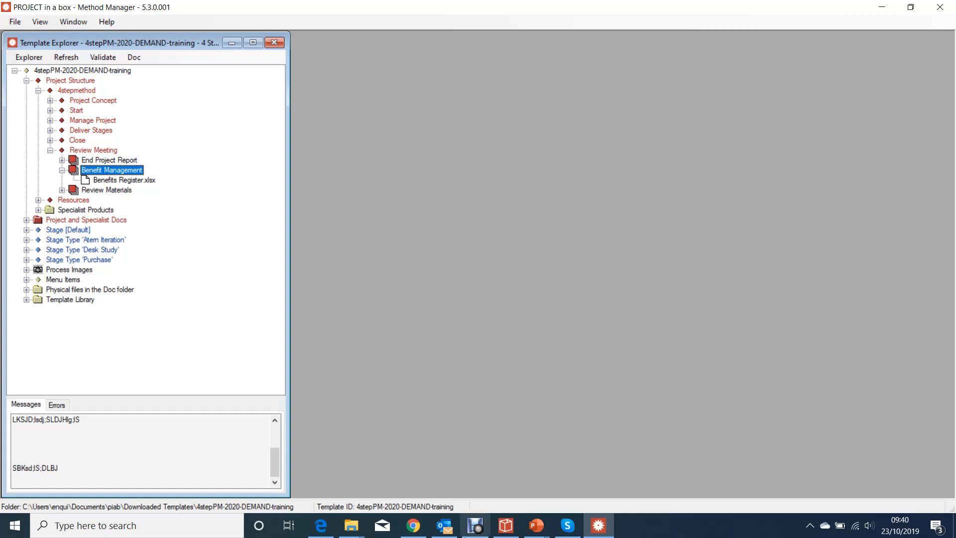
Switch to Manager Version and open the project 4 step 2020 demand imethod from the 5.3 tests portfolio
left_click(507, 529)
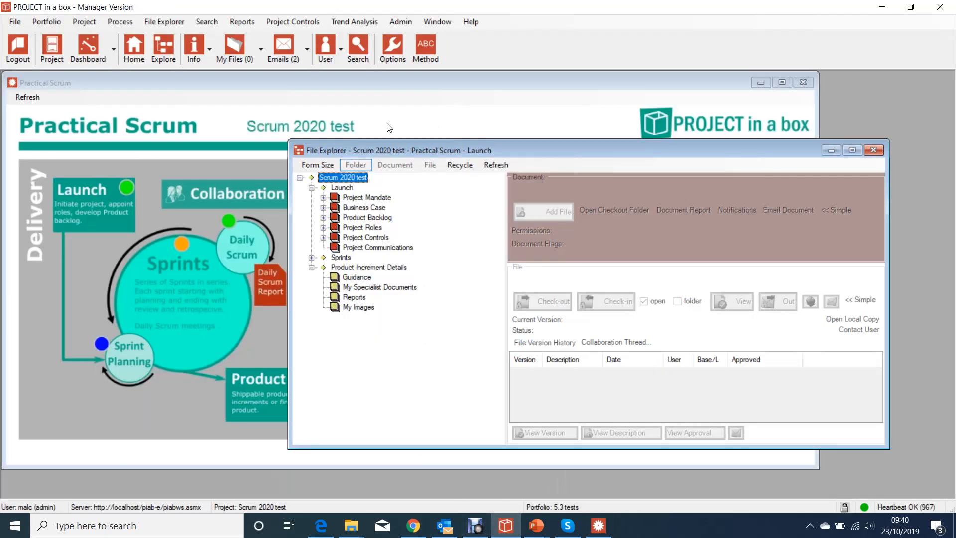
left_click(55, 50)
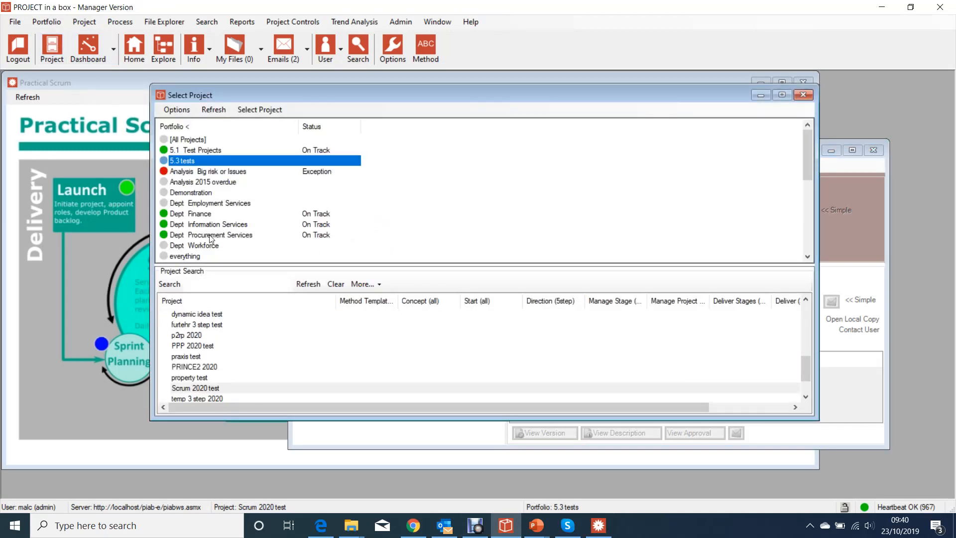
scroll(204, 387, "down", 1)
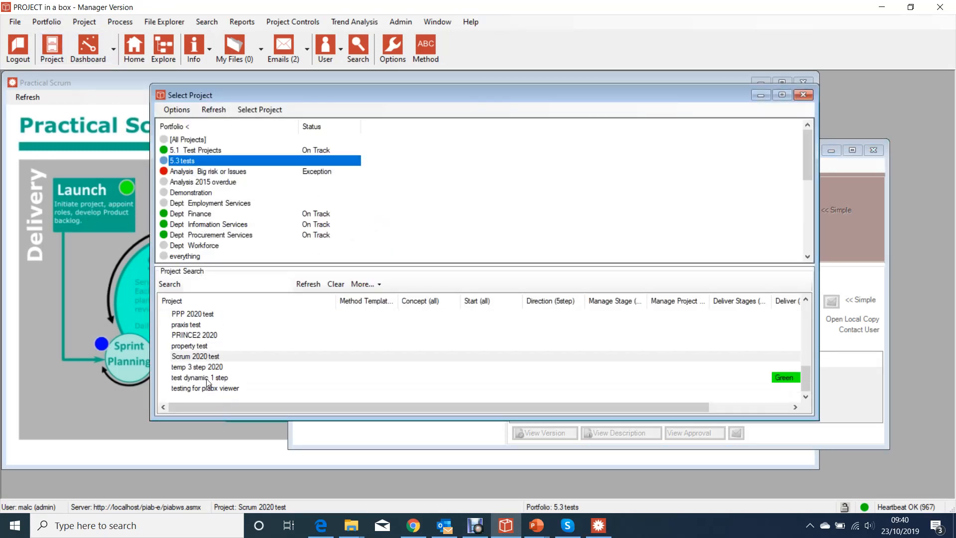
scroll(216, 360, "up", 2)
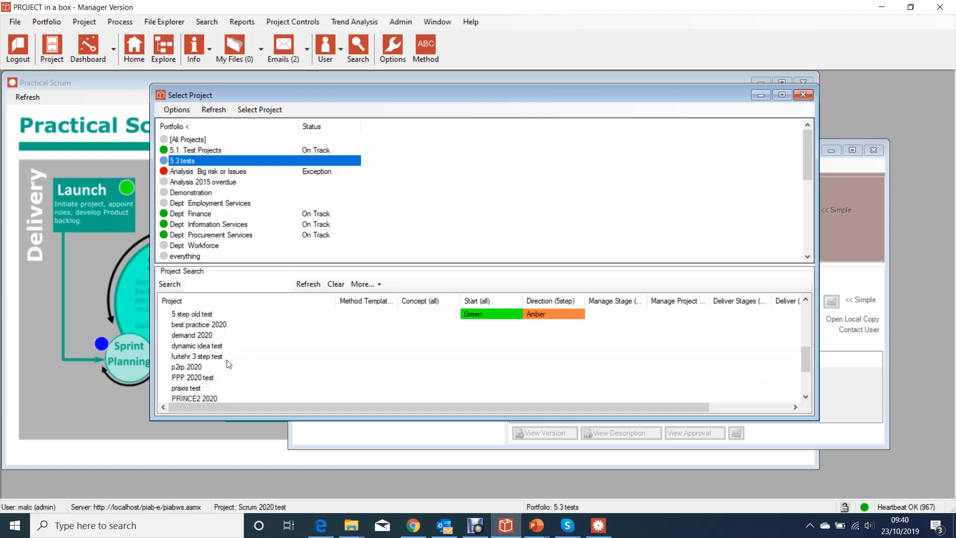
scroll(229, 364, "down", 2)
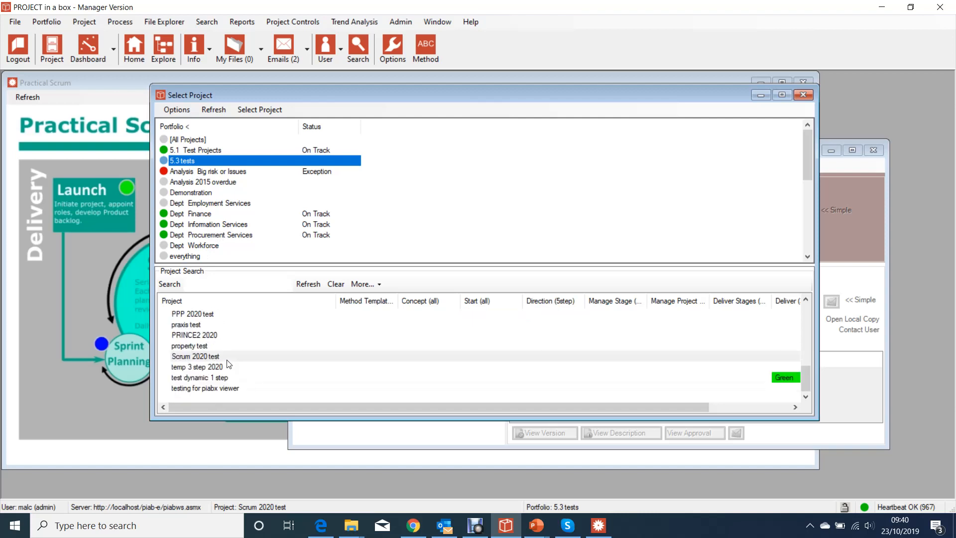
scroll(228, 364, "up", 1)
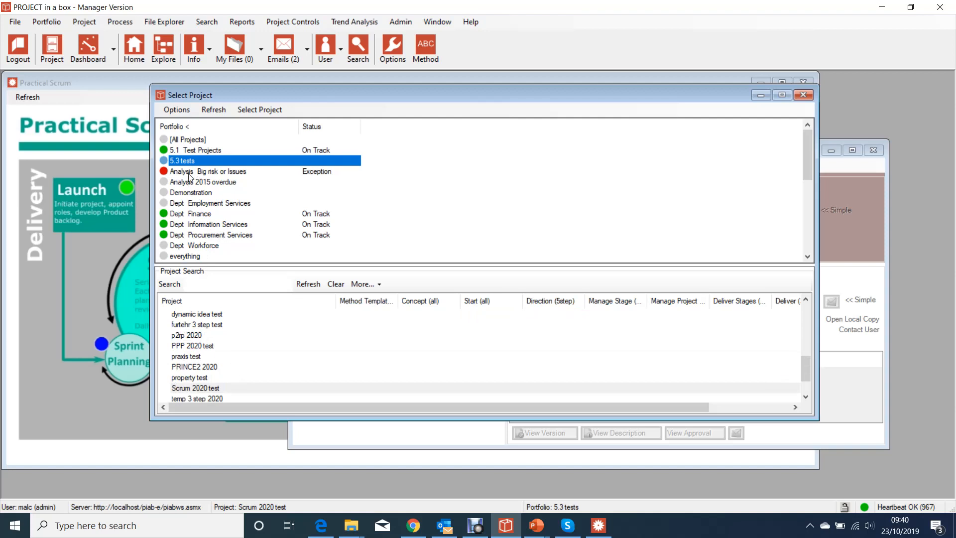
scroll(207, 351, "up", 1)
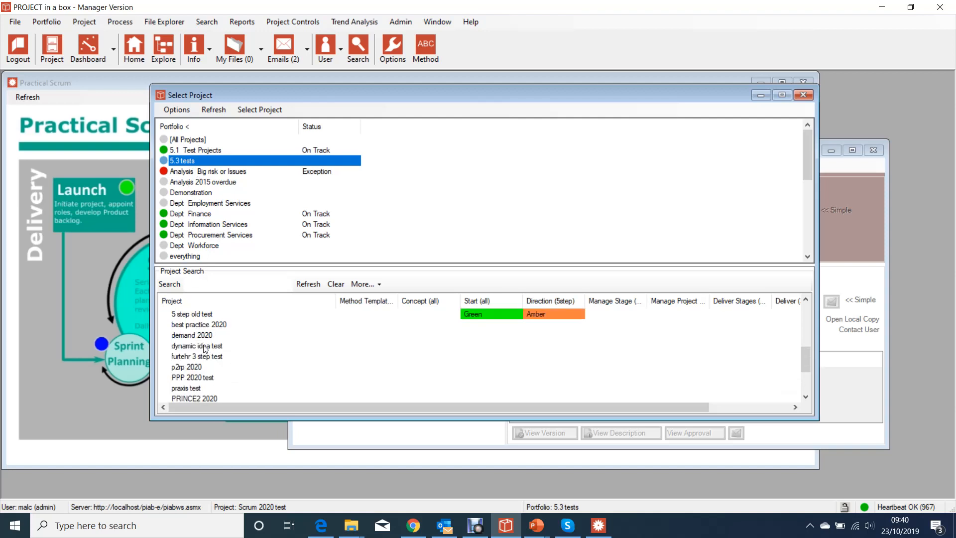
scroll(204, 349, "up", 2)
left_click(225, 357)
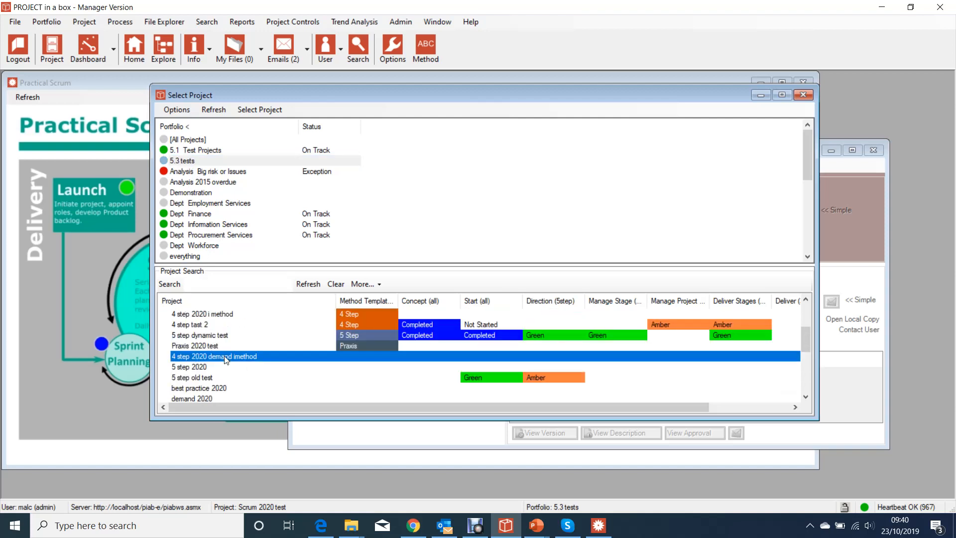
double_click(224, 355)
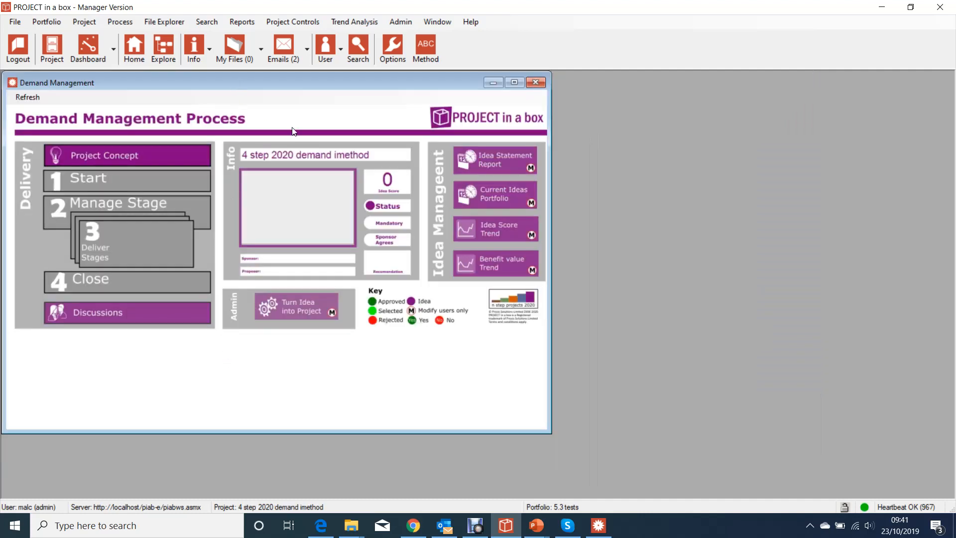
Turn the idea into a project by setting its Idea Status to Approved, and close the project properties
left_click(298, 305)
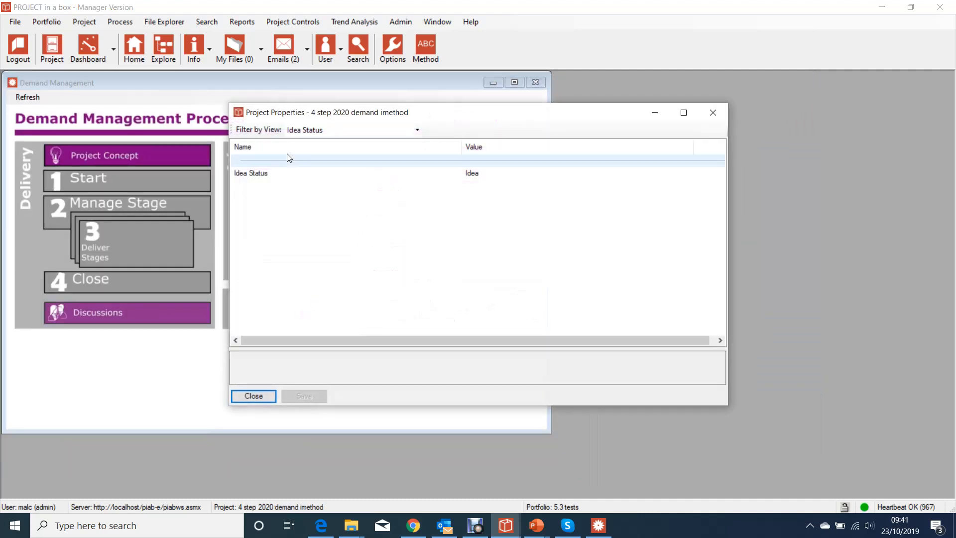
left_click(648, 174)
left_click(688, 172)
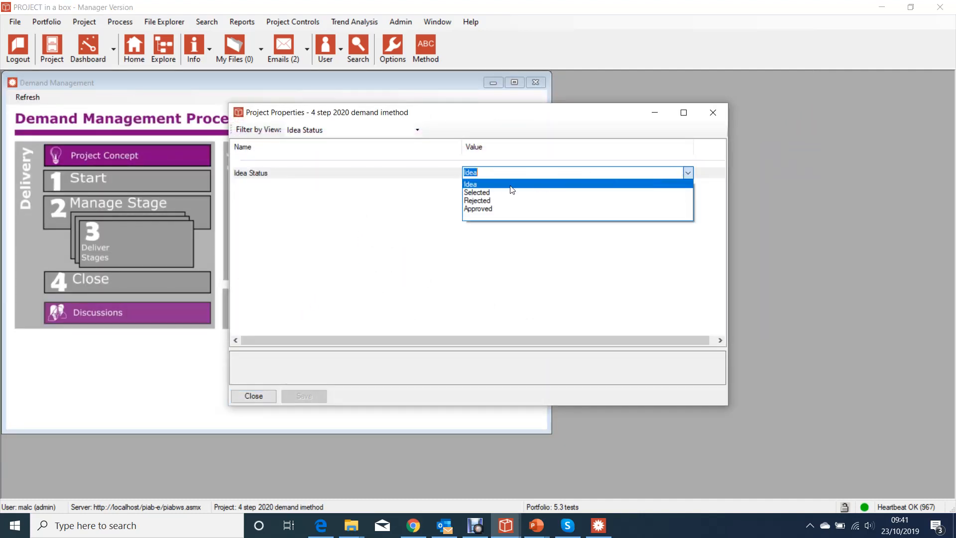
left_click(483, 209)
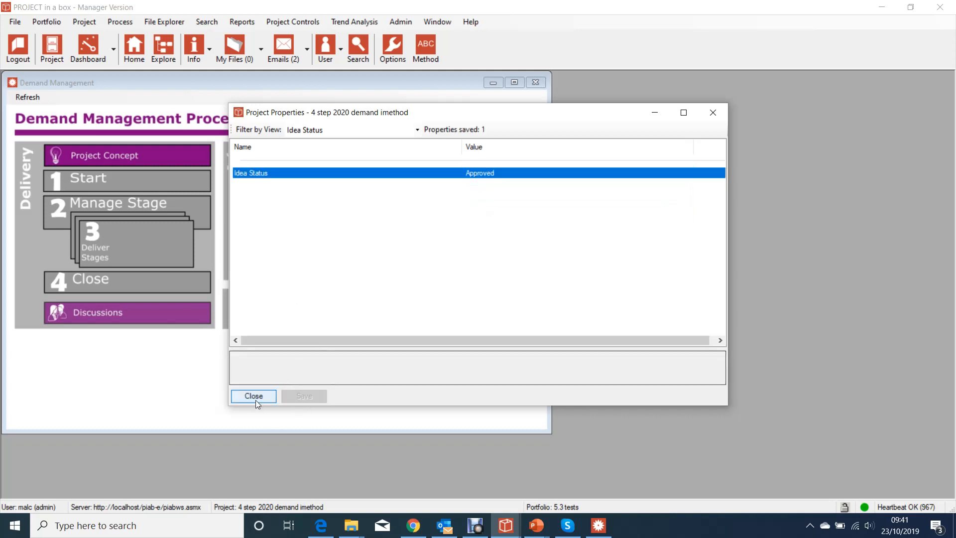
left_click(254, 396)
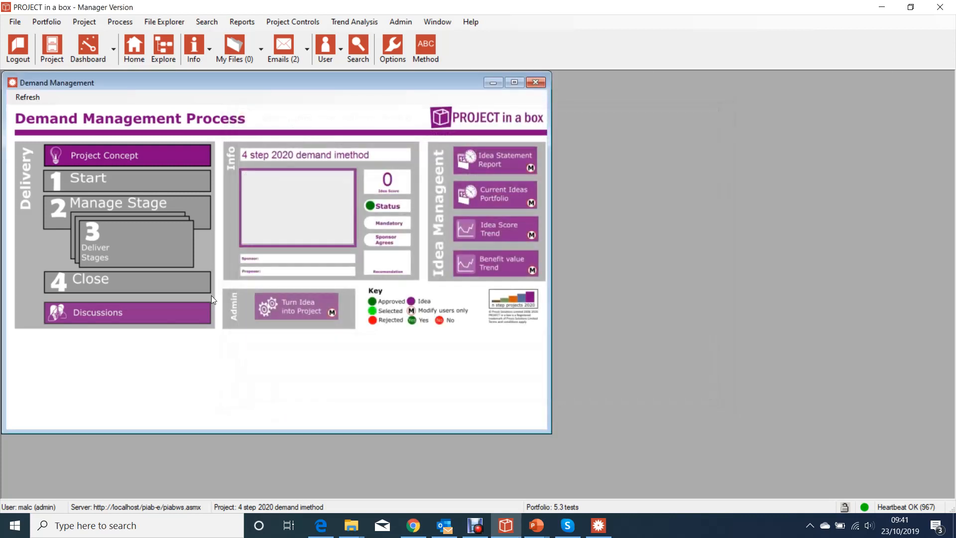
Reopen the 4 step 2020 demand imethod project in a wider process window and view the Project Concept and Start documents
left_click(52, 48)
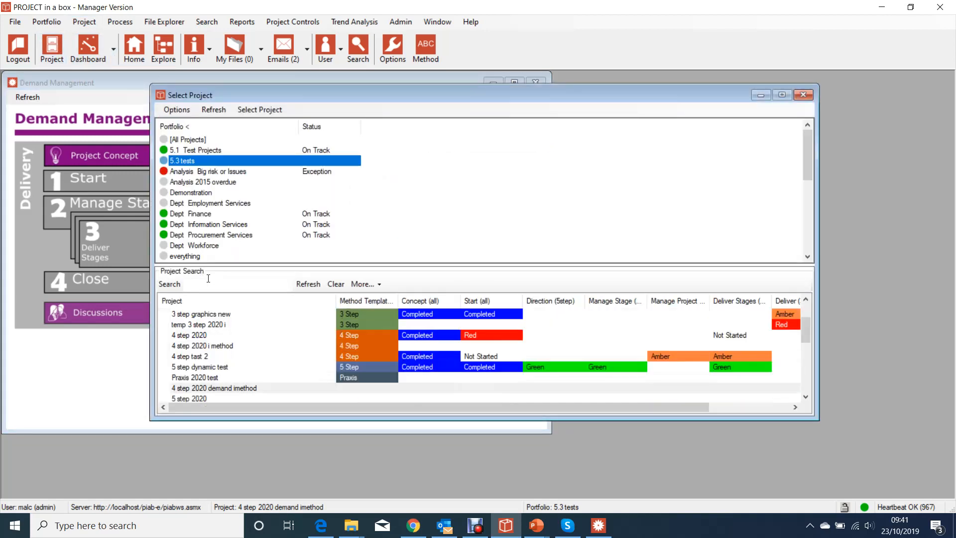
double_click(210, 388)
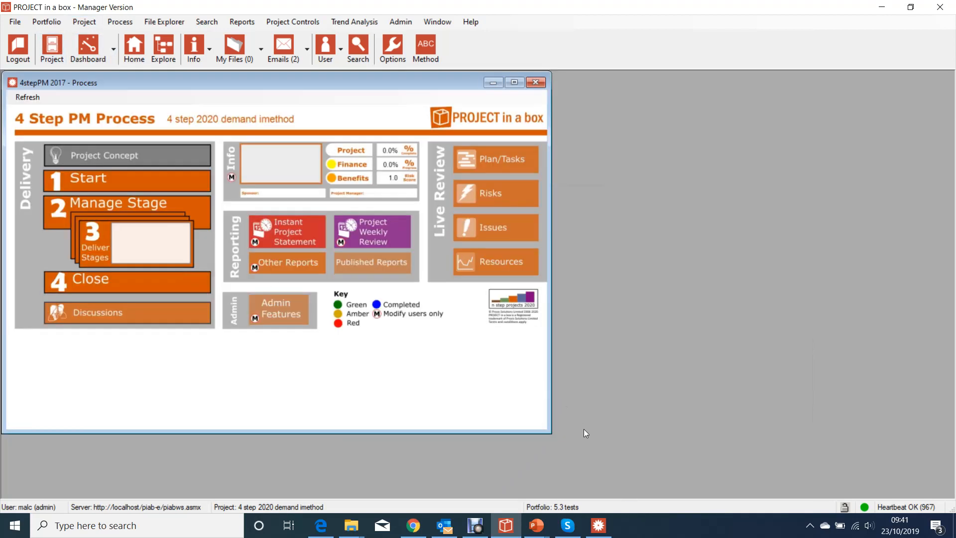
left_click_drag(548, 431, 726, 432)
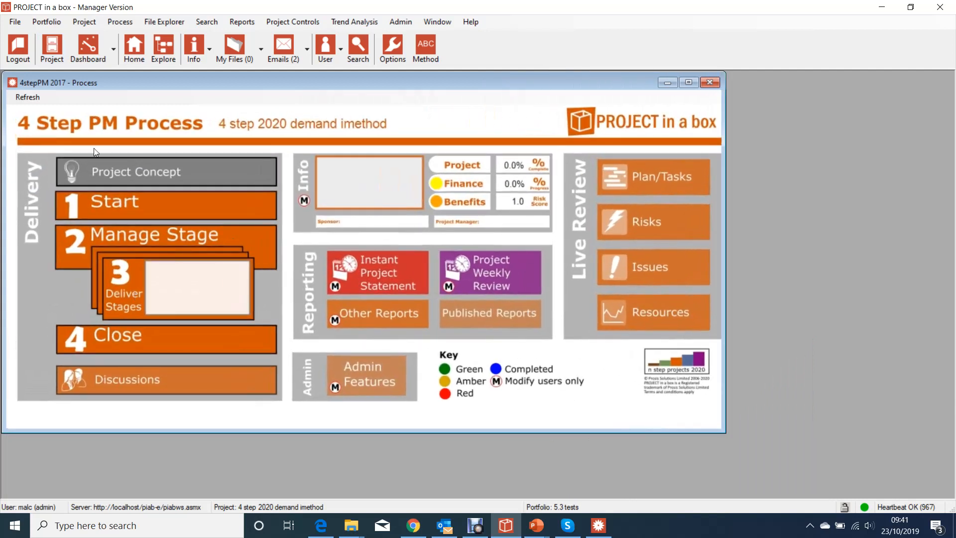
left_click(96, 173)
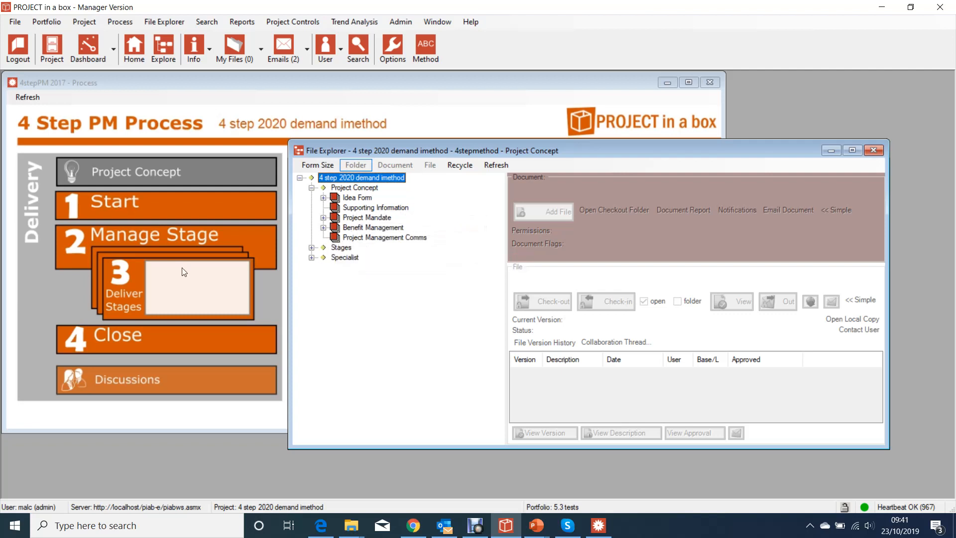
left_click(100, 210)
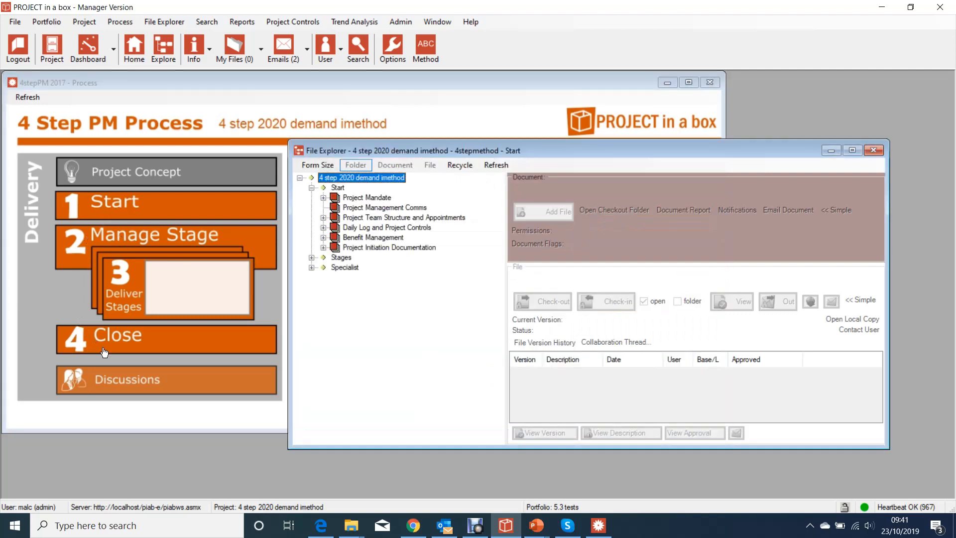
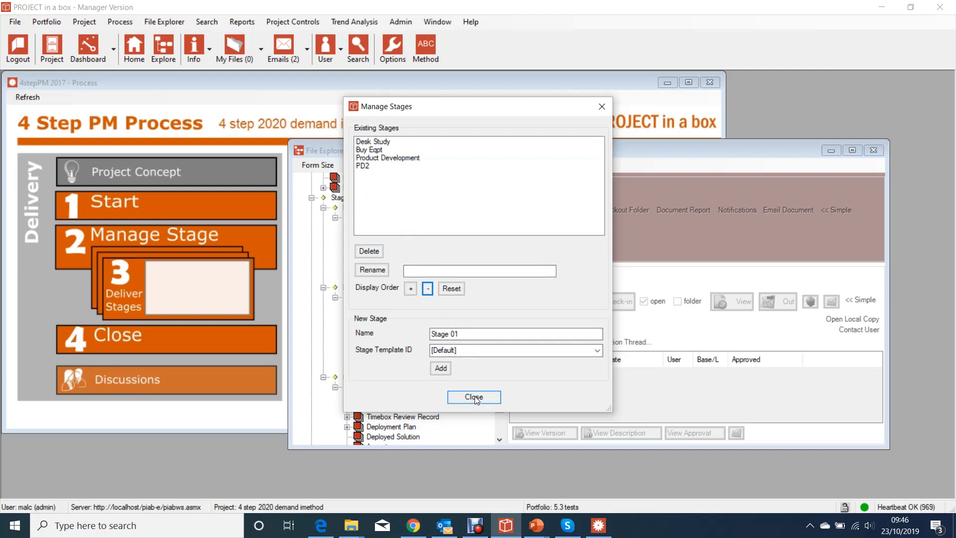
Finish managing the stages, refresh the file tree and compare the Deliver Stages documents of Product Development and PD2
left_click(476, 397)
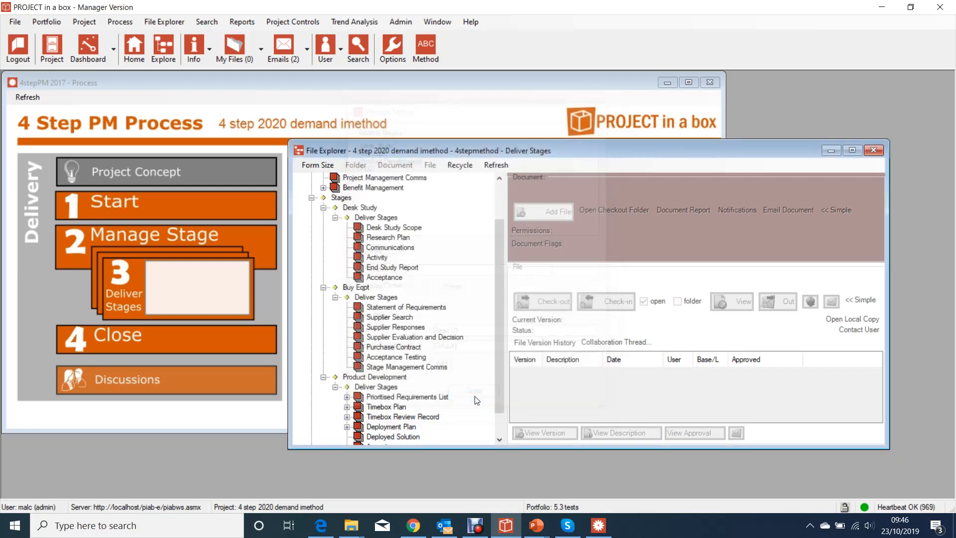
left_click(504, 165)
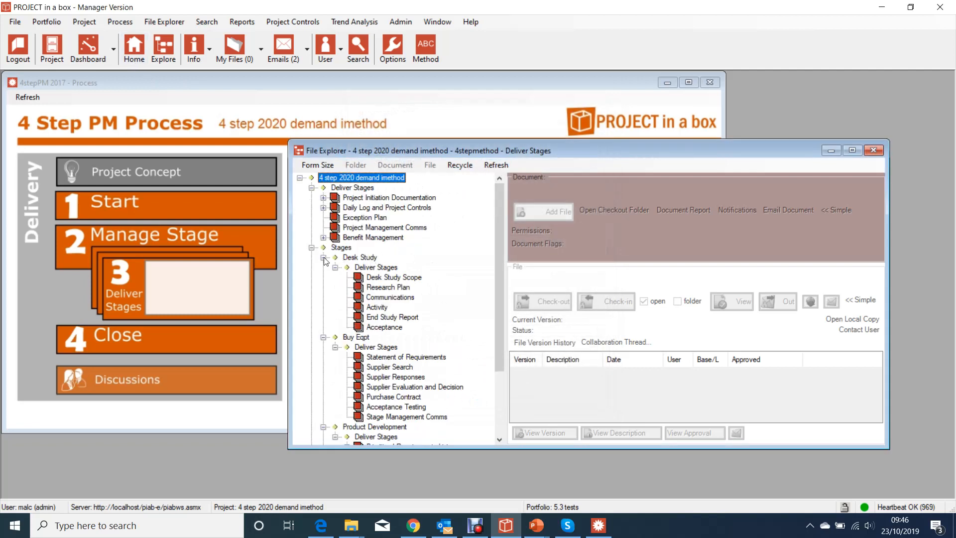
left_click(323, 258)
left_click(323, 268)
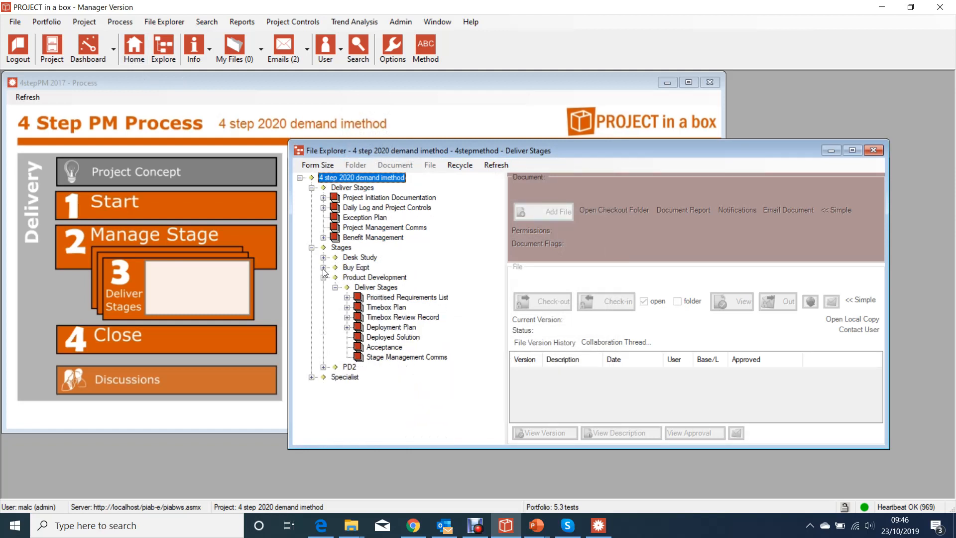
left_click(324, 367)
left_click(335, 377)
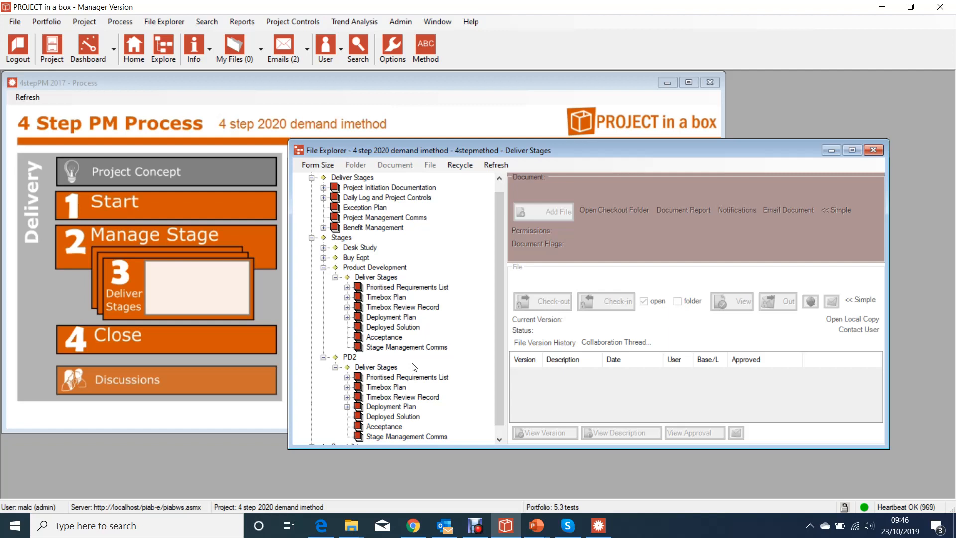
scroll(406, 378, "down", 1)
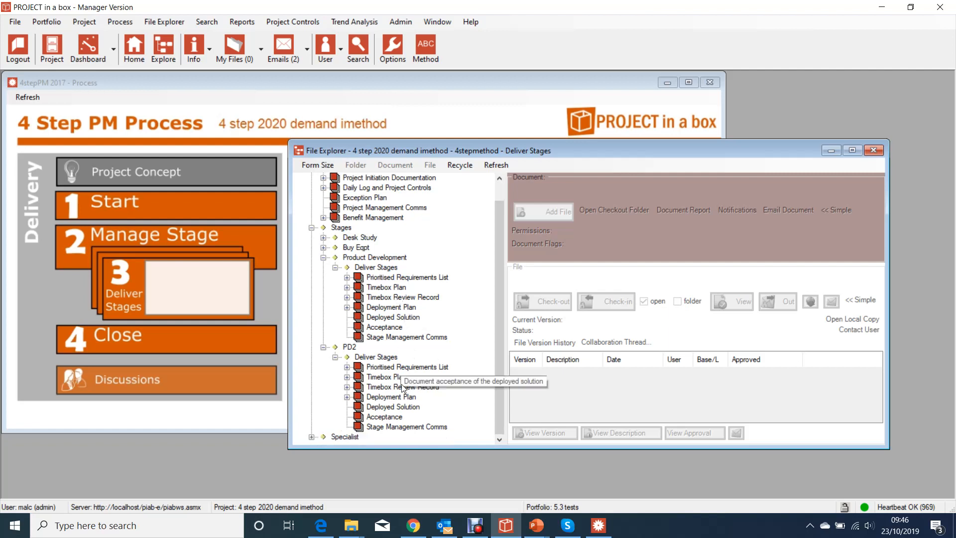
scroll(366, 295, "up", 1)
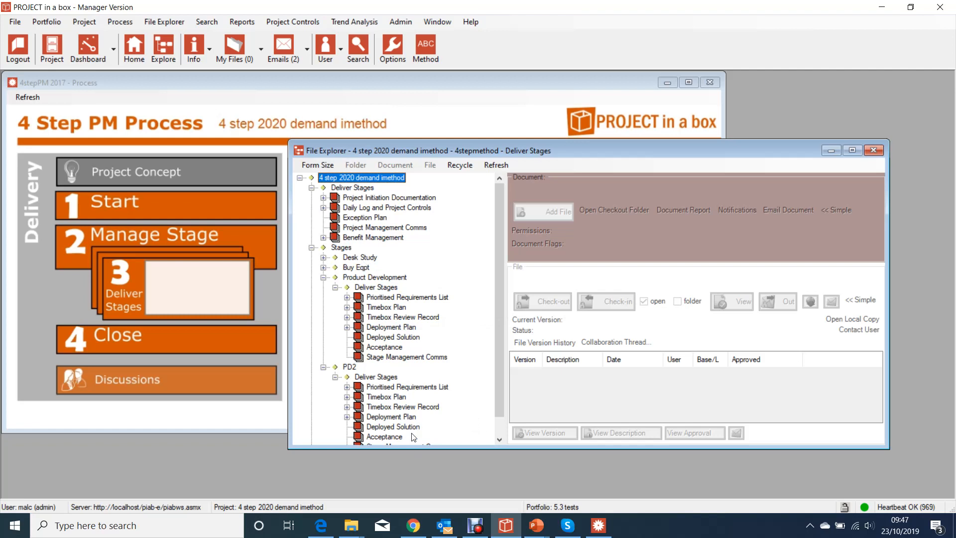
scroll(401, 344, "down", 1)
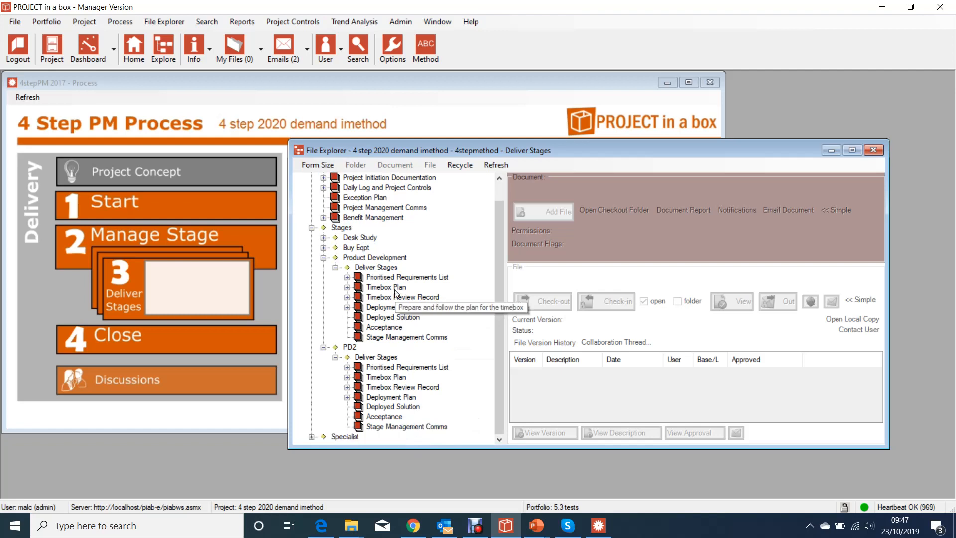
Return to Method Manager, collapse Review Meeting and expand Stage [Default] and Stage Type 'Purchase' in the template tree
left_click(886, 7)
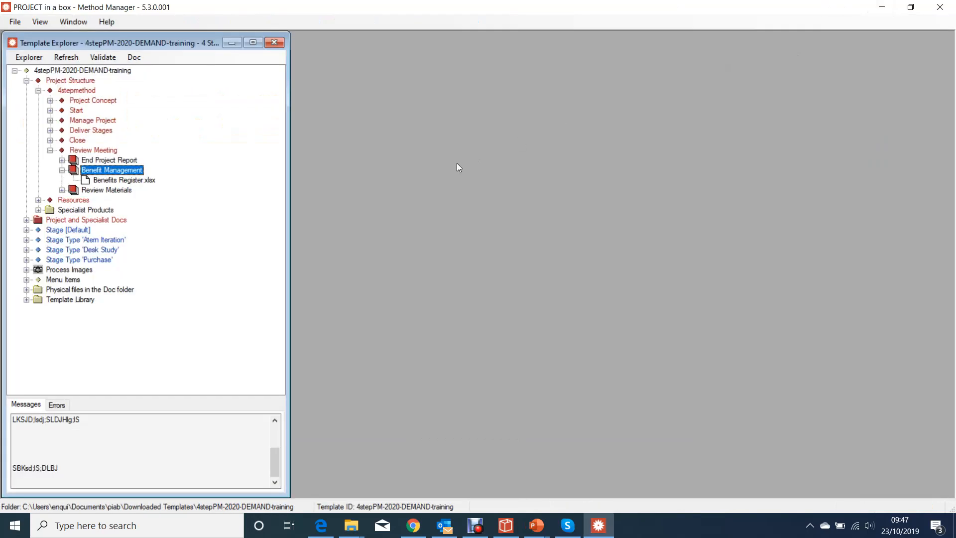
left_click(51, 151)
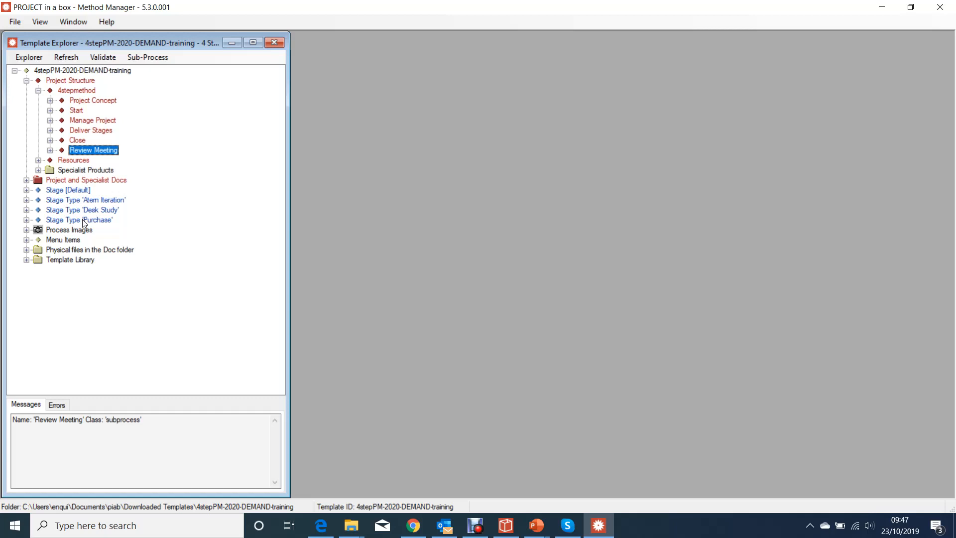
left_click(27, 191)
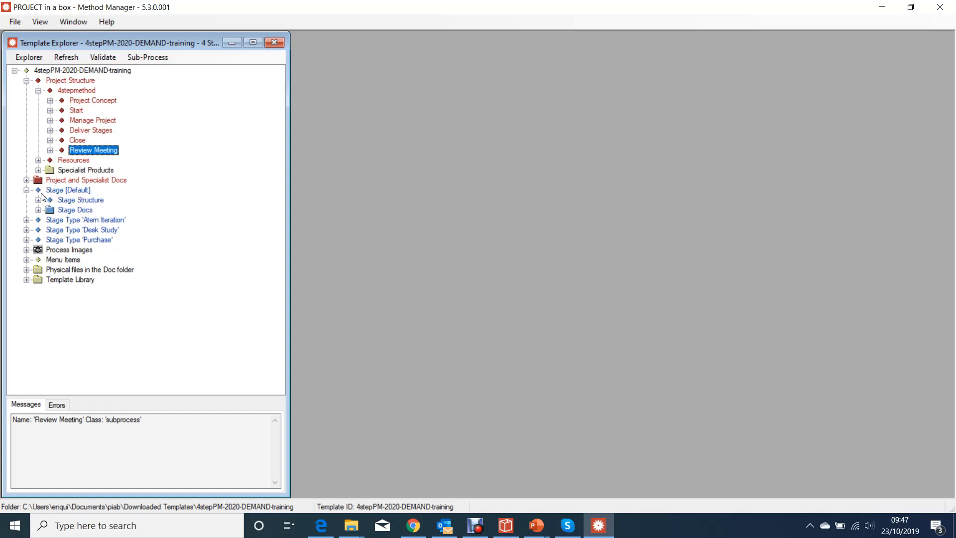
left_click(27, 239)
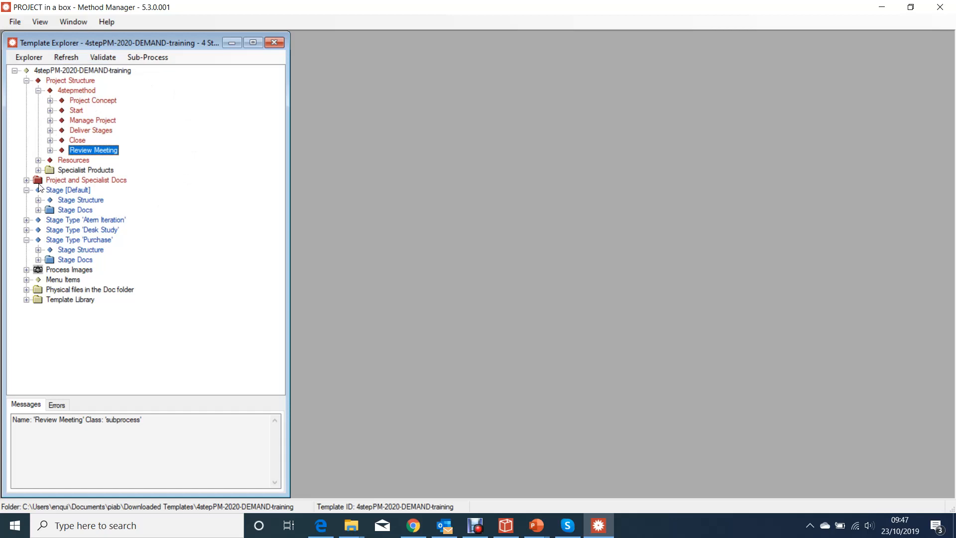
Examine the Stage Docs of the Purchase stage type and the 4stepmethod and Resources sub-processes in its Stage Structure
left_click(39, 260)
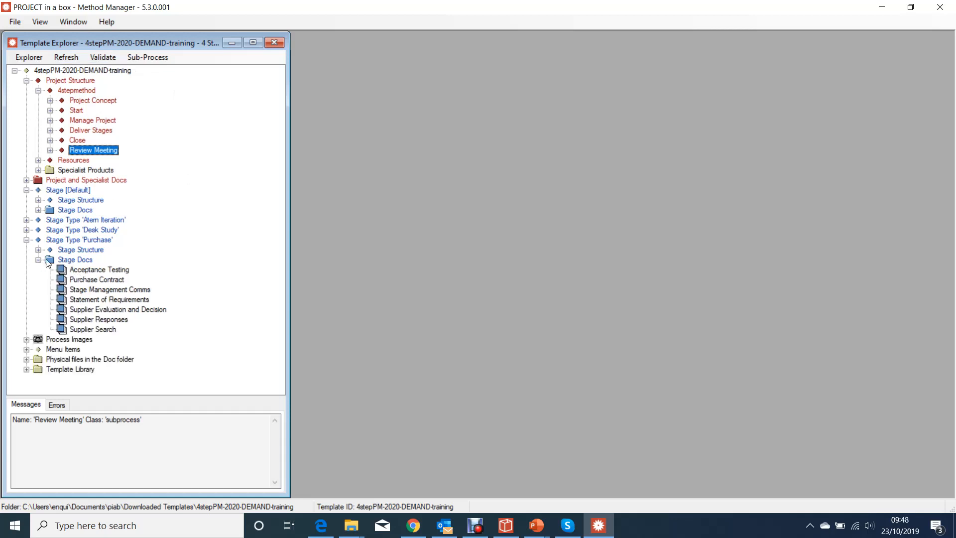
left_click(39, 250)
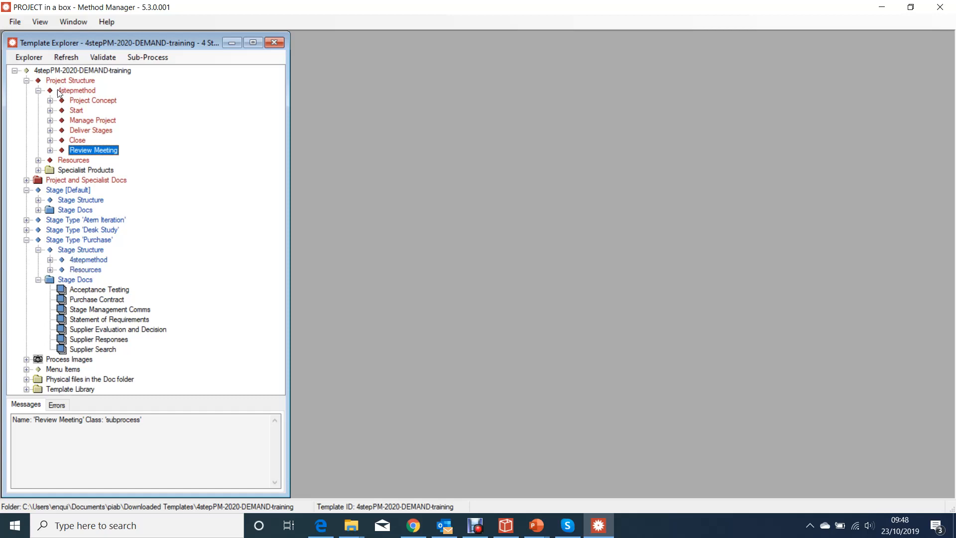
left_click(38, 91)
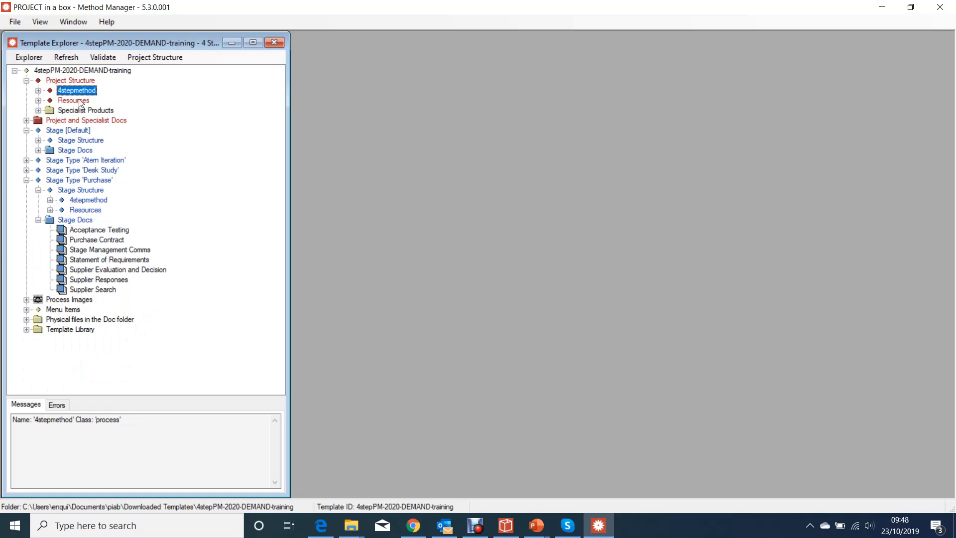
left_click(50, 201)
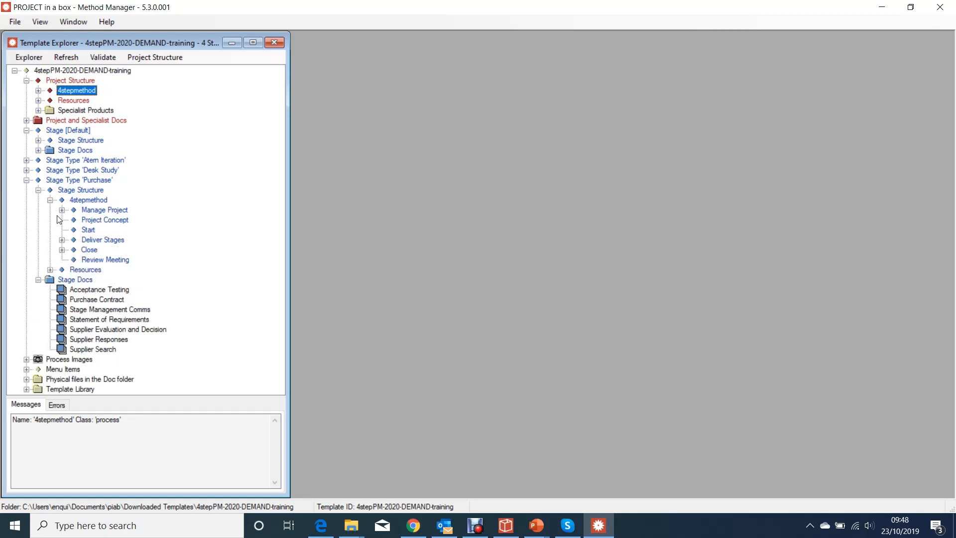
left_click(50, 270)
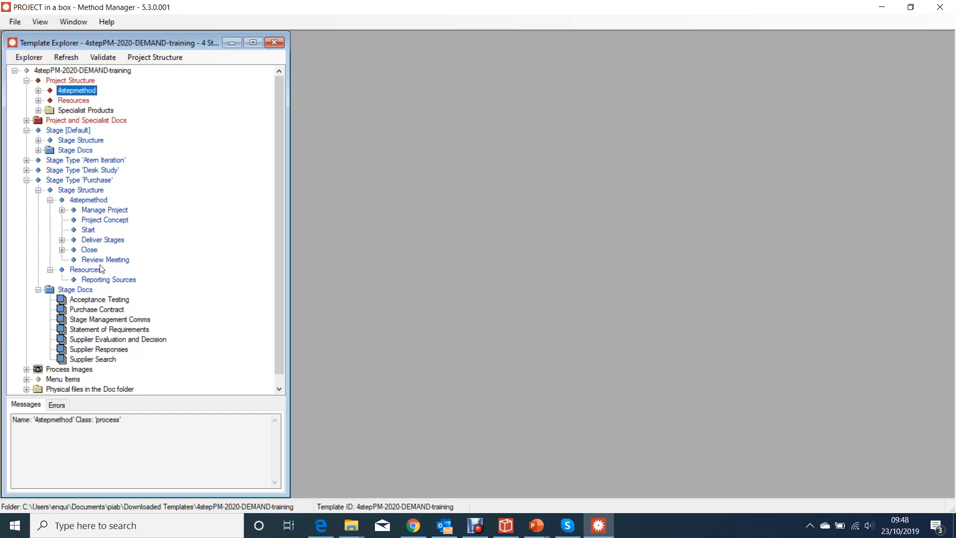
Switch to Manager Version to check the project's Deliver Stages documents, and return to Method Manager
left_click(506, 525)
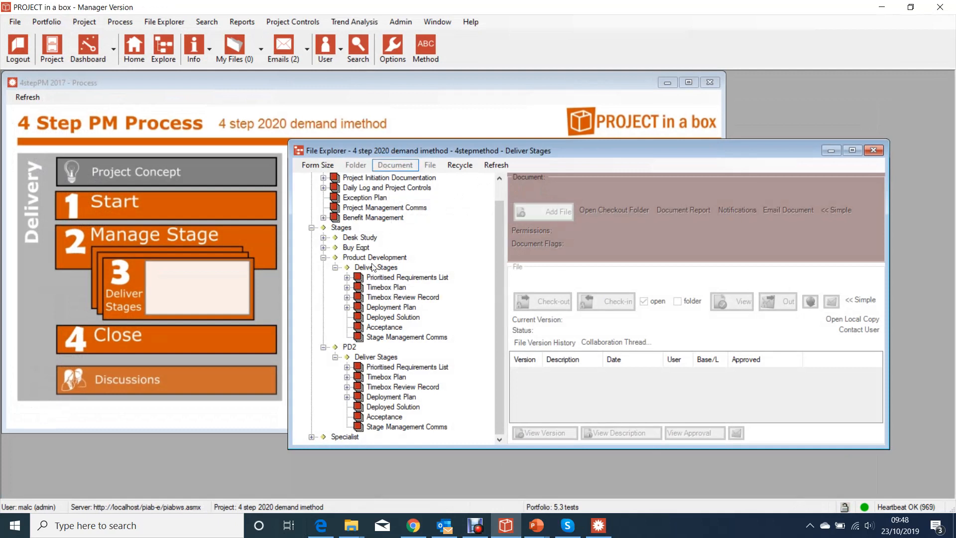
scroll(394, 249, "up", 1)
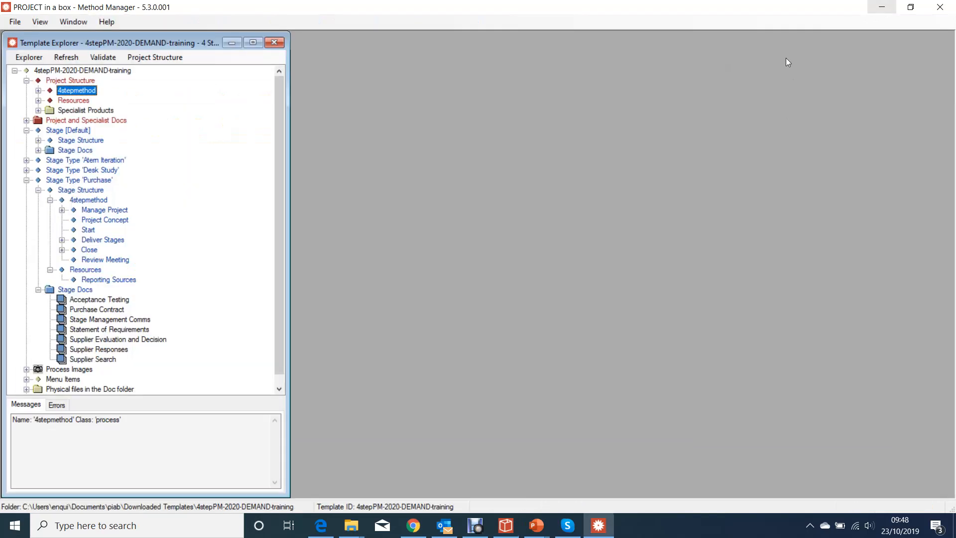
left_click(882, 7)
Inspect the 4stepmethod process of the Purchase stage type and view the document-adding options for its Manage Project sub-process
left_click(93, 203)
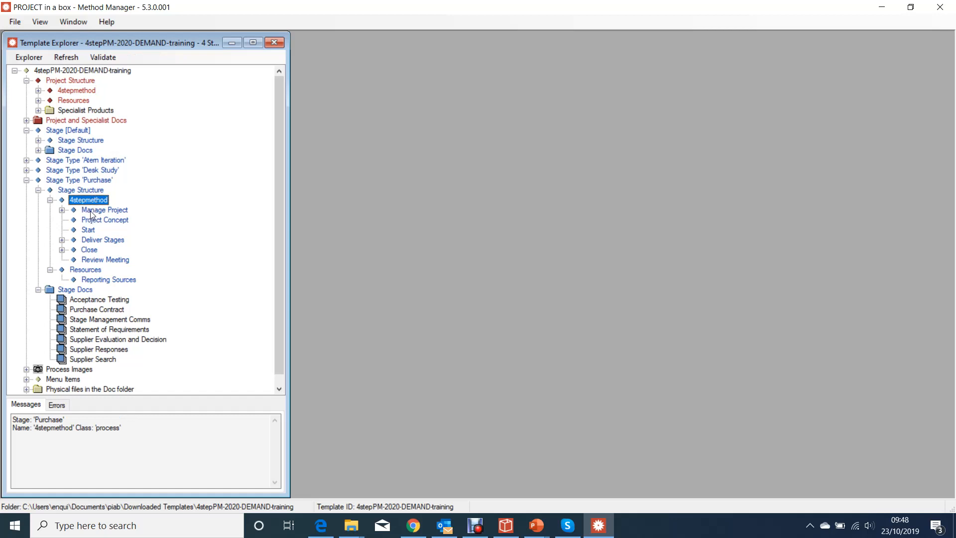
right_click(92, 212)
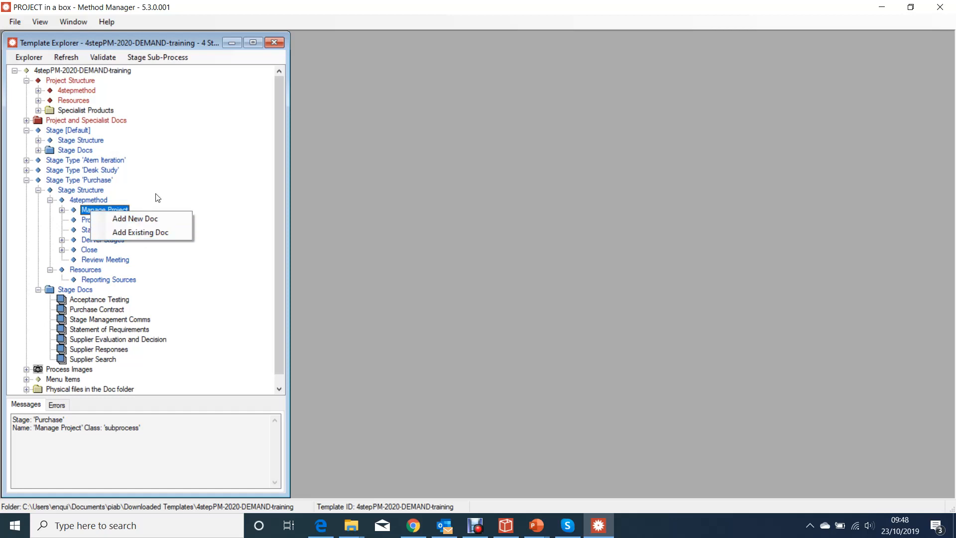
left_click(177, 183)
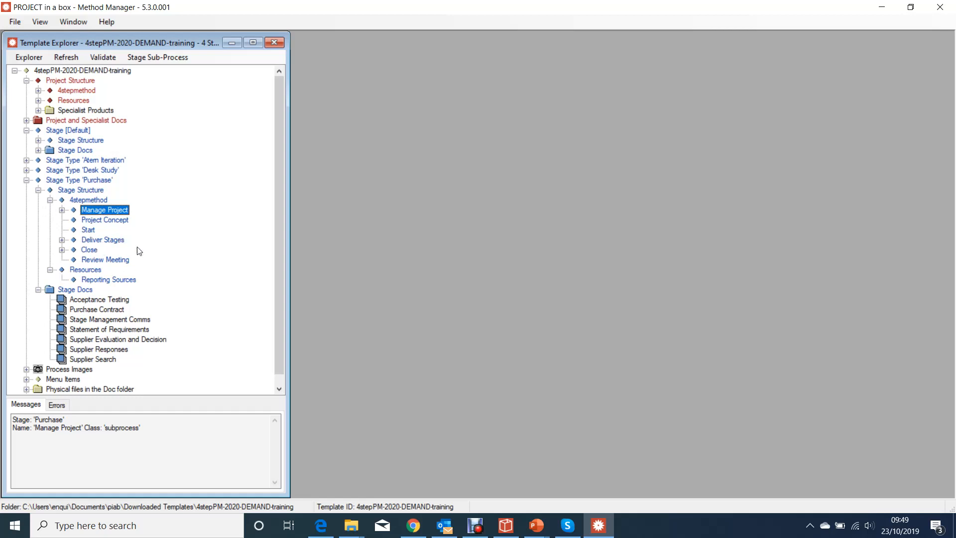
left_click(89, 232)
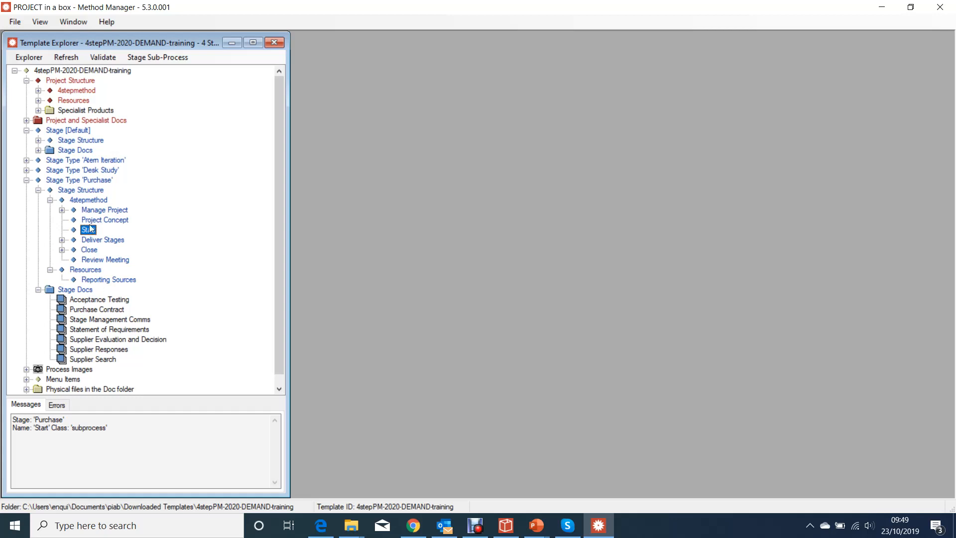
Examine the documents under Manage Project, Deliver Stages and Close in the Purchase stage structure
left_click(62, 210)
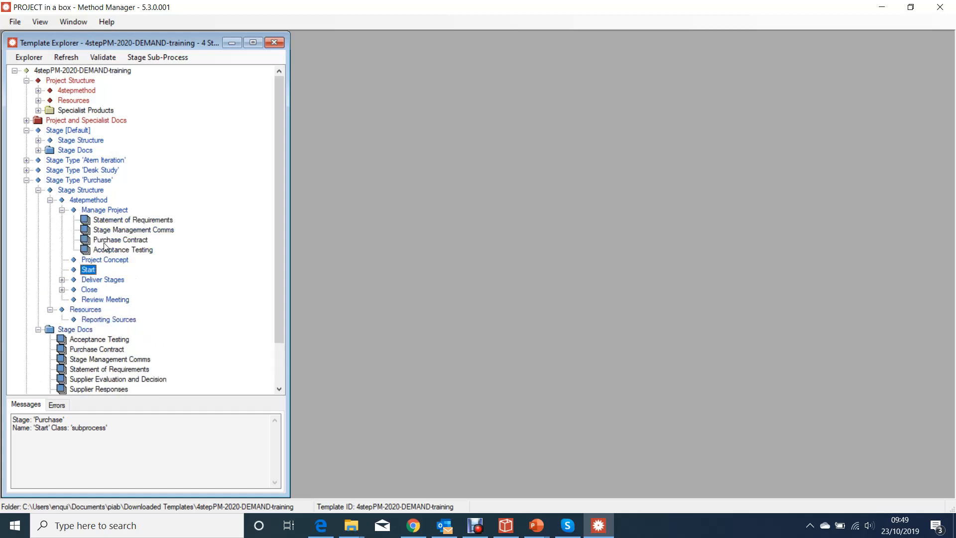
left_click(62, 280)
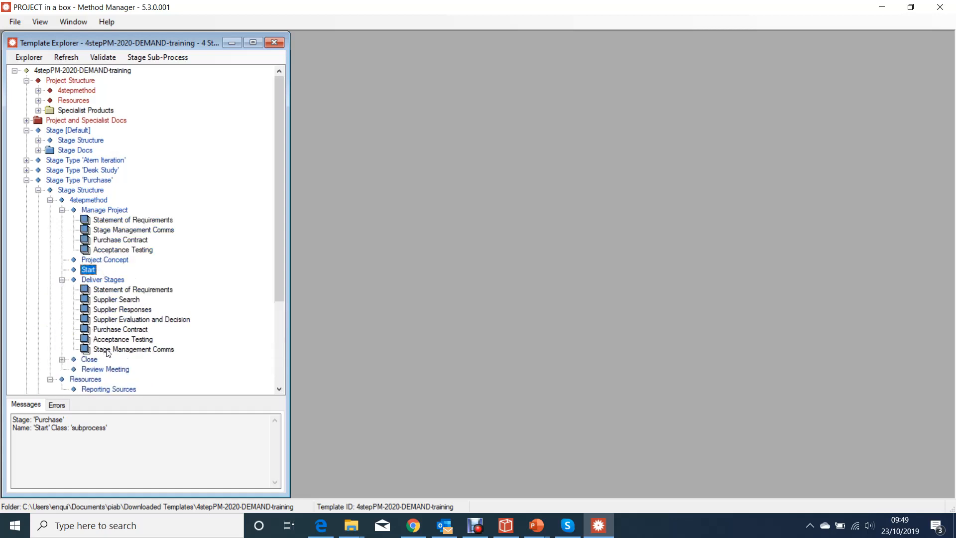
scroll(133, 314, "down", 2)
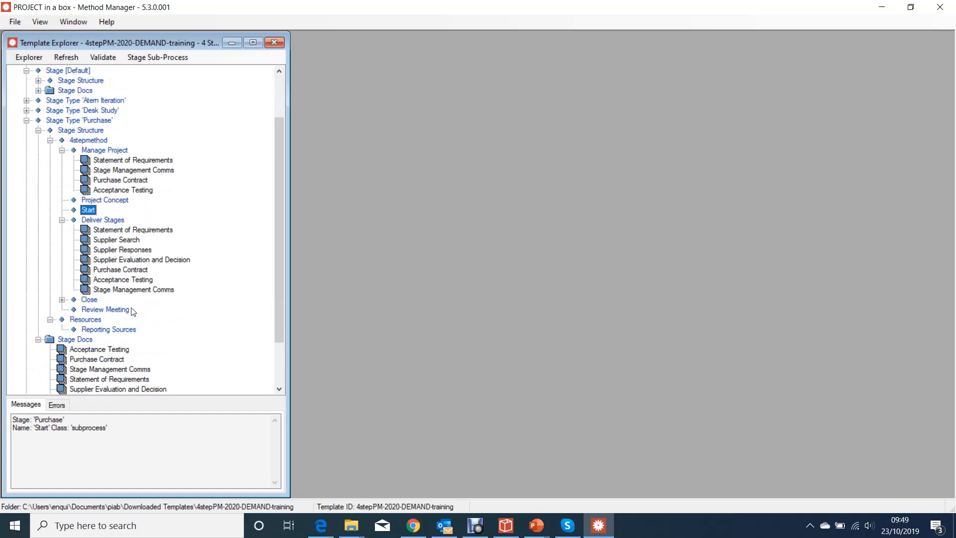
left_click(62, 299)
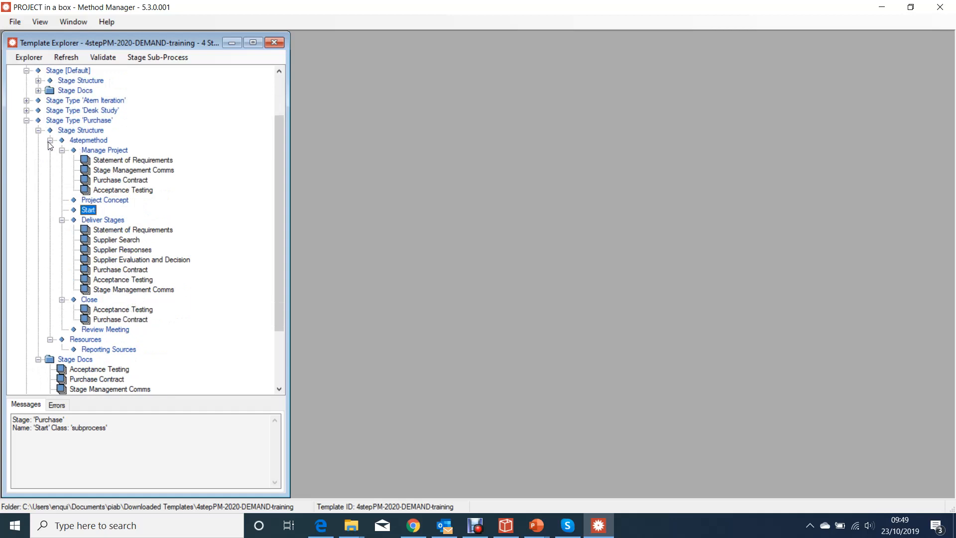
Collapse the Purchase stage type and examine the Stage Structure processes and Stage Docs of Stage Type 'Atern Iteration'
left_click(50, 141)
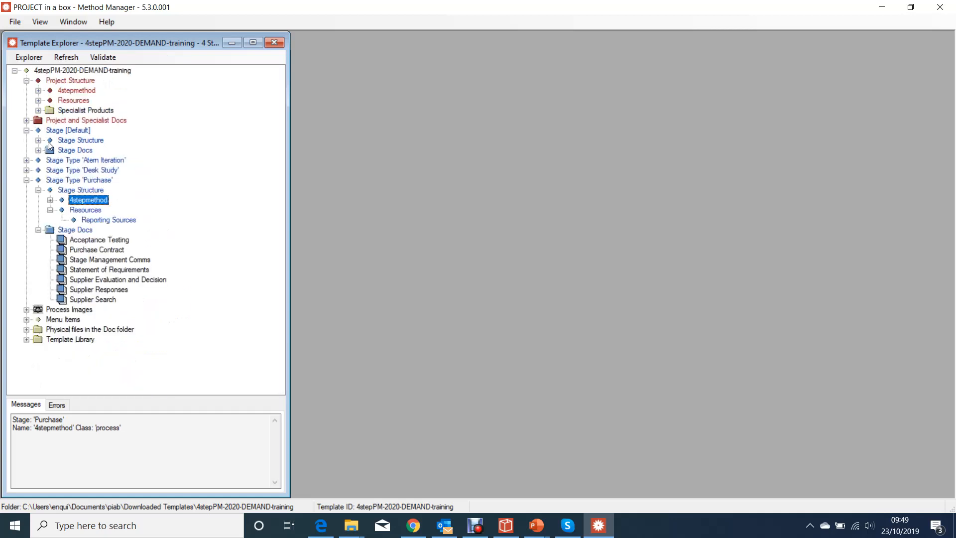
left_click(27, 161)
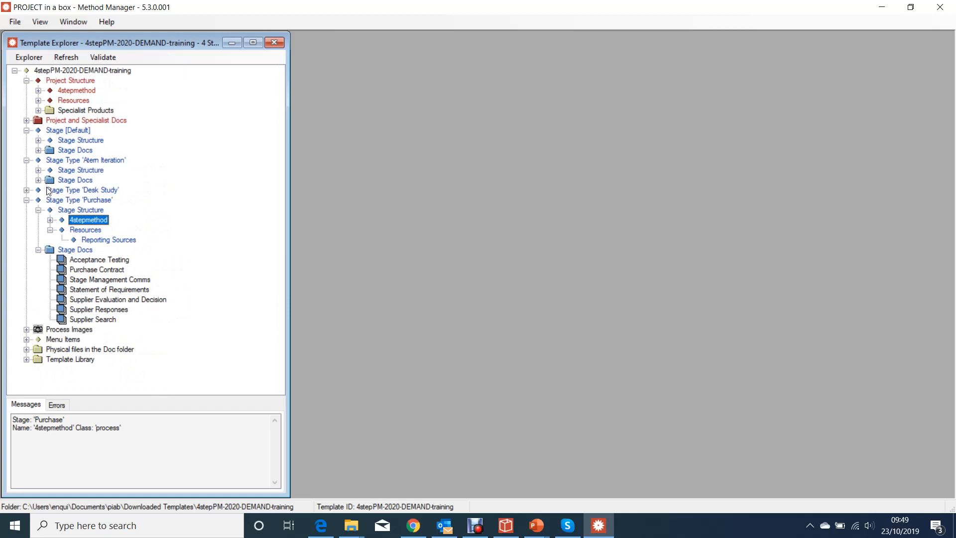
left_click(27, 200)
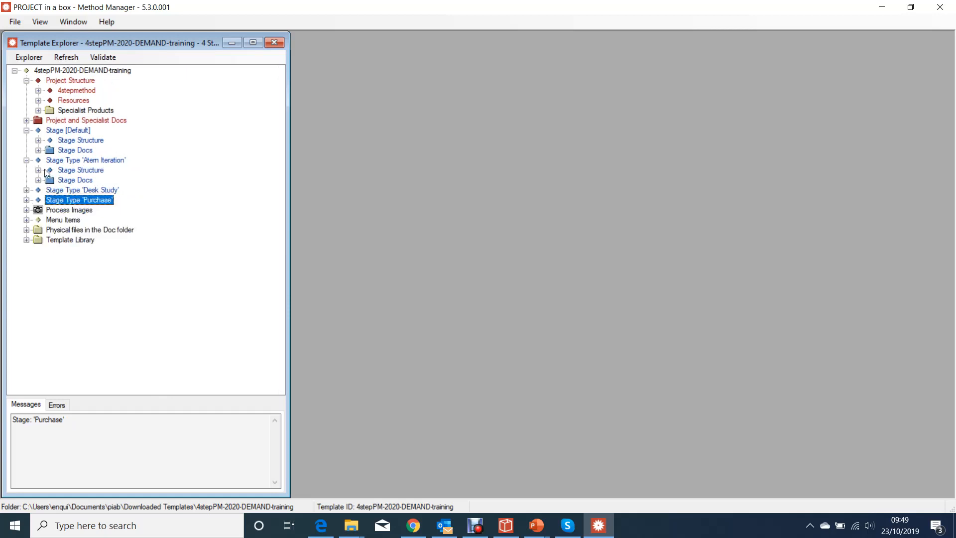
left_click(37, 170)
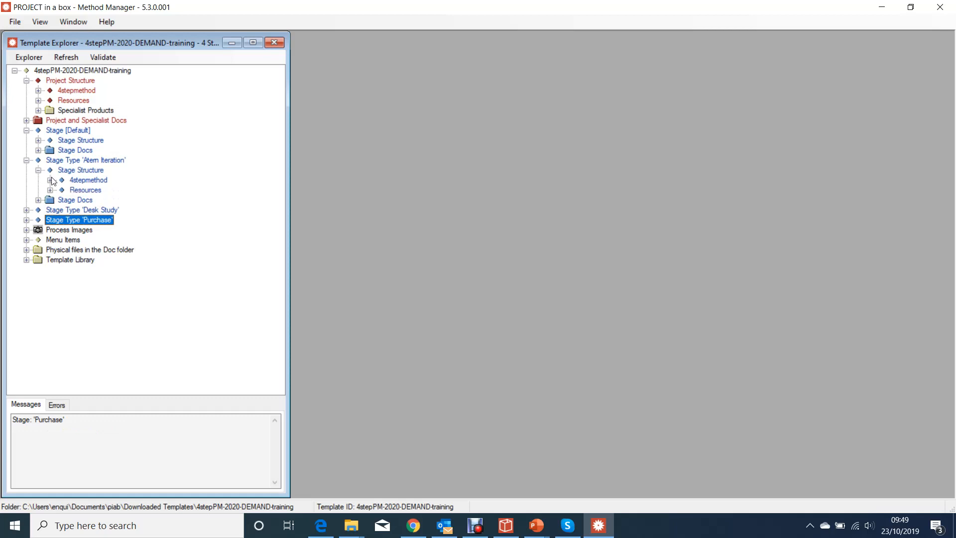
left_click(51, 180)
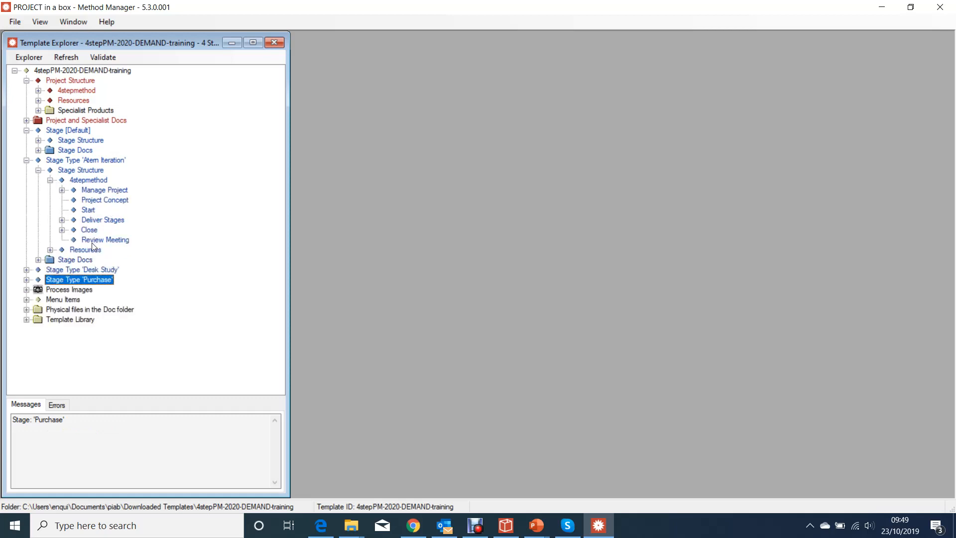
left_click(50, 250)
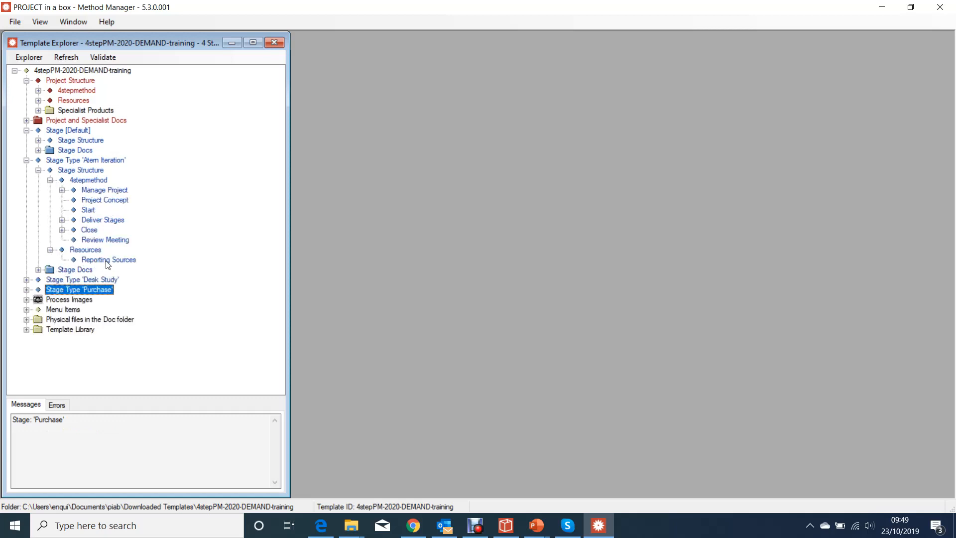
left_click(39, 269)
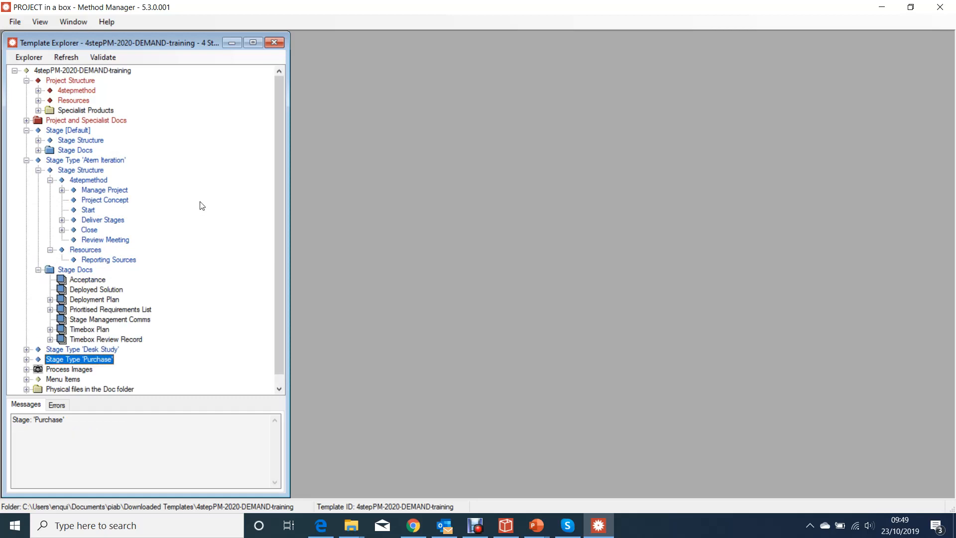
Add a new document named "End user review" to Review Meeting in the Atern Iteration stage type and check its Stage Docs
right_click(116, 244)
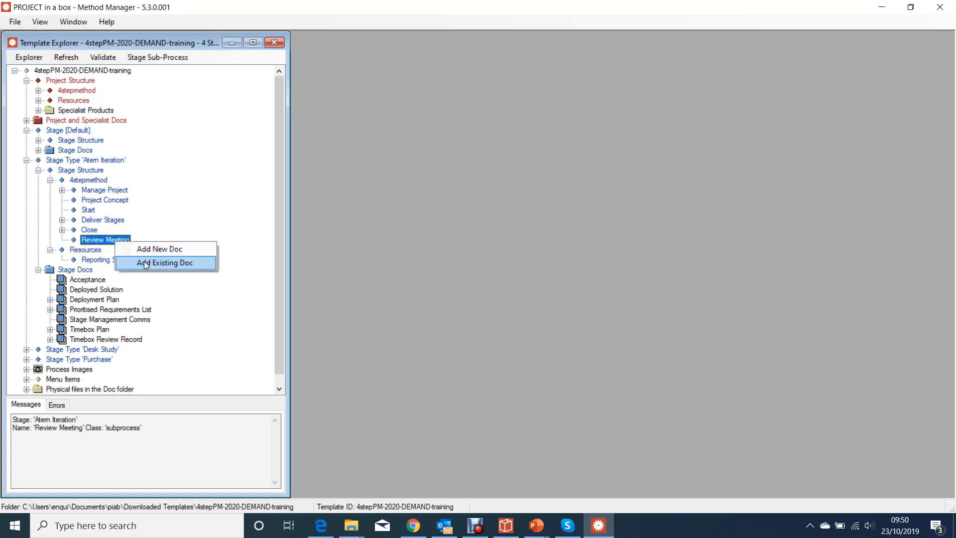
left_click(151, 250)
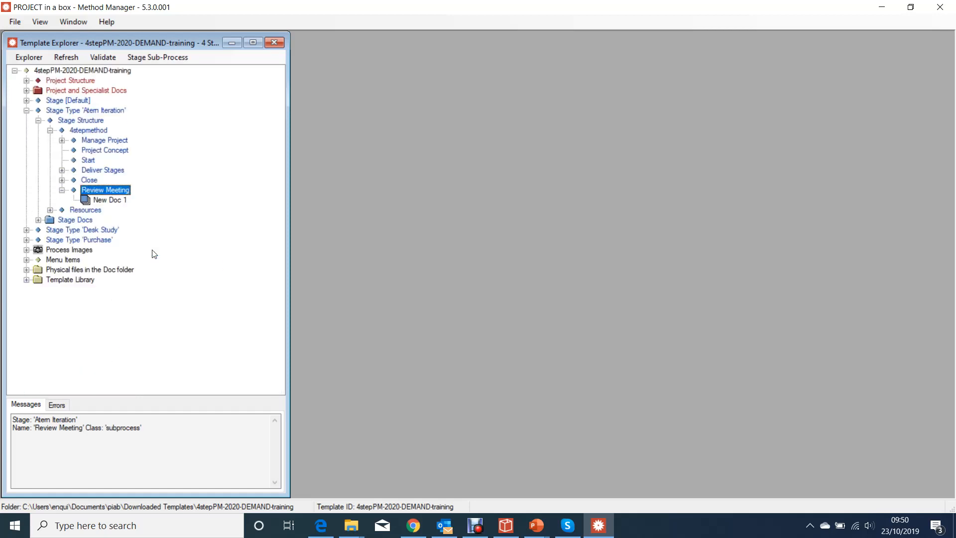
left_click(109, 201)
left_click(110, 202)
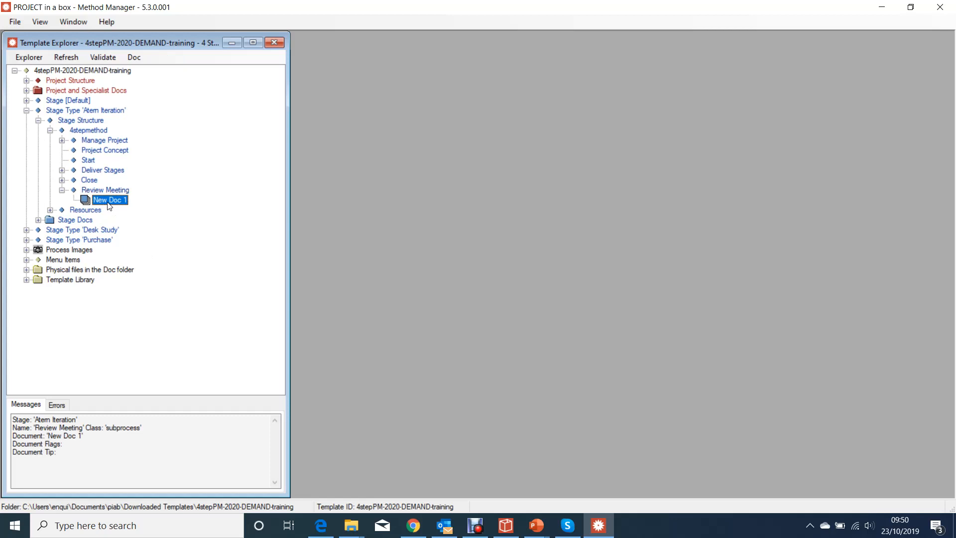
type("End user review")
key("Return")
left_click(50, 223)
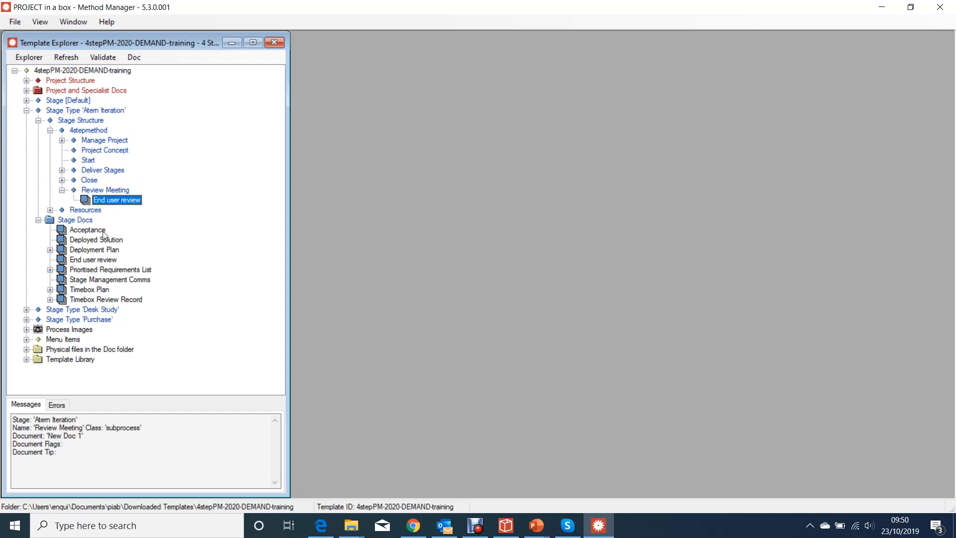
Save the 4stepPM-2020-DEMAND-training template
left_click(19, 25)
left_click(35, 84)
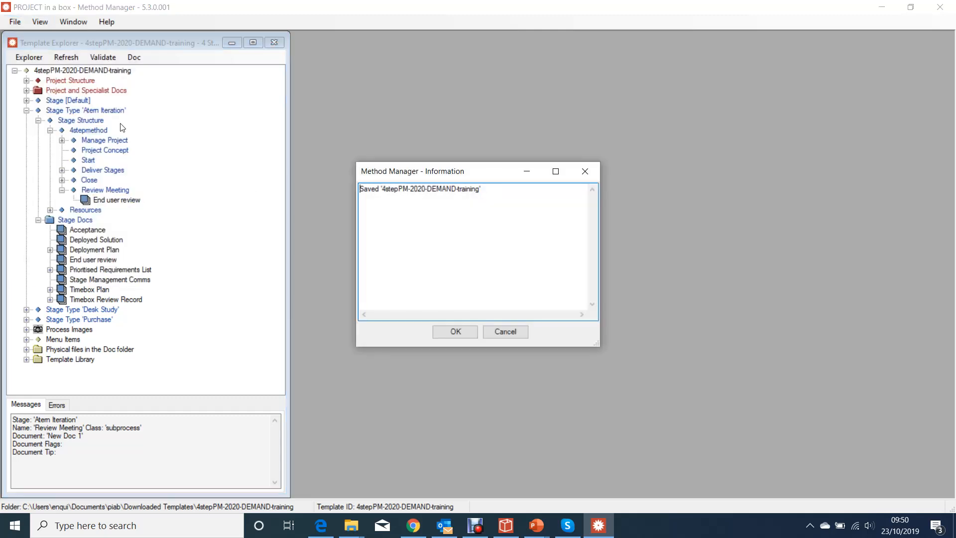
left_click(456, 332)
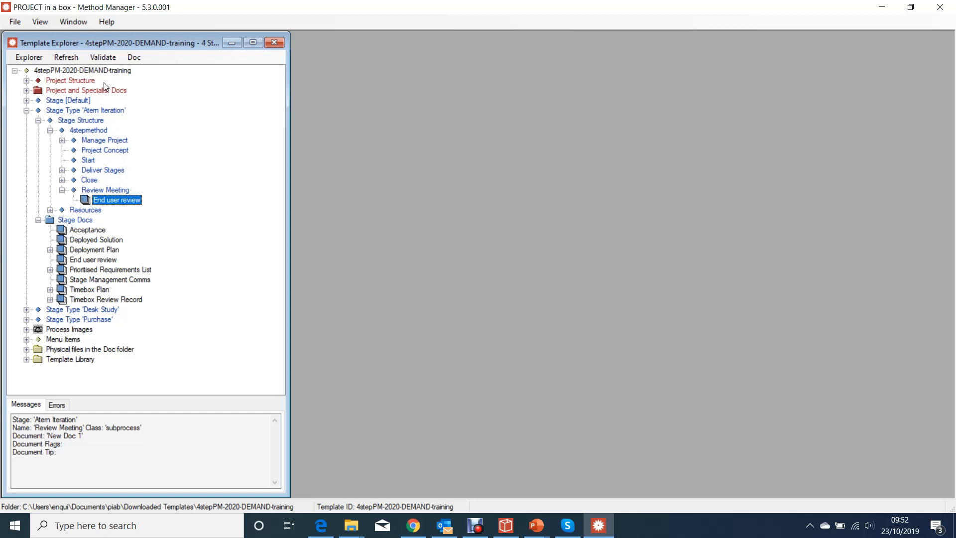
Collapse the Atern Iteration stage type and create a new stage type named "Customer Audit" in the template properties
left_click(38, 220)
left_click(27, 110)
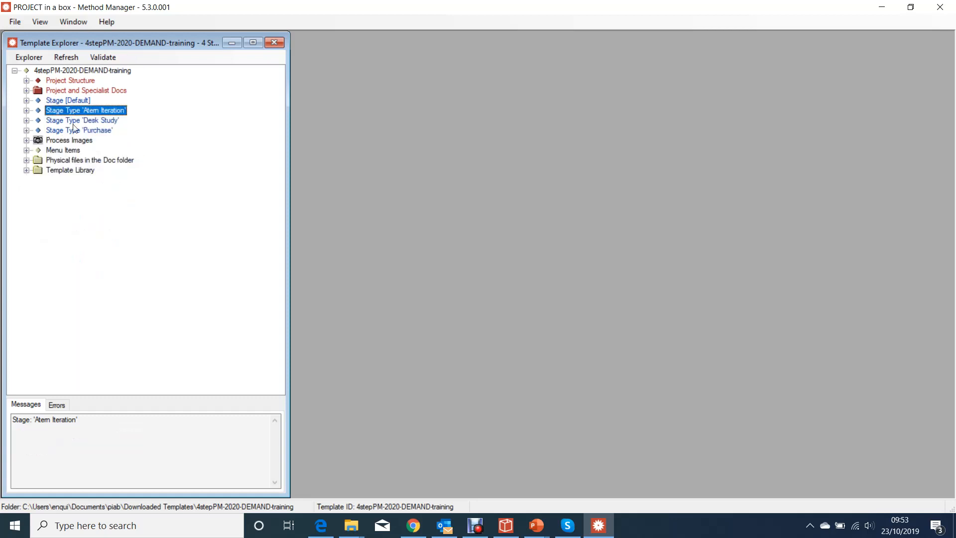
left_click(15, 22)
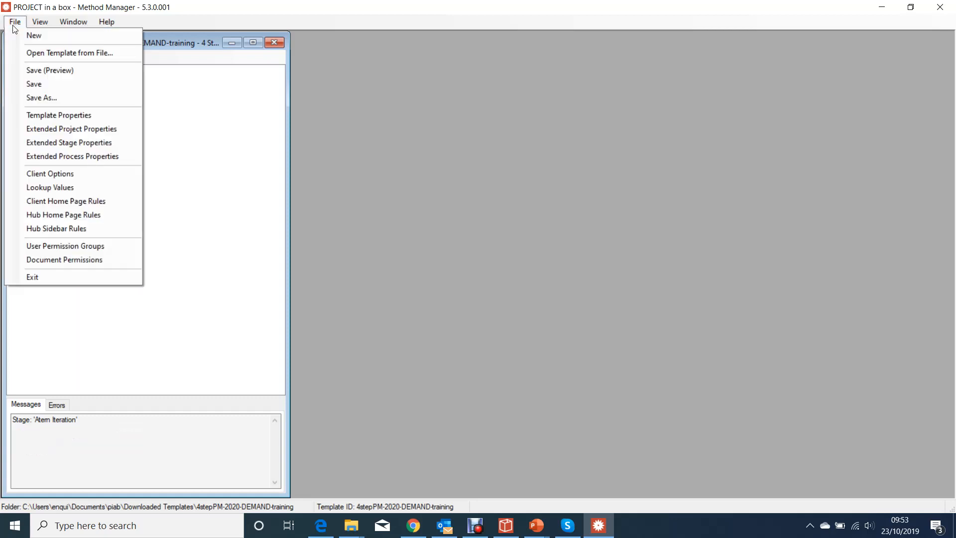
left_click(42, 117)
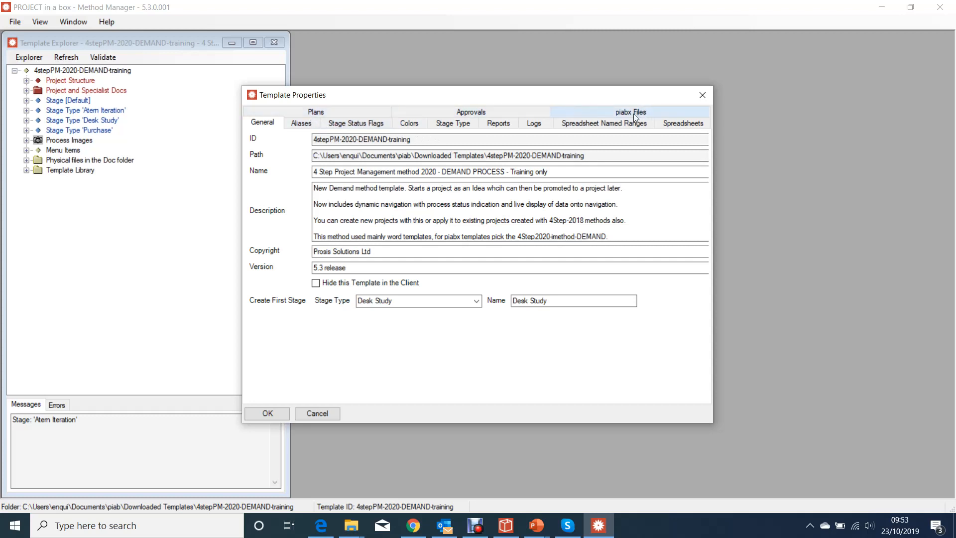
left_click(448, 124)
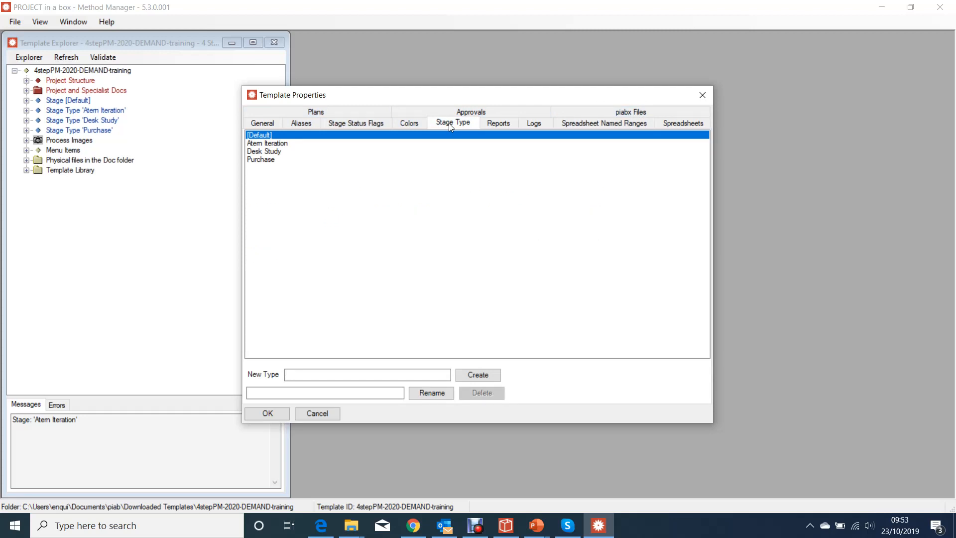
left_click(358, 375)
type("Custom")
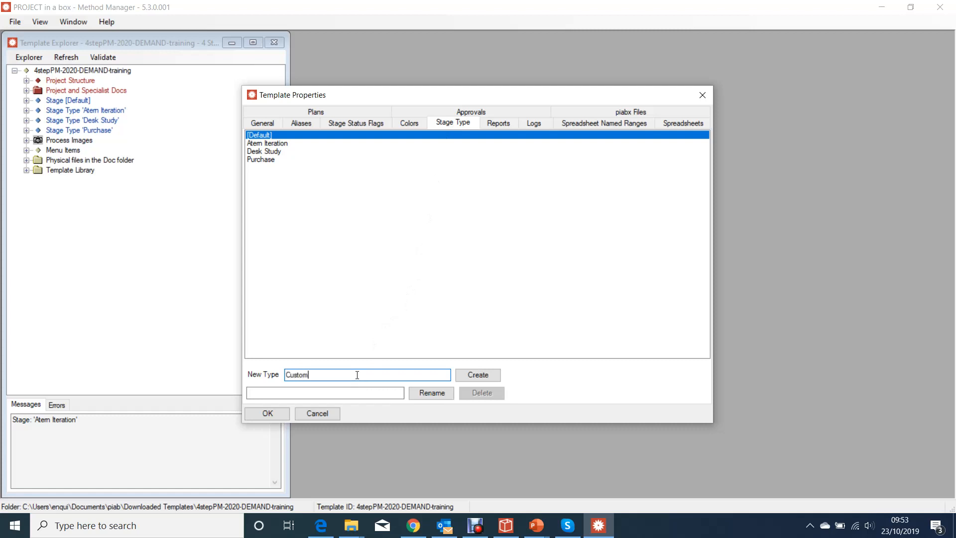
type("er Audit")
left_click(476, 375)
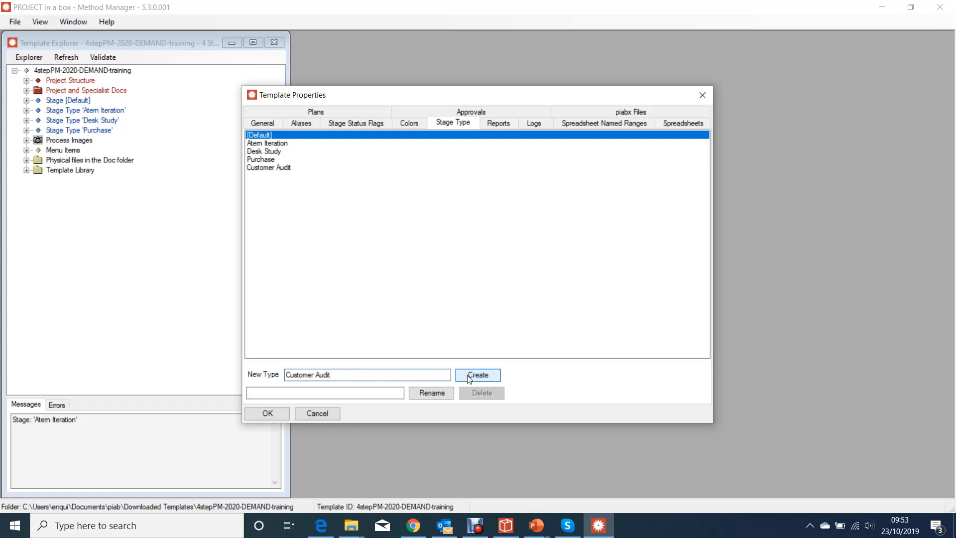
left_click(267, 414)
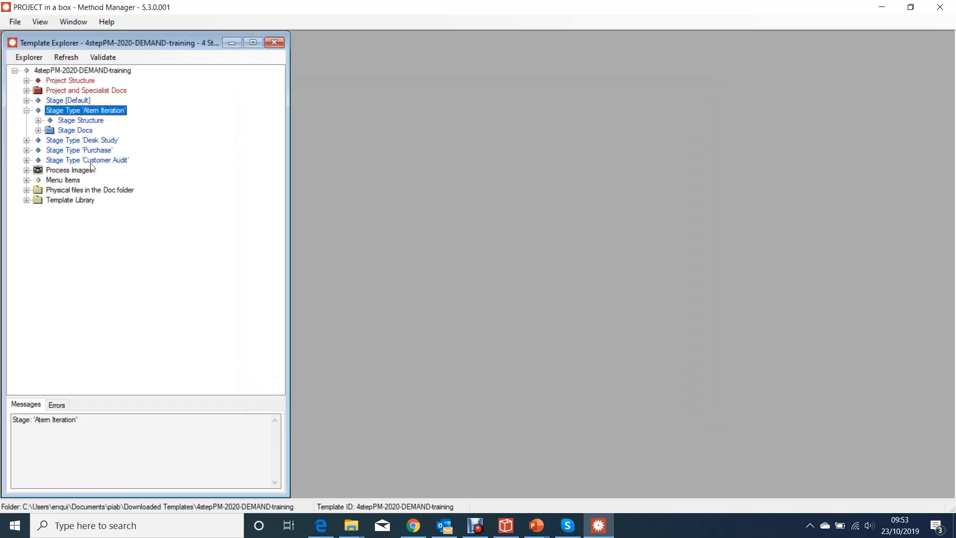
Expand Stage Type 'Customer Audit' and sync the stages to the project structure to fill its empty Stage Structure
left_click(27, 160)
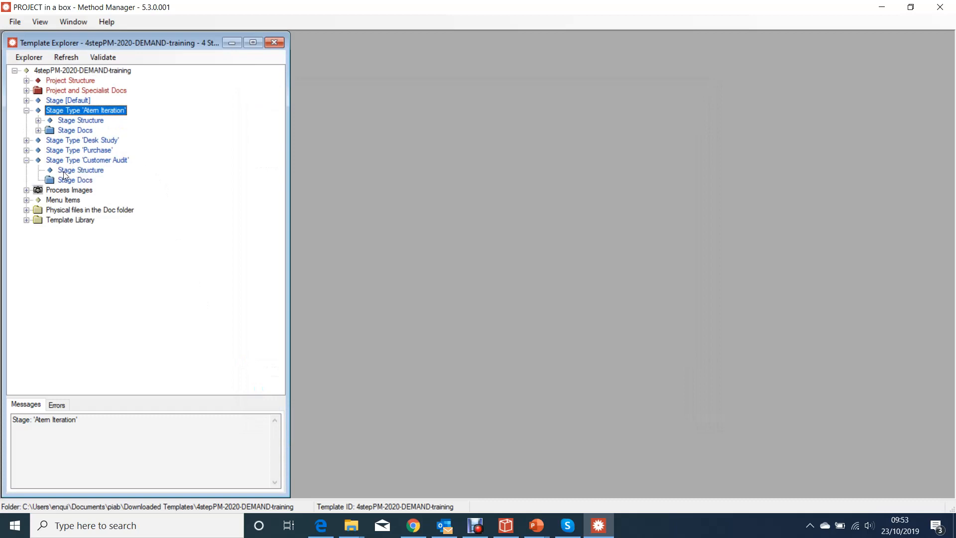
left_click(81, 171)
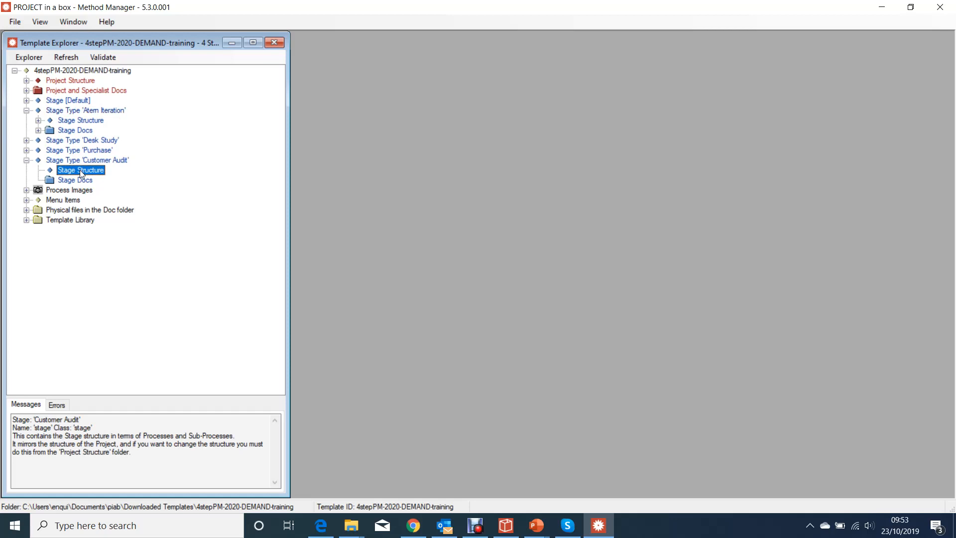
left_click(98, 59)
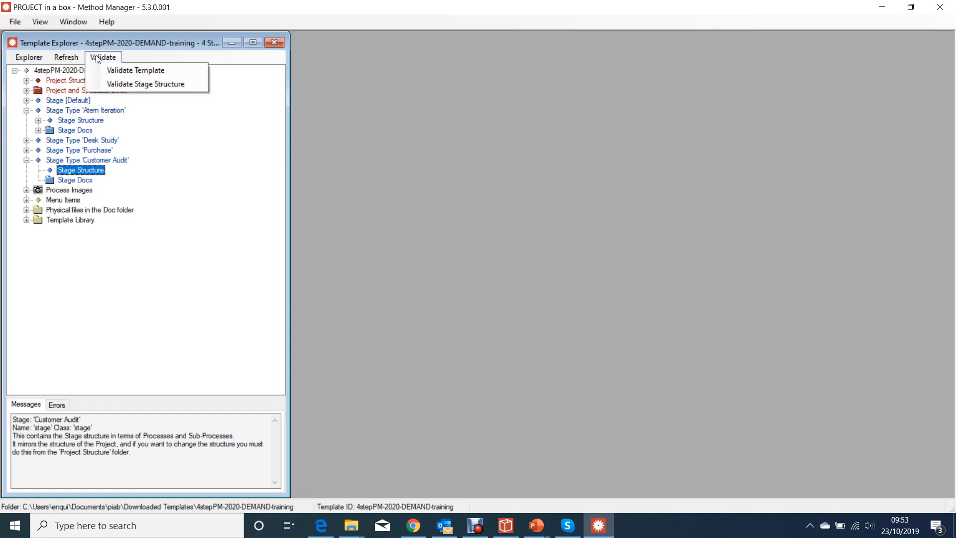
mouse_move(29, 57)
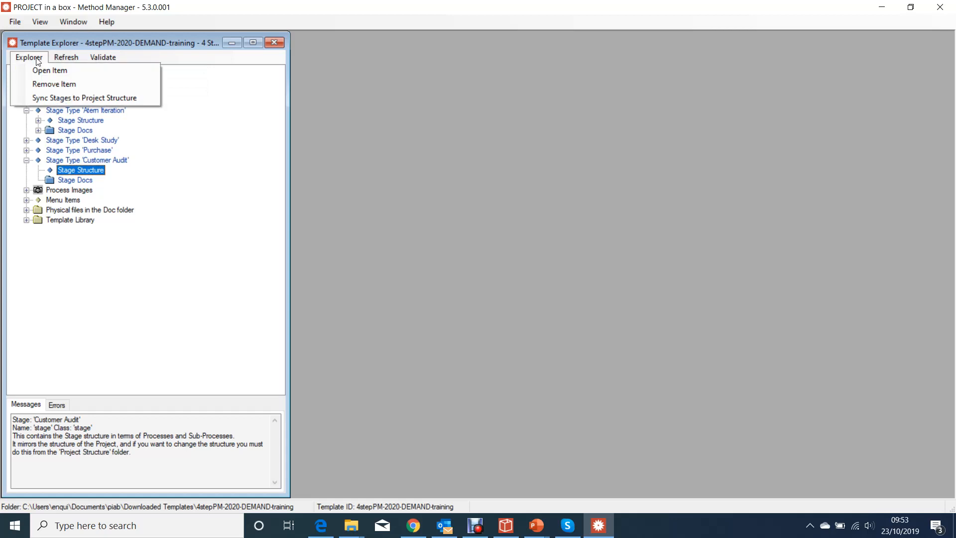
left_click(52, 99)
left_click(526, 313)
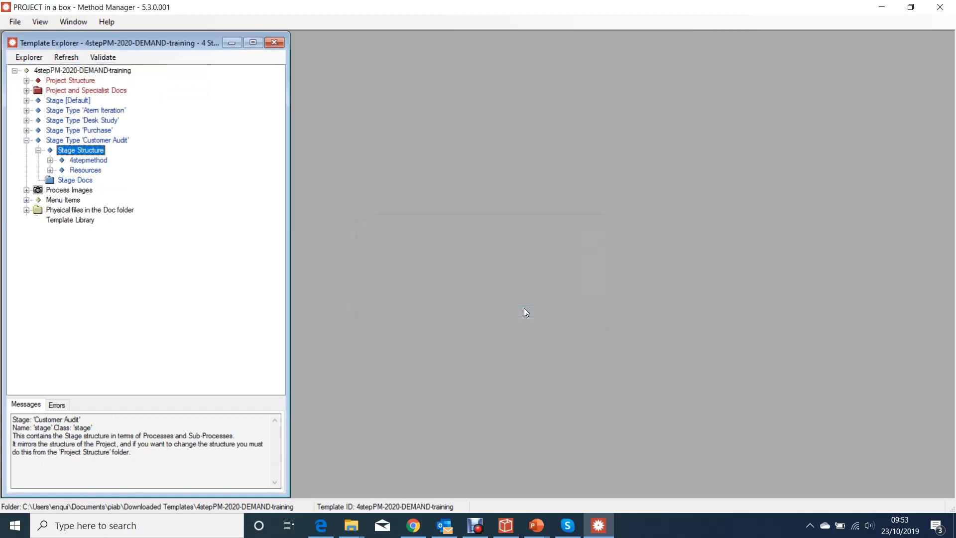
Expand 4stepmethod and Resources in the Customer Audit stage structure and view the add-document options for Project Concept
left_click(50, 161)
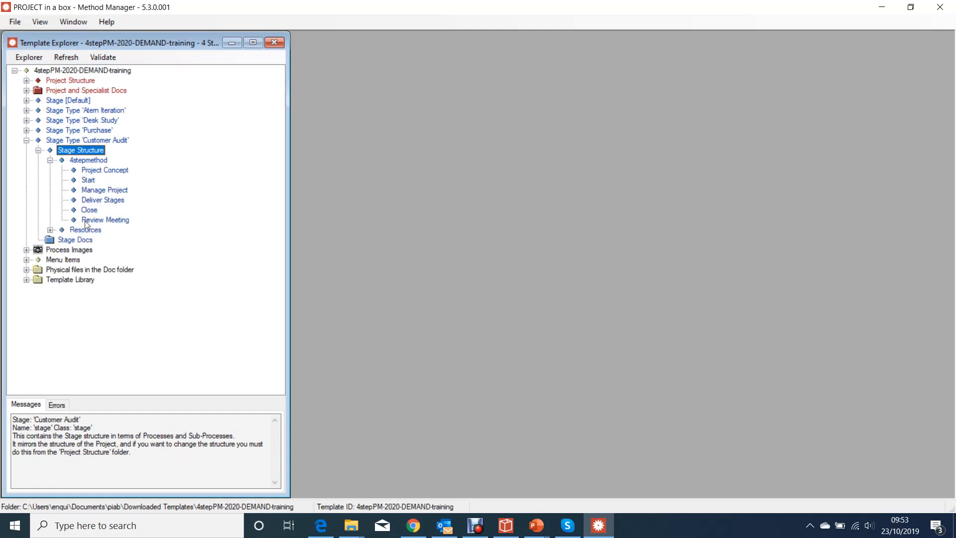
left_click(50, 229)
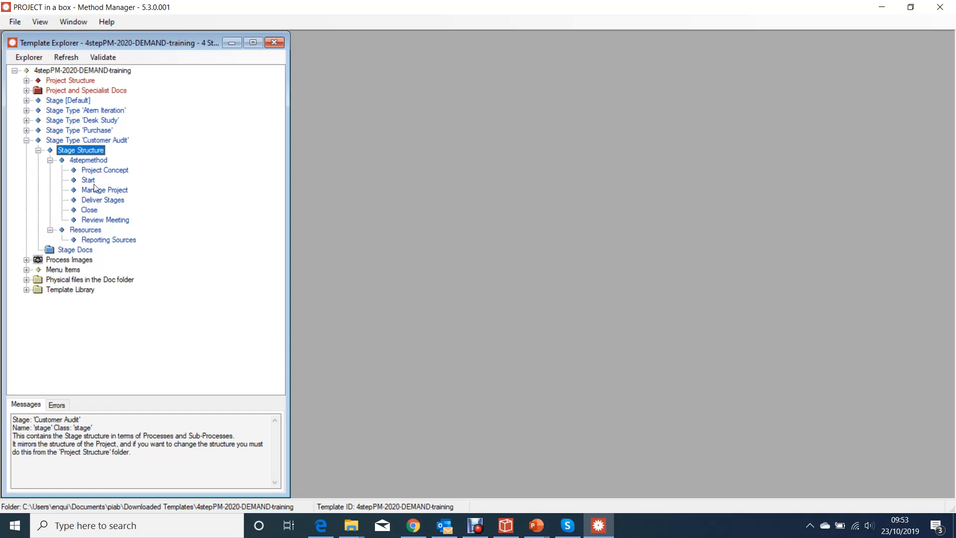
right_click(94, 172)
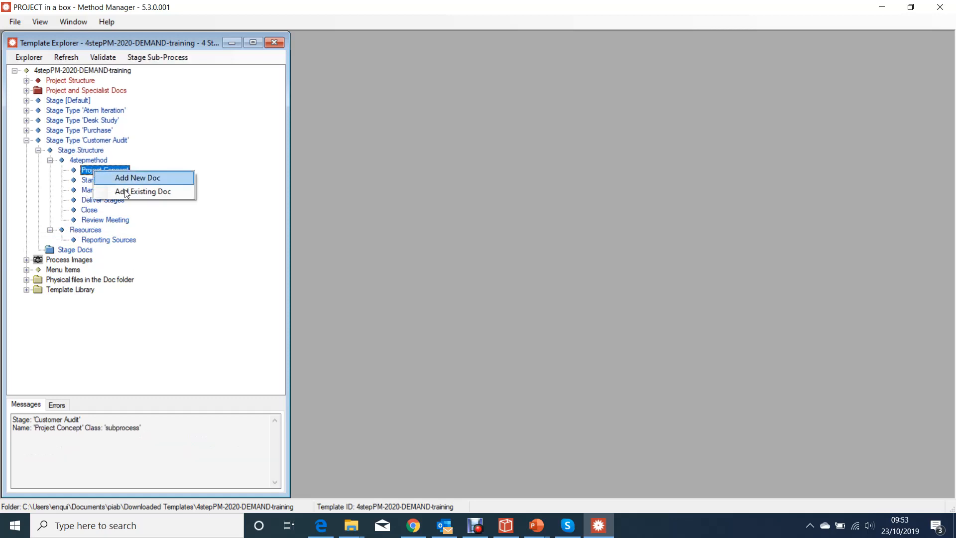
left_click(194, 227)
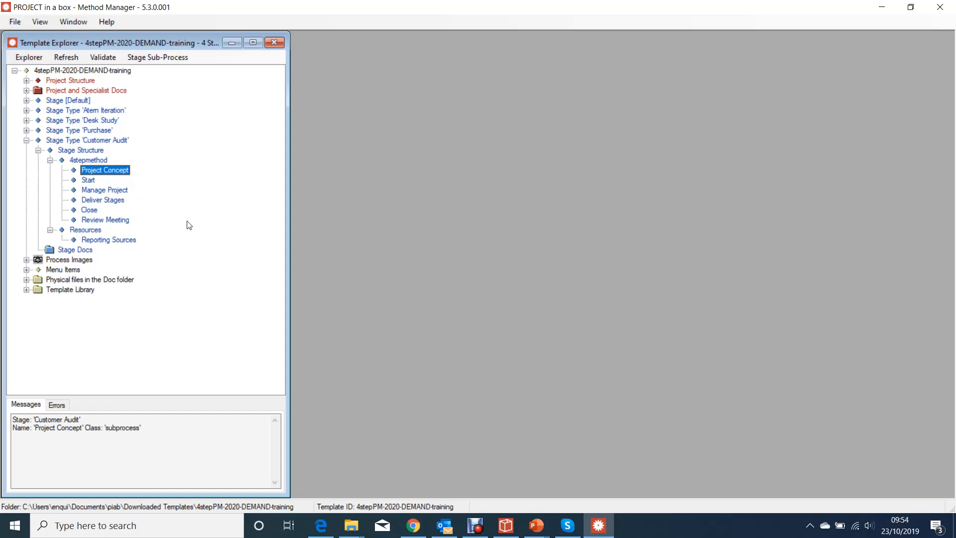
Add a new document named "Test" to Deliver Stages in the Customer Audit stage type
left_click(115, 204)
right_click(116, 205)
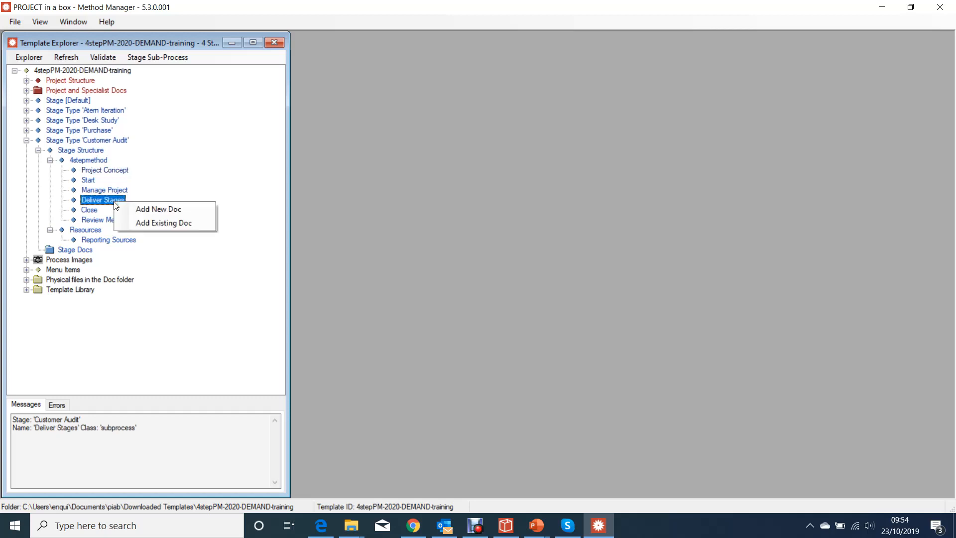
left_click(160, 210)
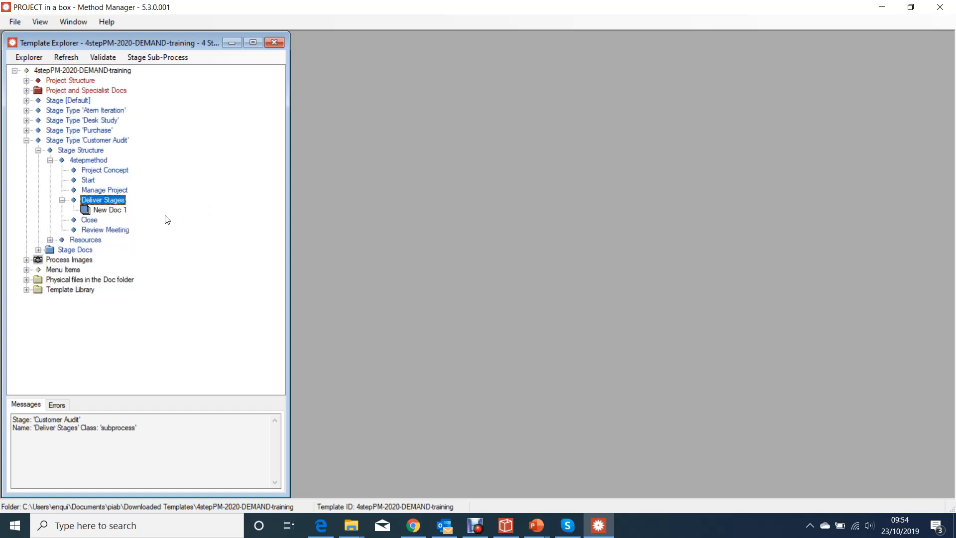
left_click(107, 212)
left_click(107, 211)
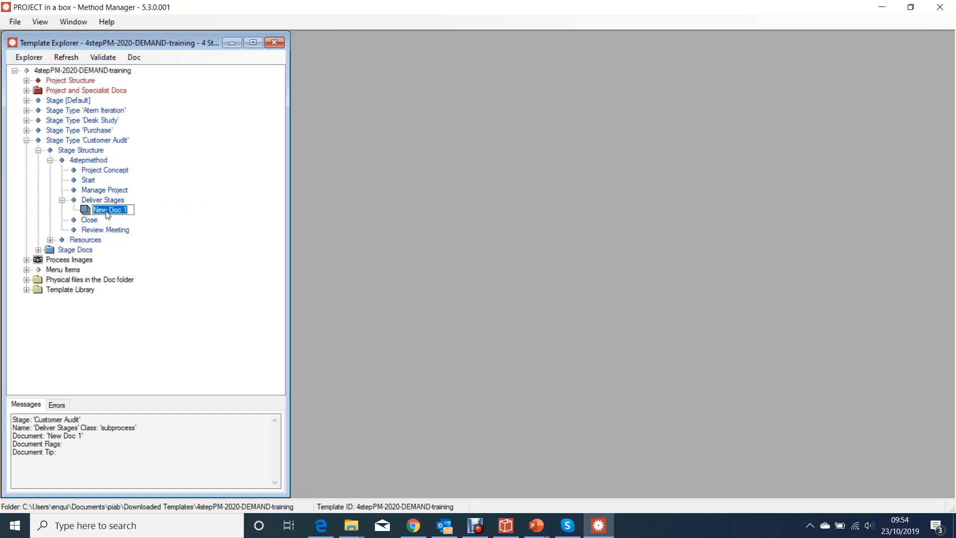
type("Test")
key("Return")
Collapse the Customer Audit stage type and save the 4stepPM-2020-DEMAND-training template
left_click(26, 140)
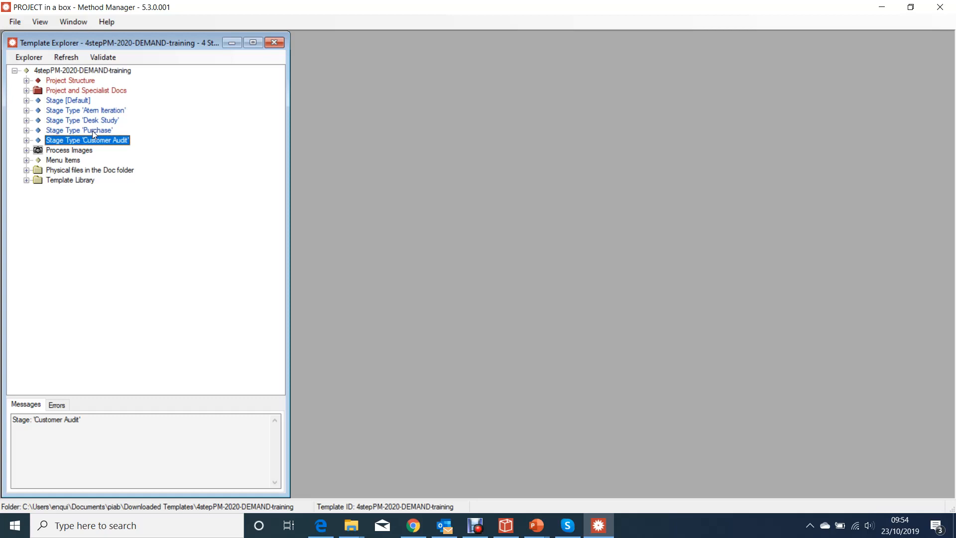
left_click(16, 22)
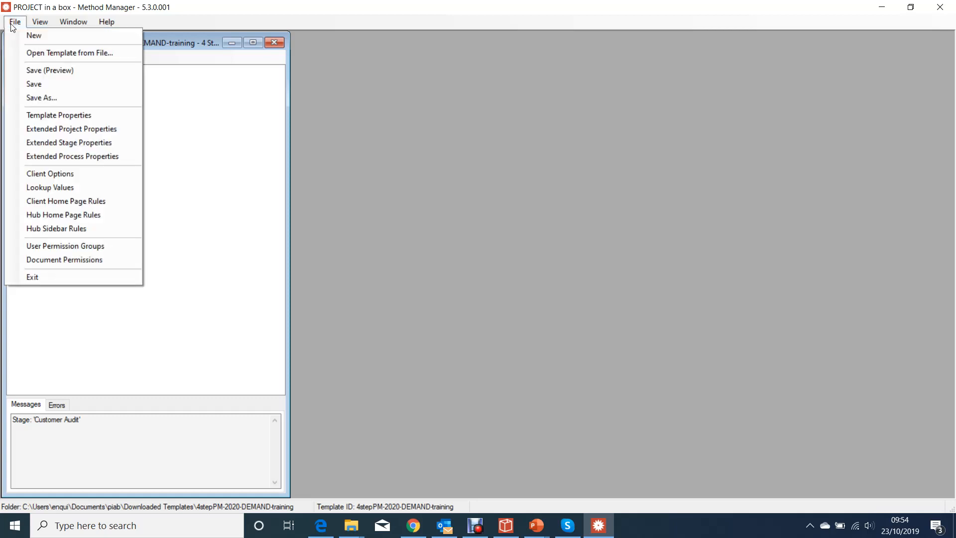
left_click(42, 85)
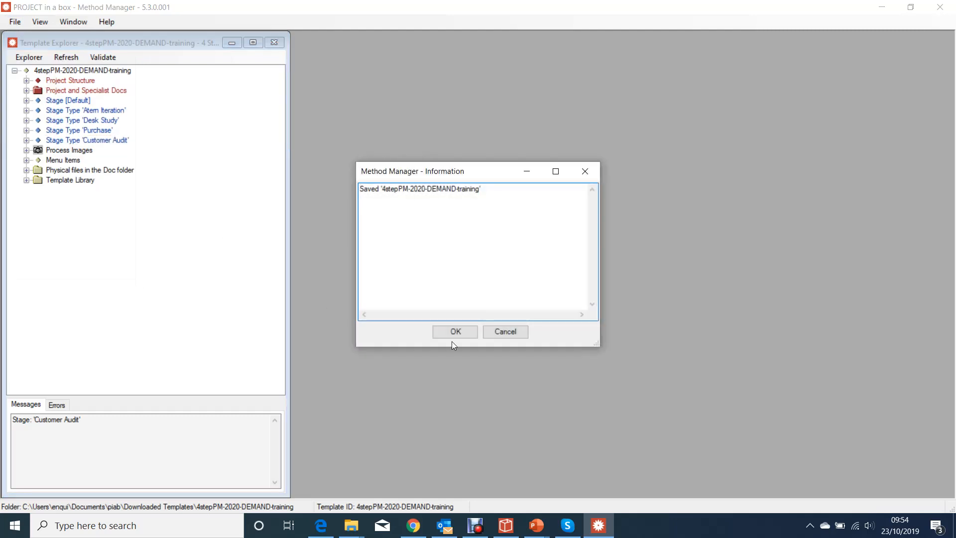
left_click(464, 330)
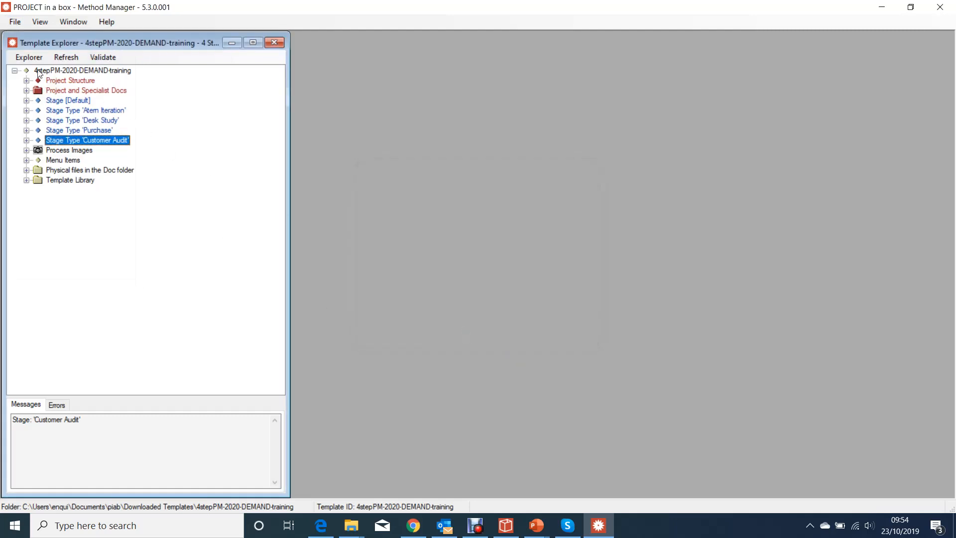